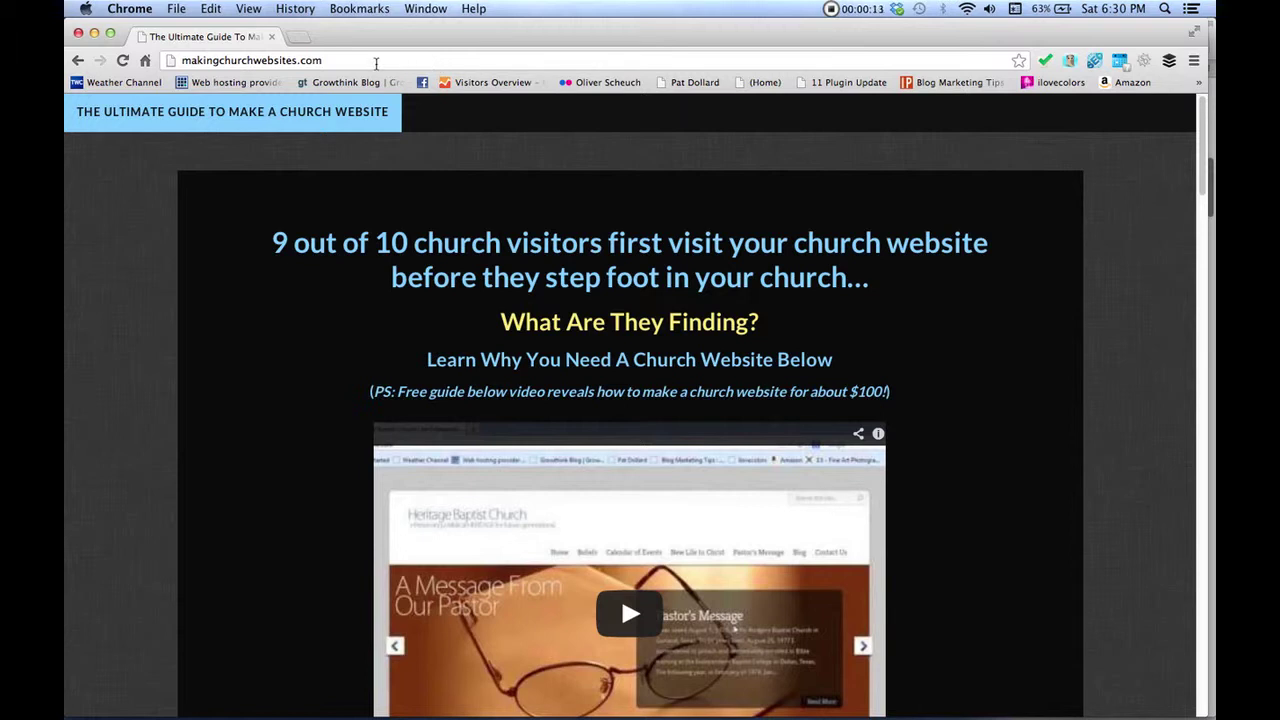
Step: Load justhost.com, log in to the cPanel, and scroll down to Site Builders
left_click(376, 63)
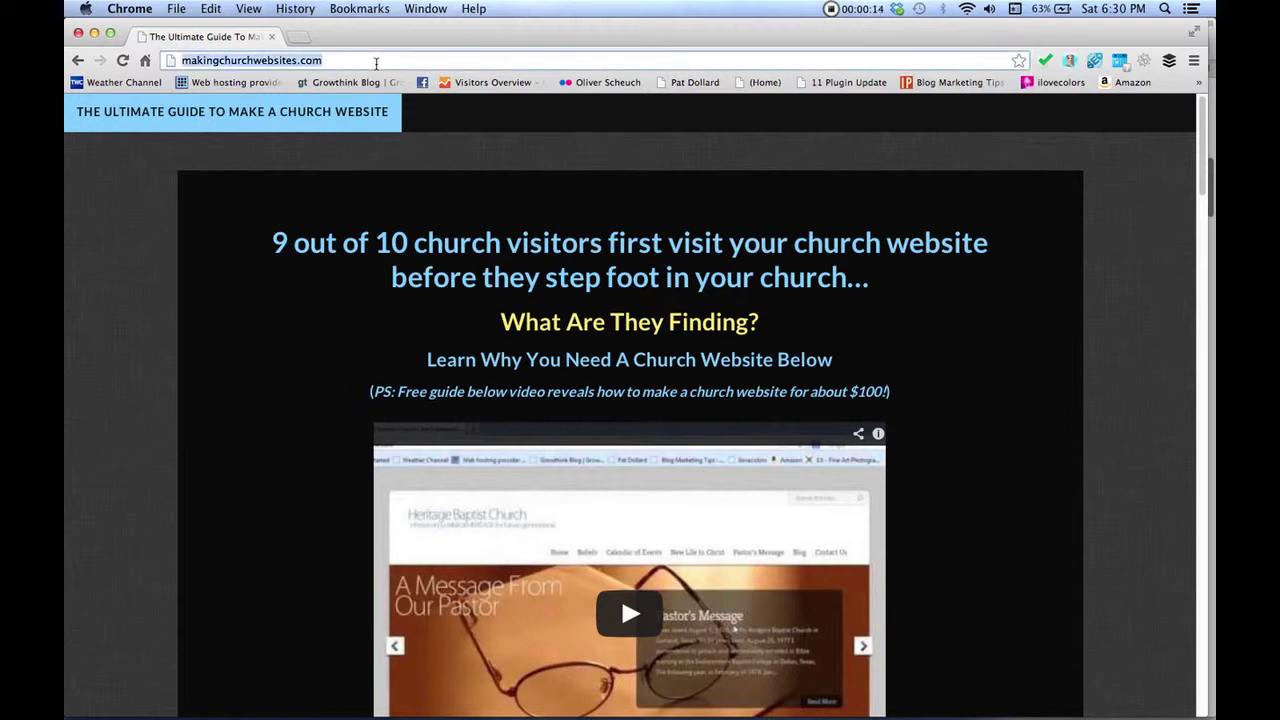
type("justhost.com")
key("Return")
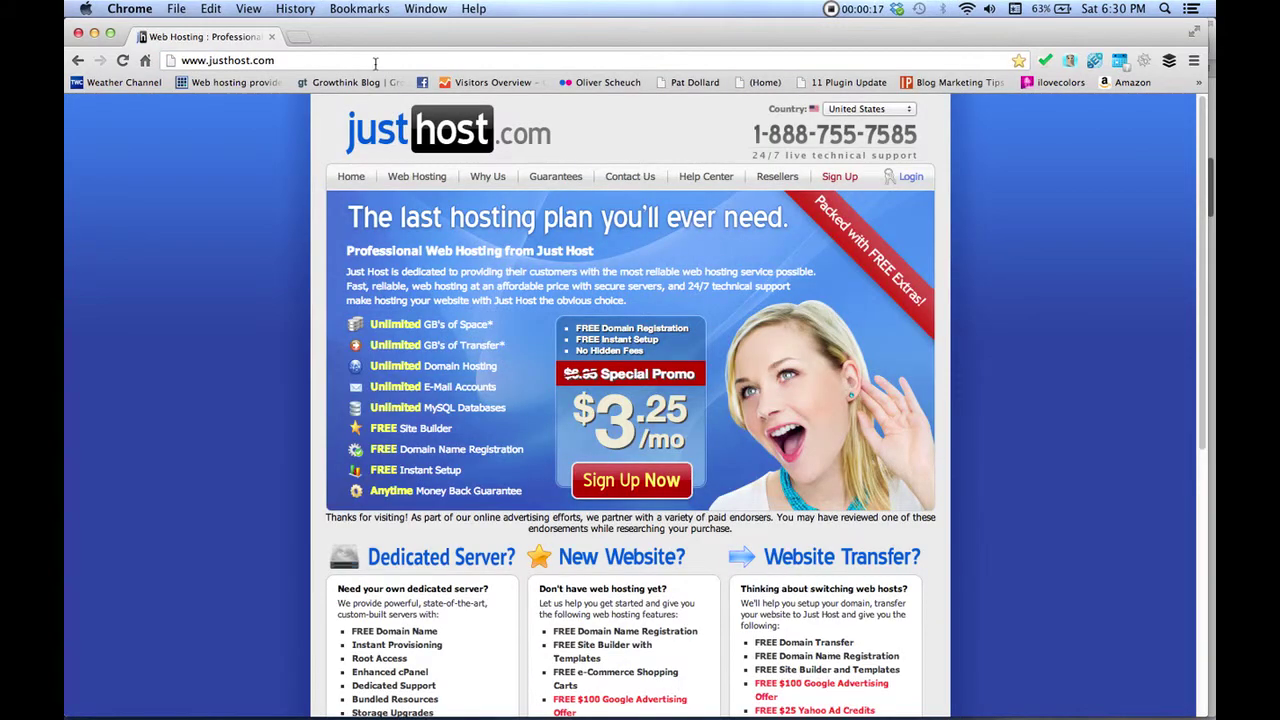
left_click(907, 178)
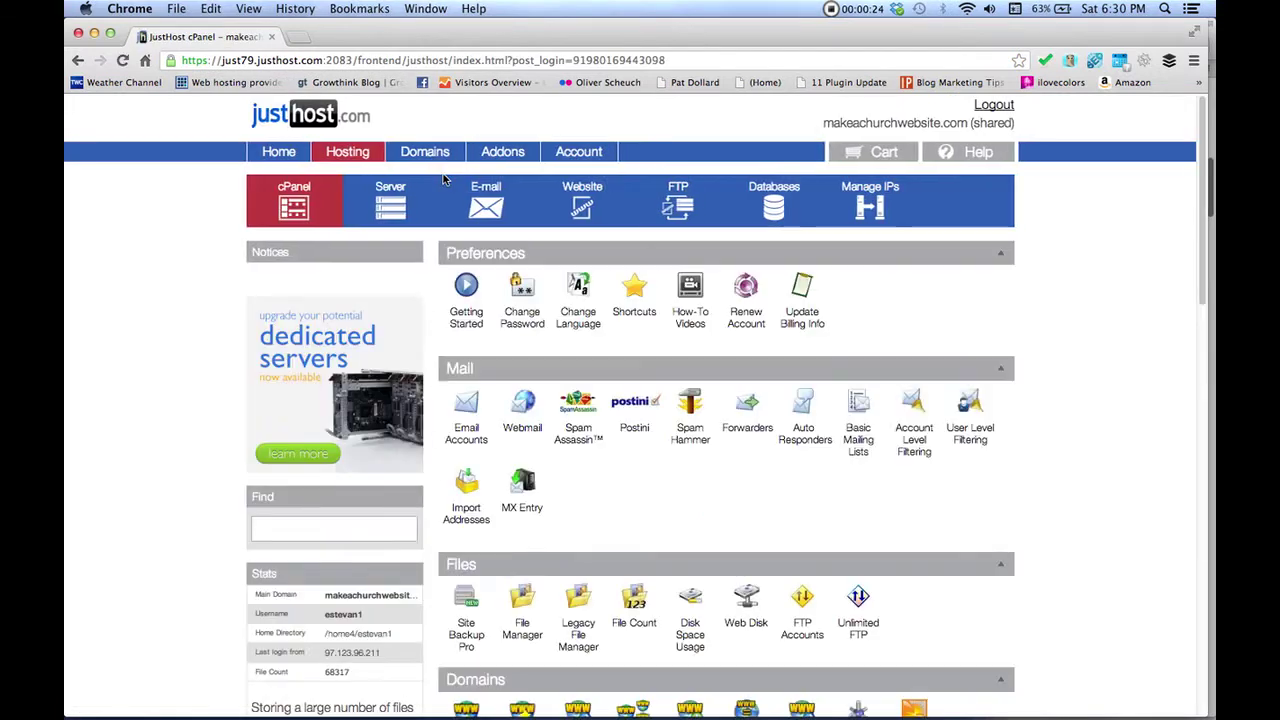
scroll(213, 276, "down", 5)
scroll(213, 276, "down", 15)
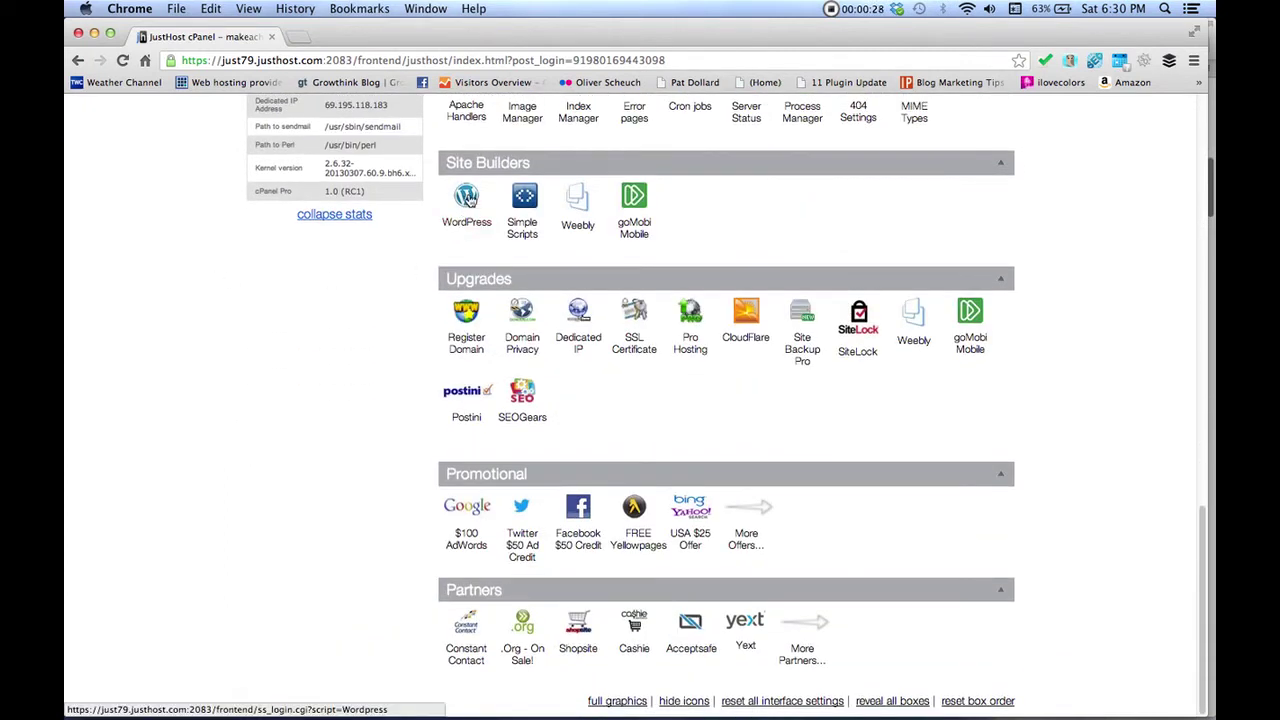
Step: Launch WordPress from Site Builders and scroll the SimpleScripts My Installs list
left_click(466, 225)
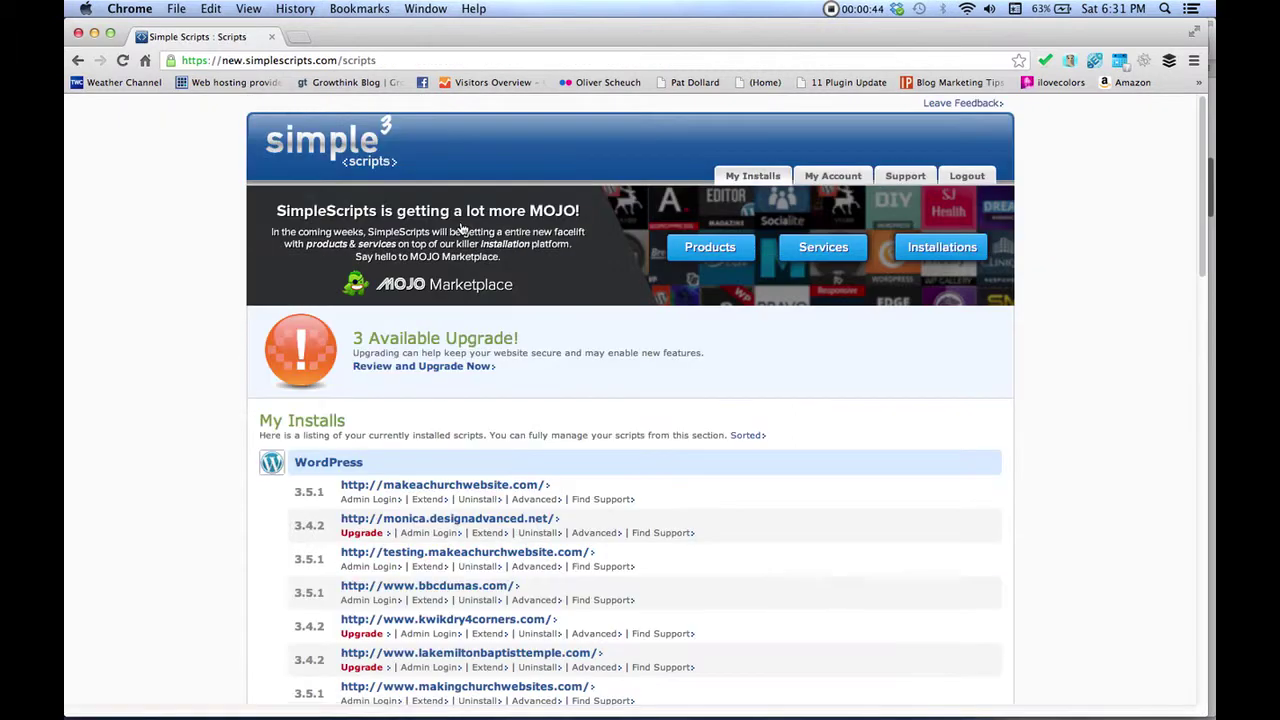
scroll(175, 346, "down", 1)
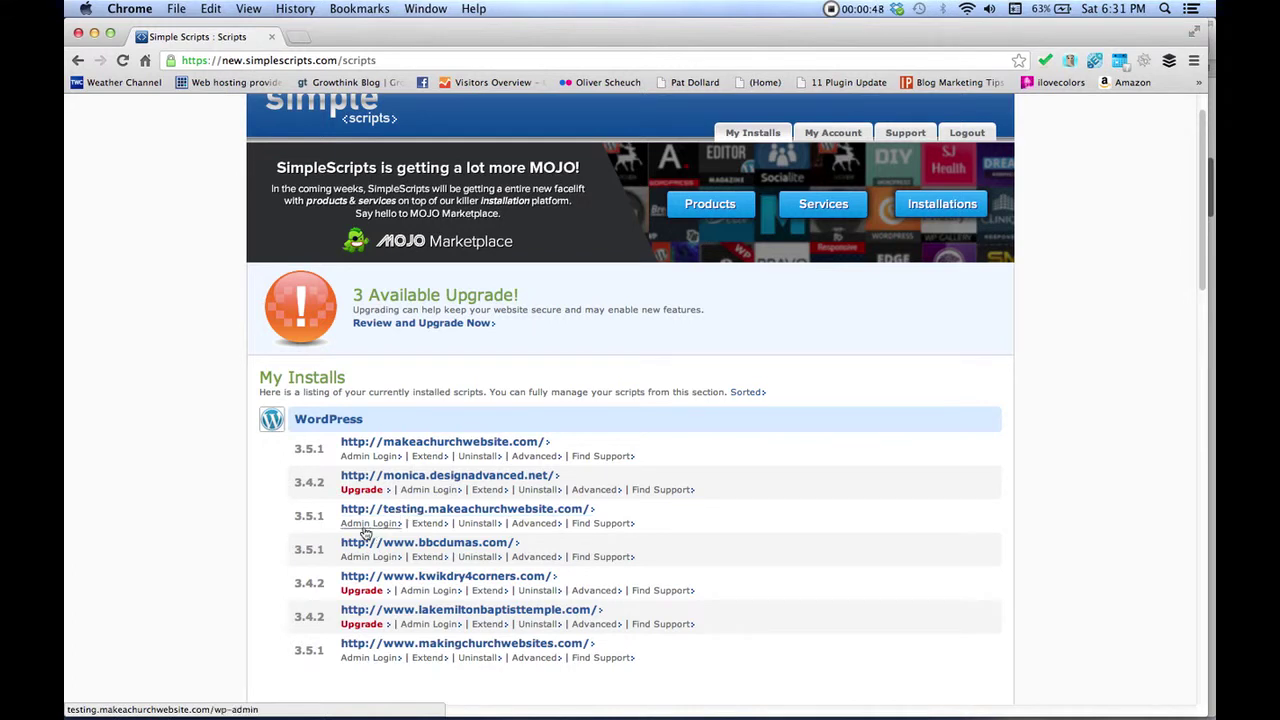
Step: Log in to the testing site's admin with the account username and password, declining password saving
left_click(366, 524)
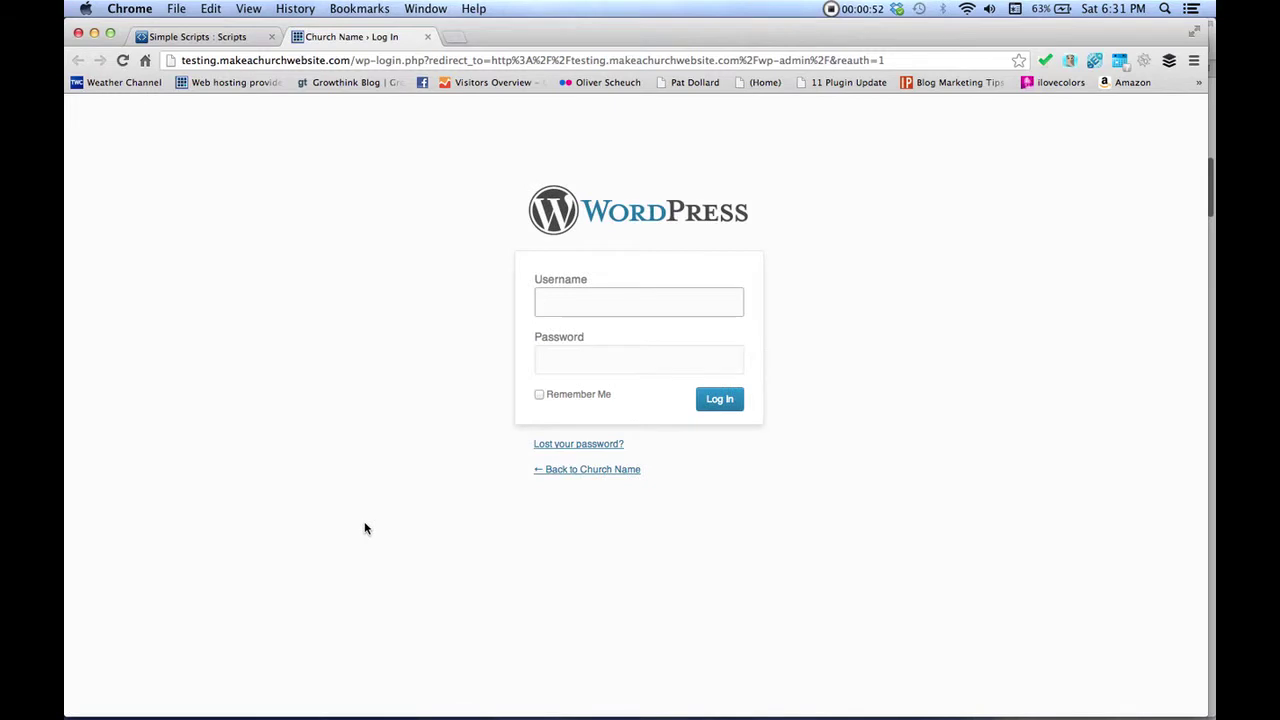
type("admin")
key("Tab")
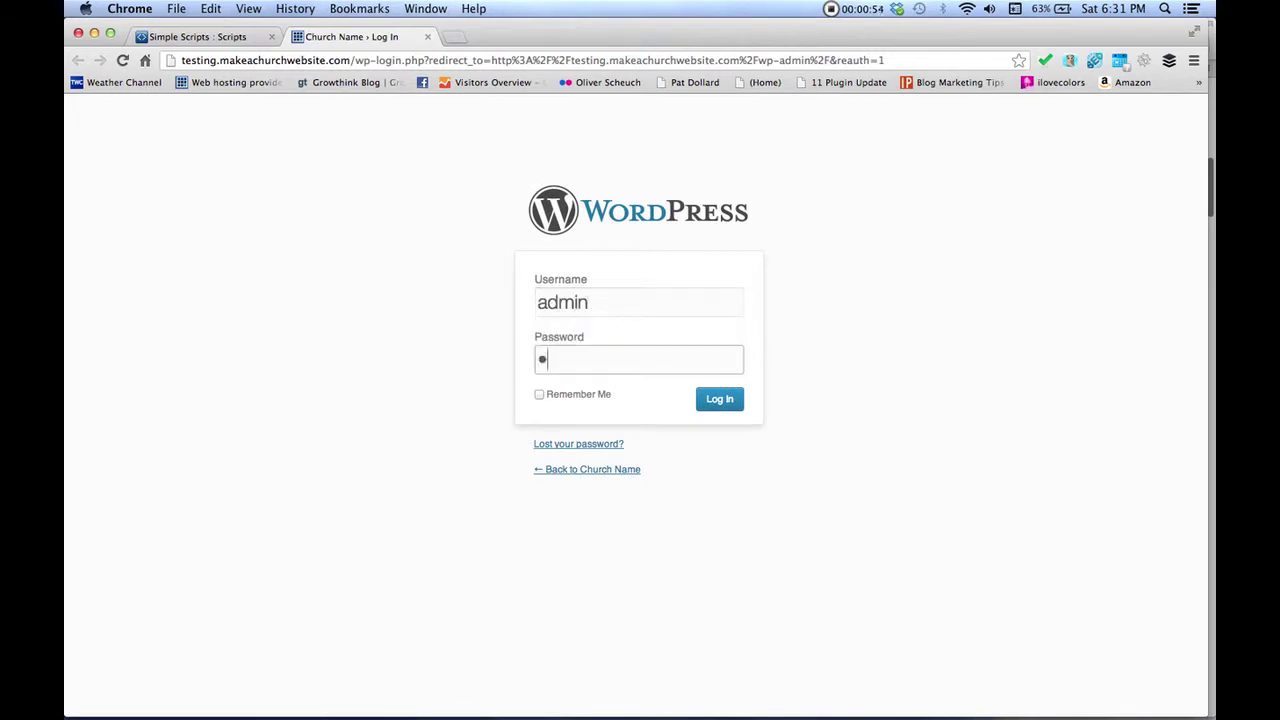
key("Return")
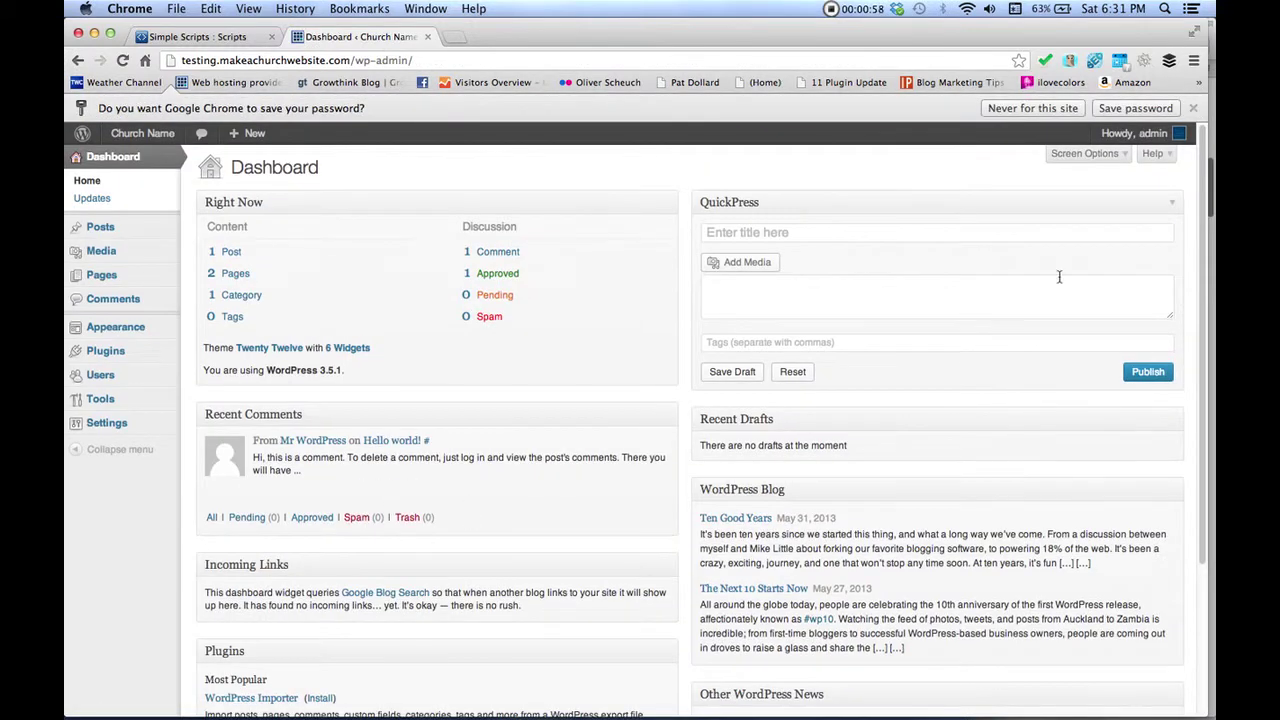
left_click(1192, 110)
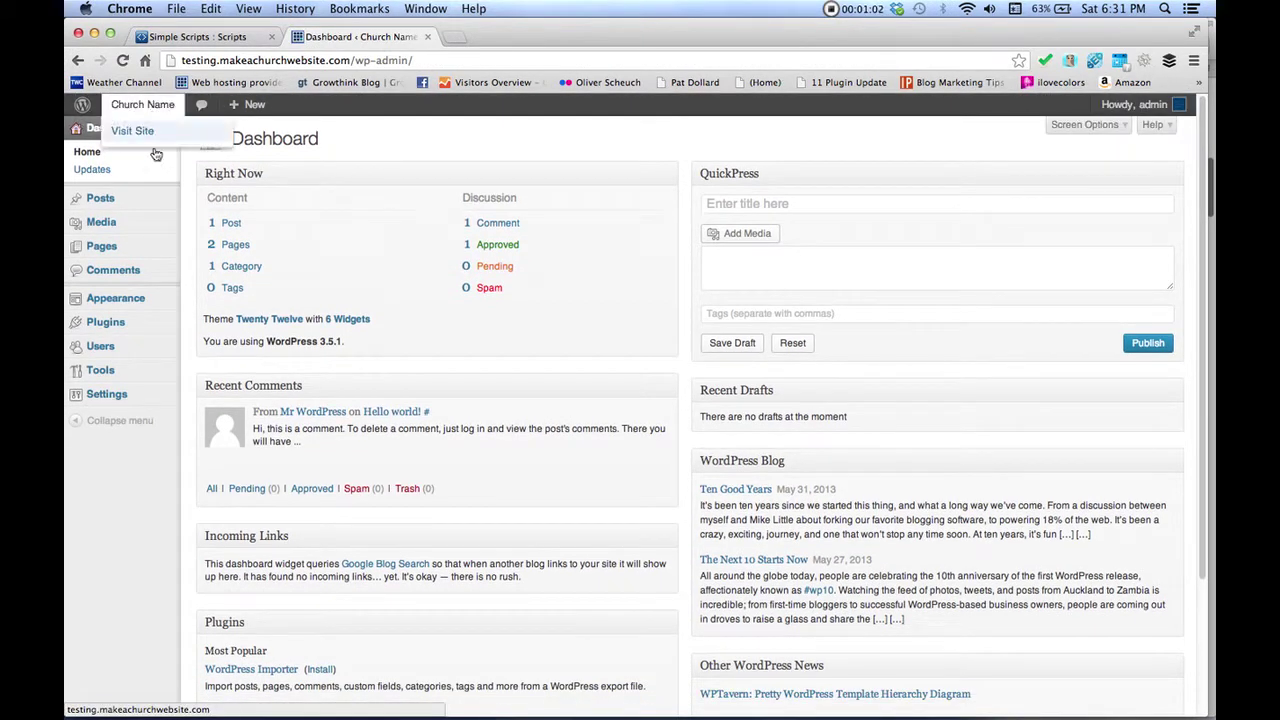
Step: Close the SimpleScripts tab and view the live Church Name front page
left_click(152, 110)
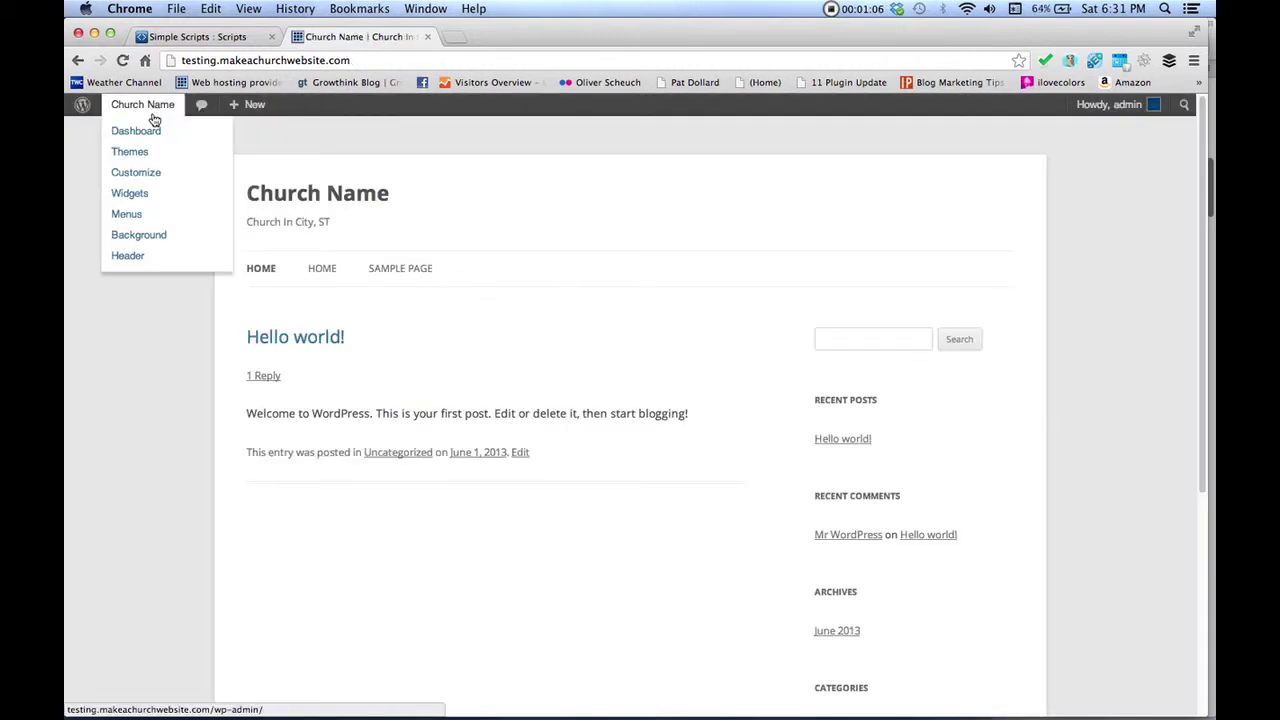
left_click(138, 133)
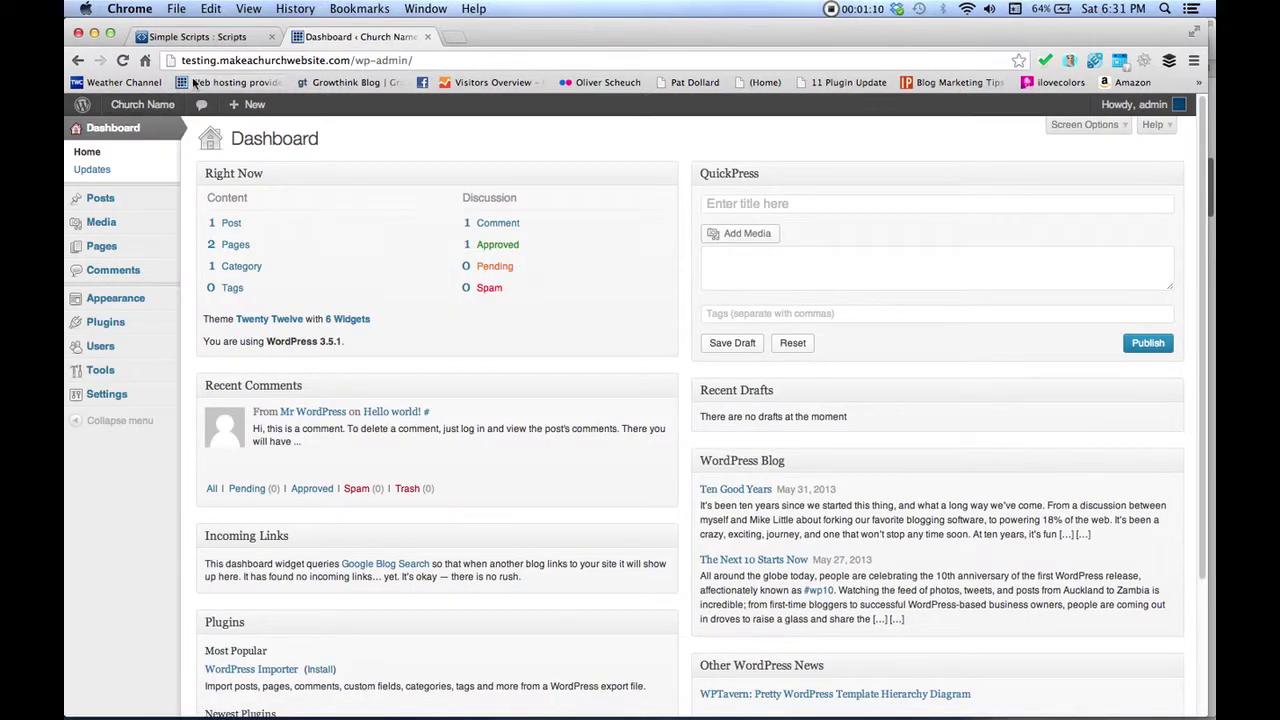
left_click(271, 36)
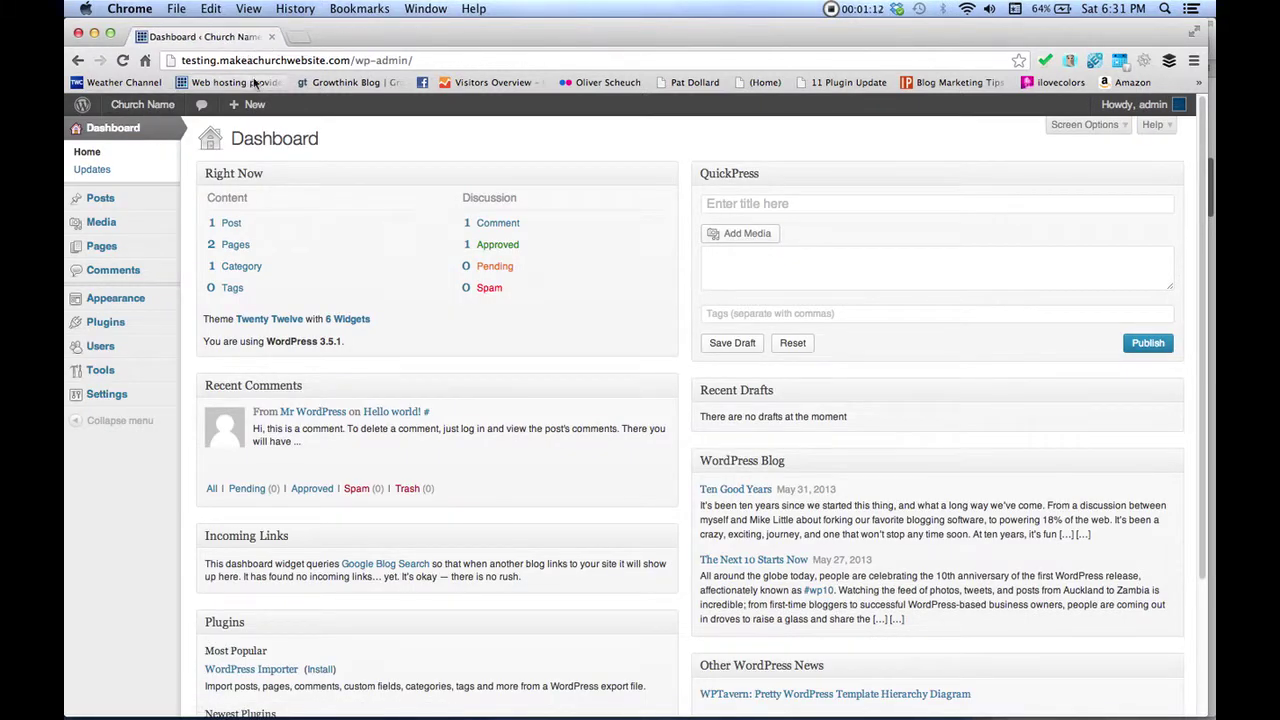
left_click(144, 112)
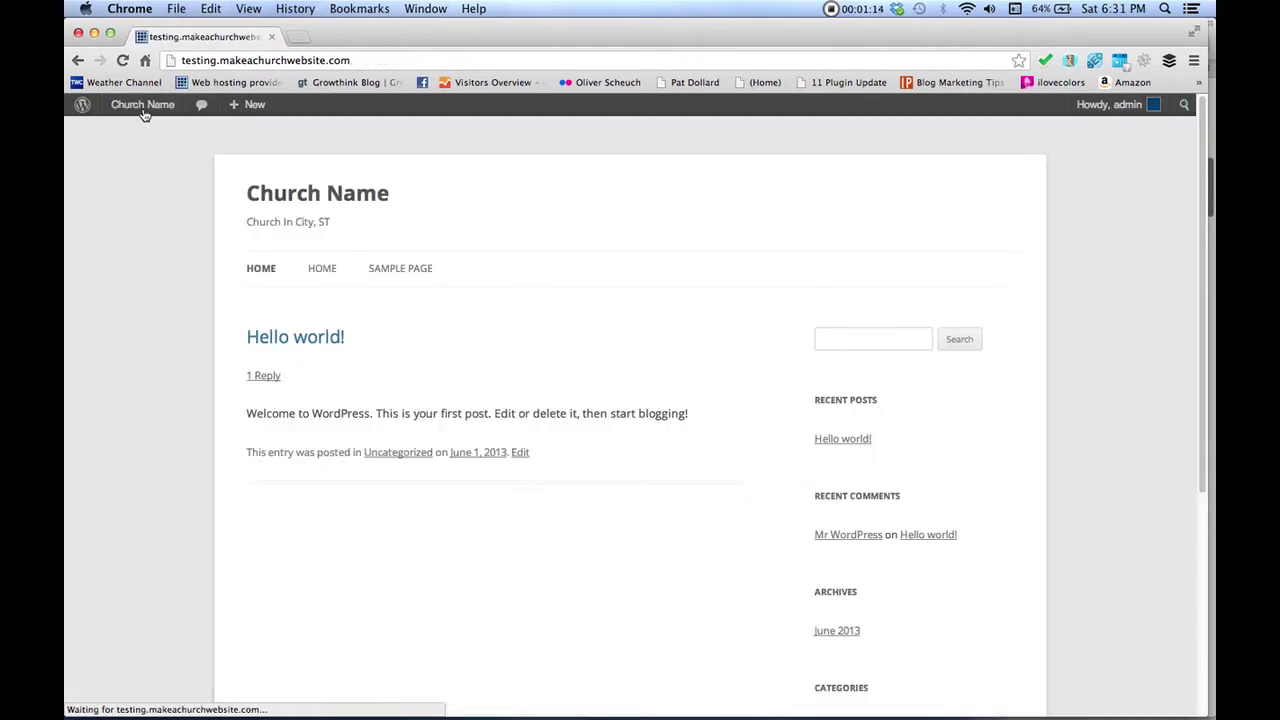
scroll(210, 430, "down", 3)
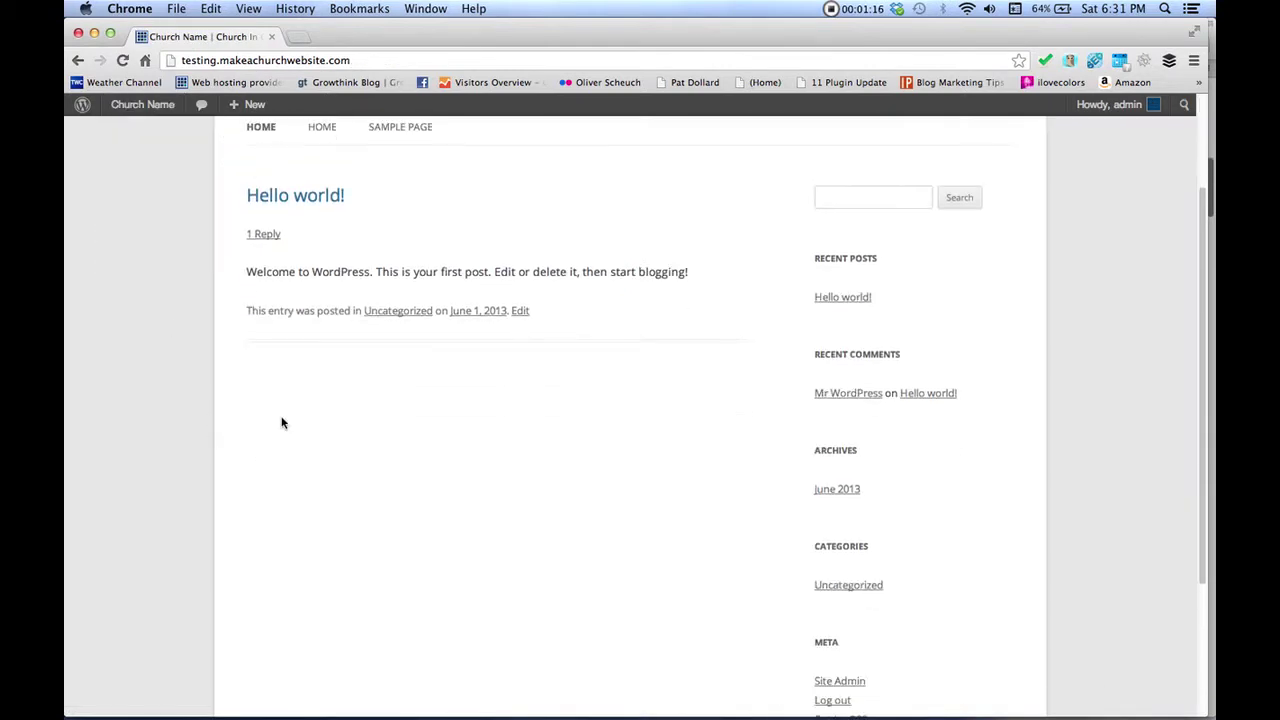
scroll(210, 430, "down", 2)
scroll(210, 430, "up", 4)
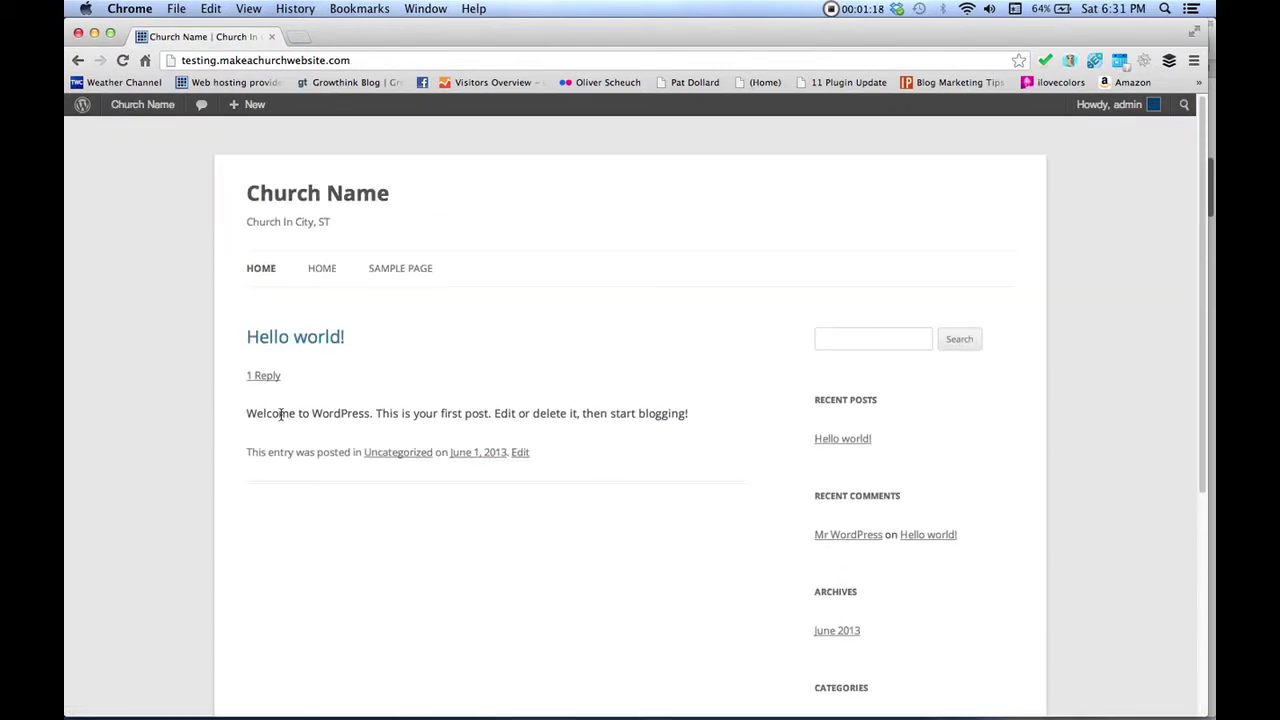
left_click(296, 37)
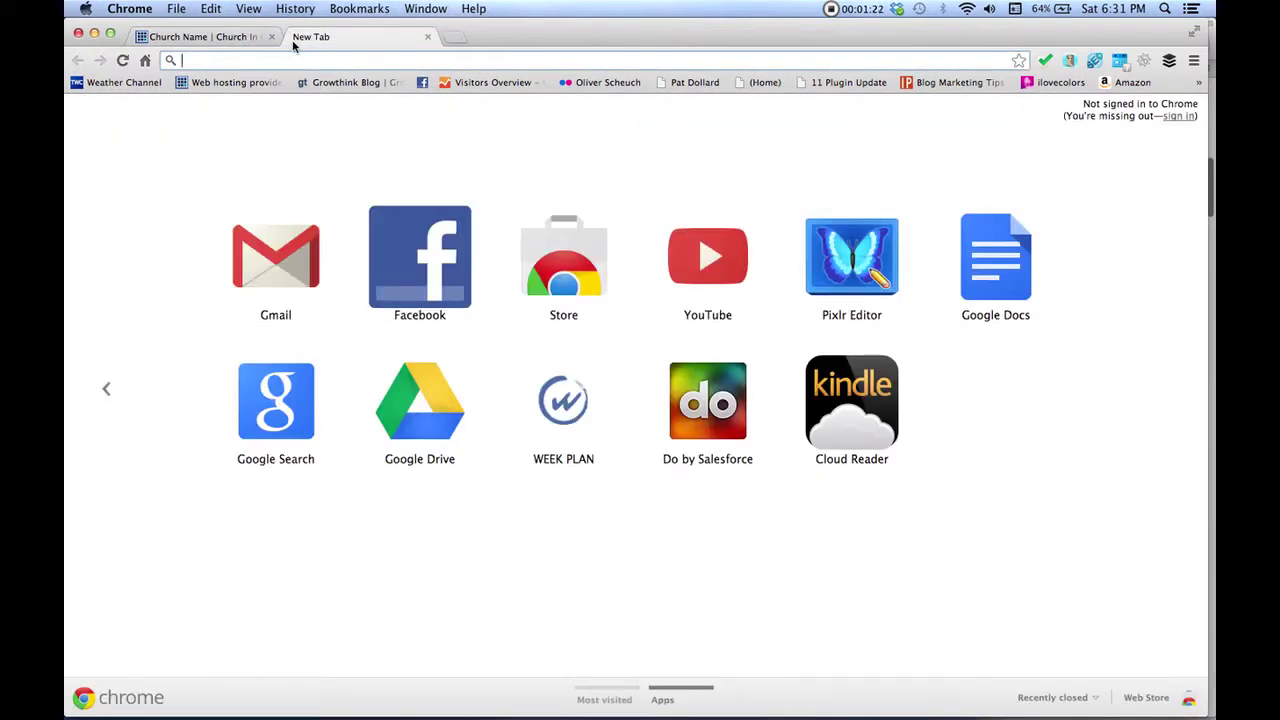
type("bit.")
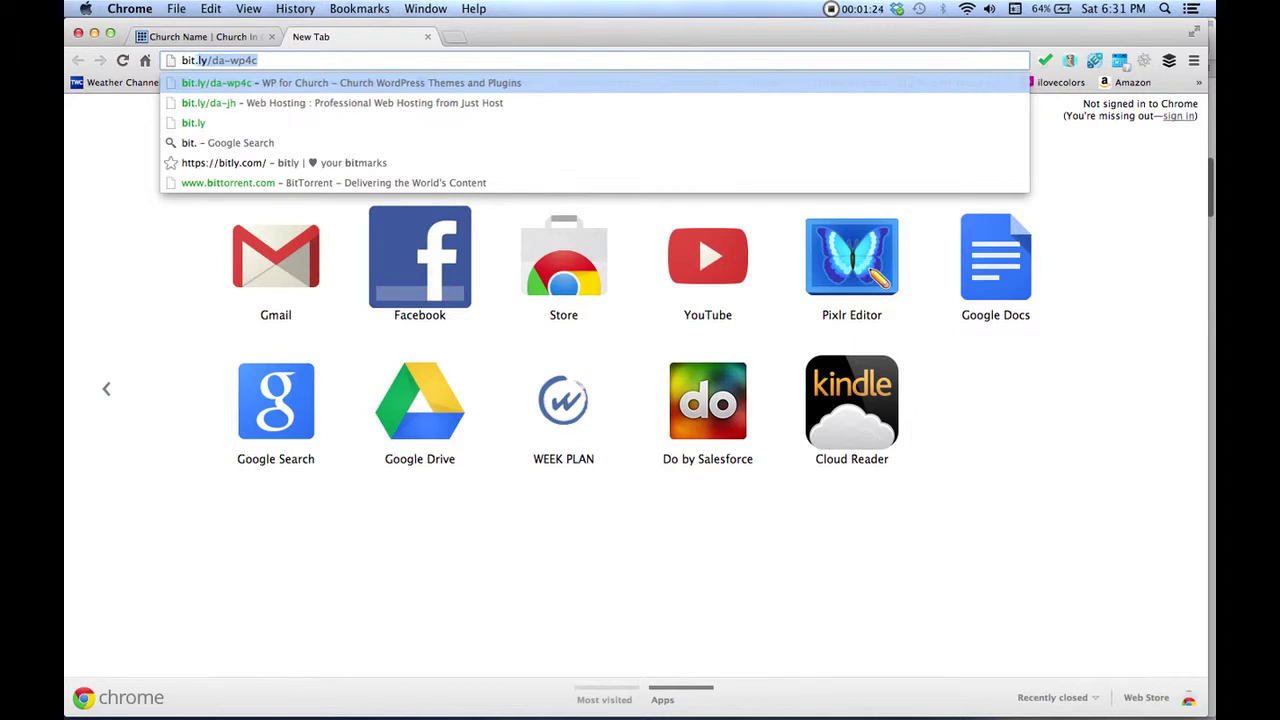
type("ly/da-")
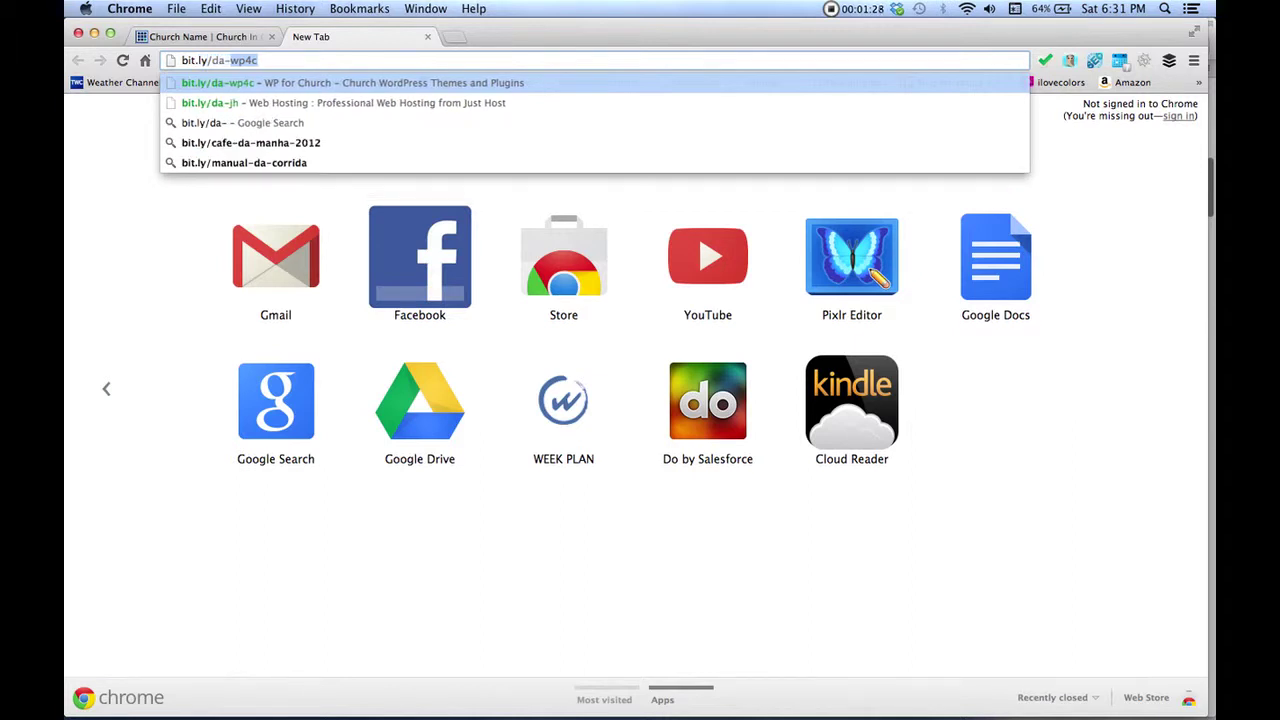
type("wp4c")
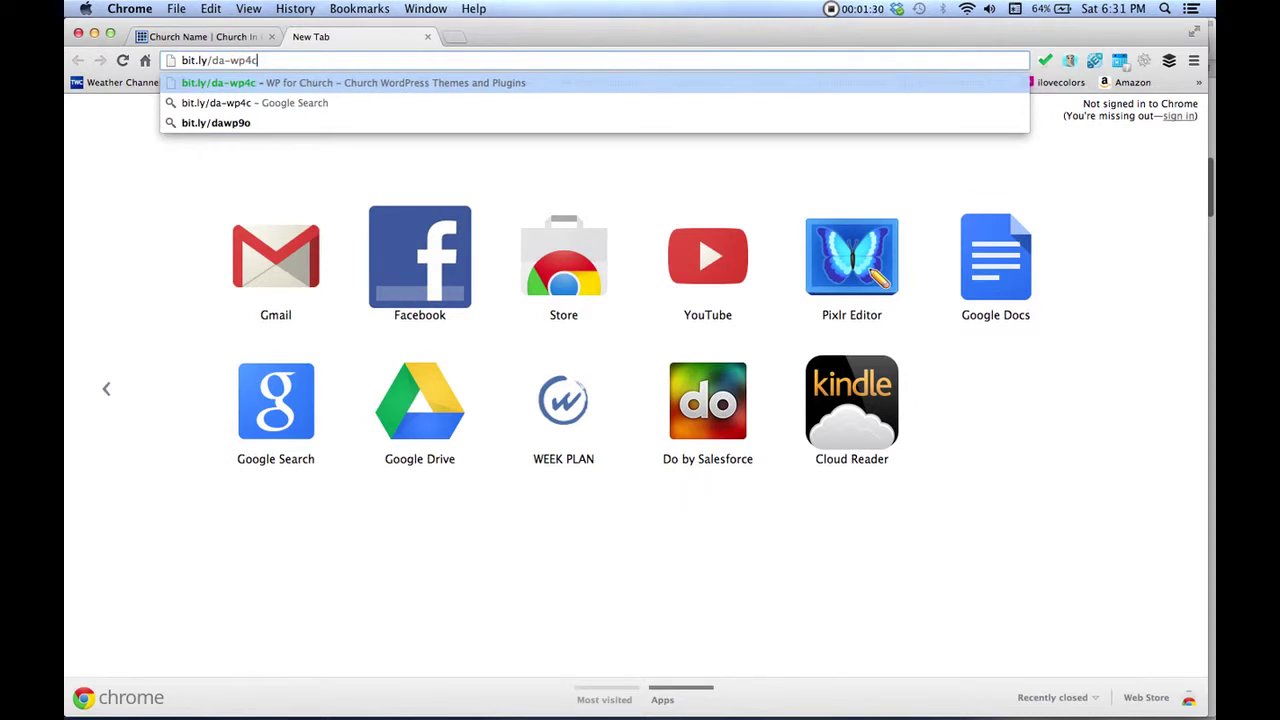
key("Return")
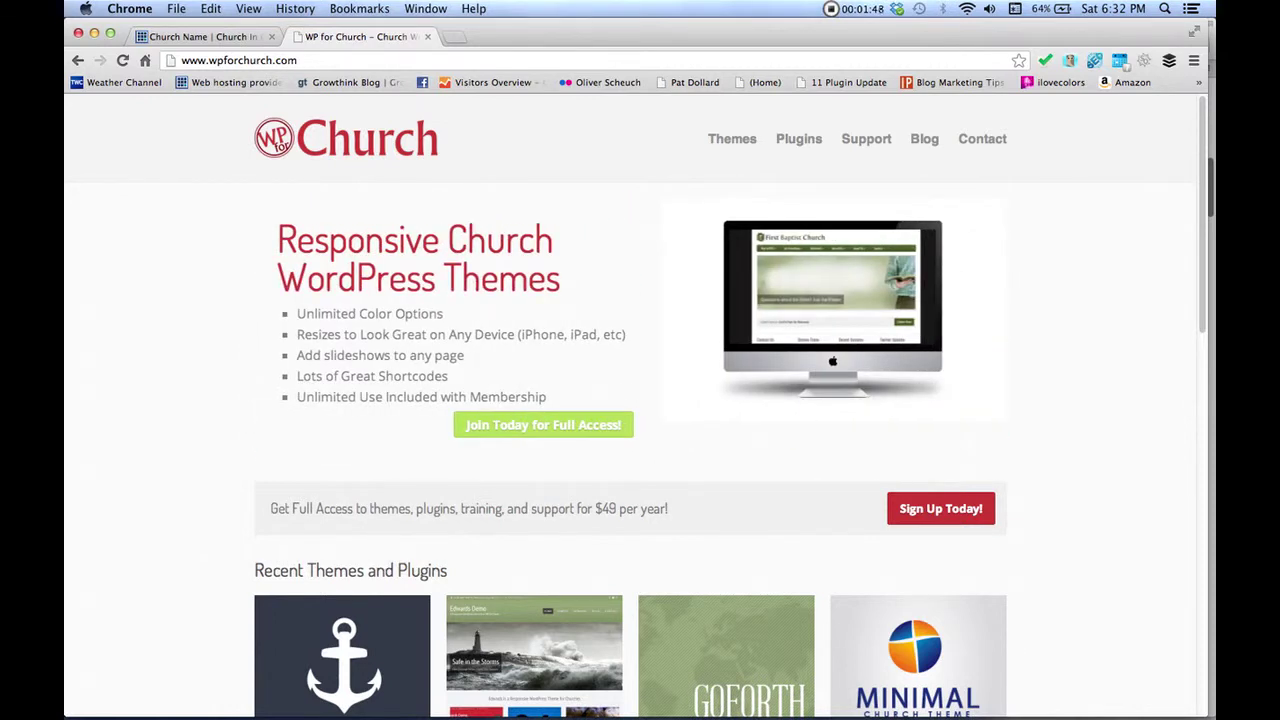
Step: Point out the $49 per year price, then browse the Edwards Theme page down to its footer
left_click_drag(598, 508, 680, 506)
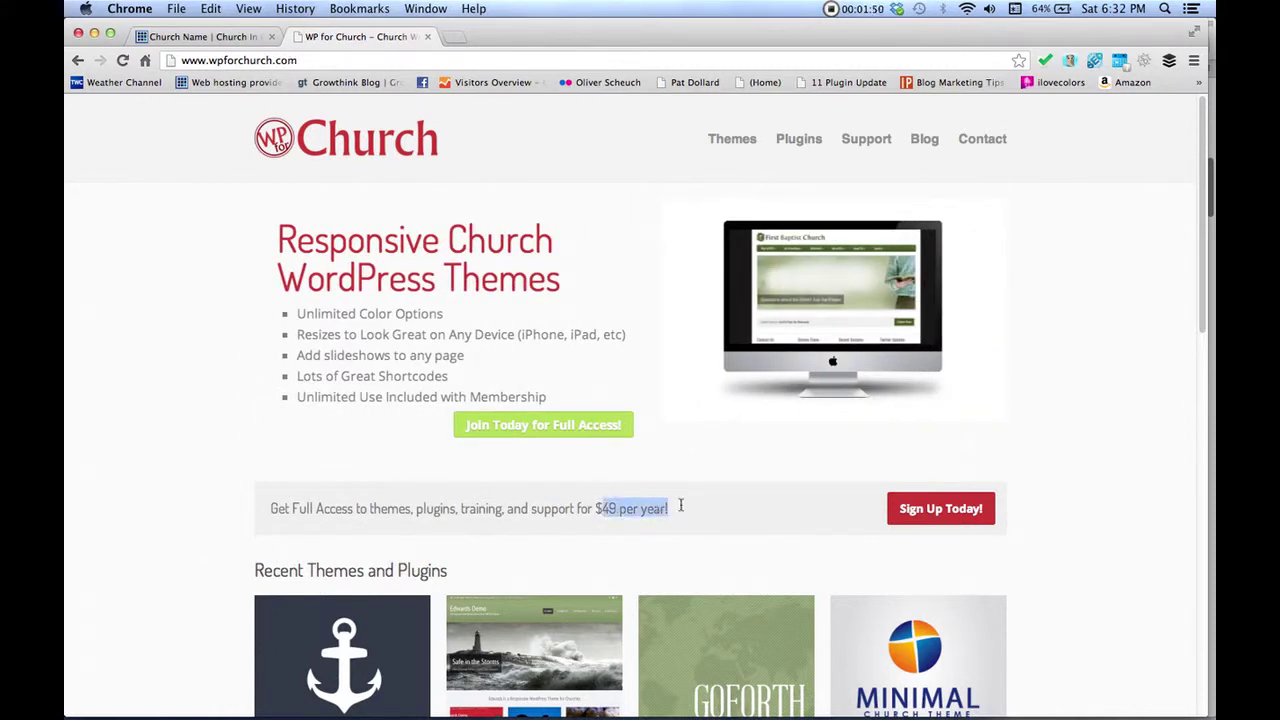
left_click(683, 513)
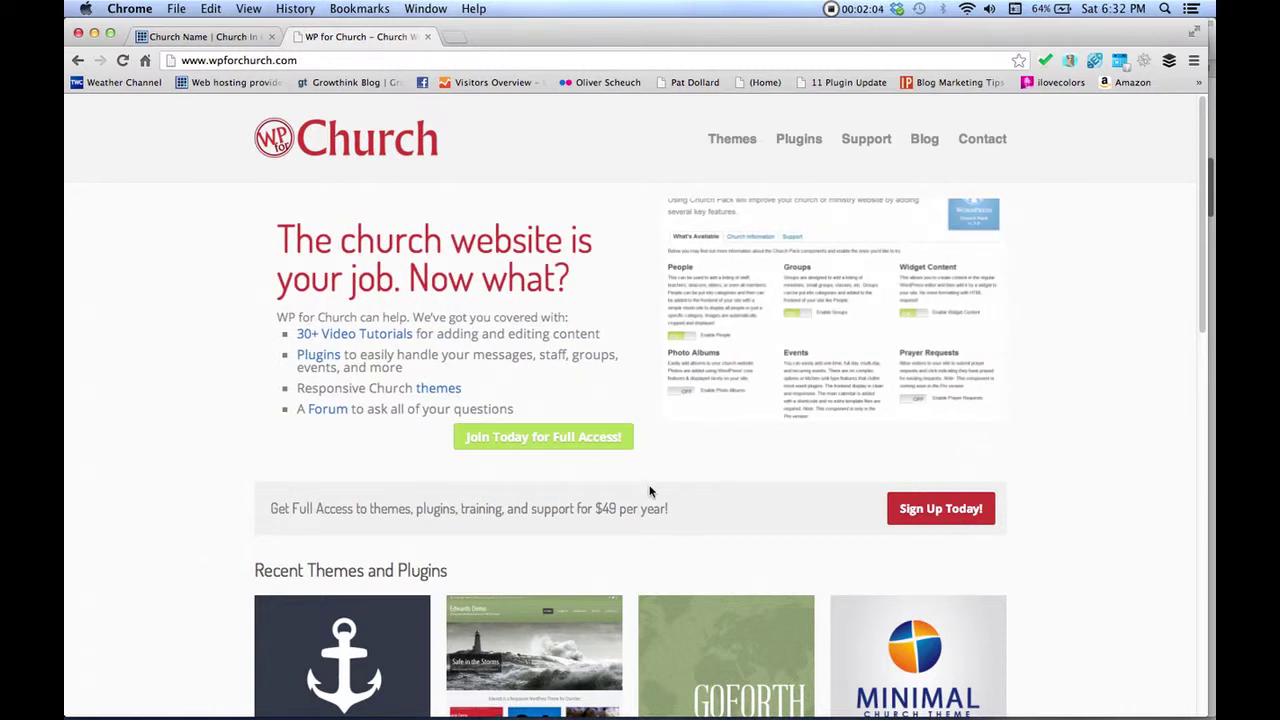
mouse_move(735, 140)
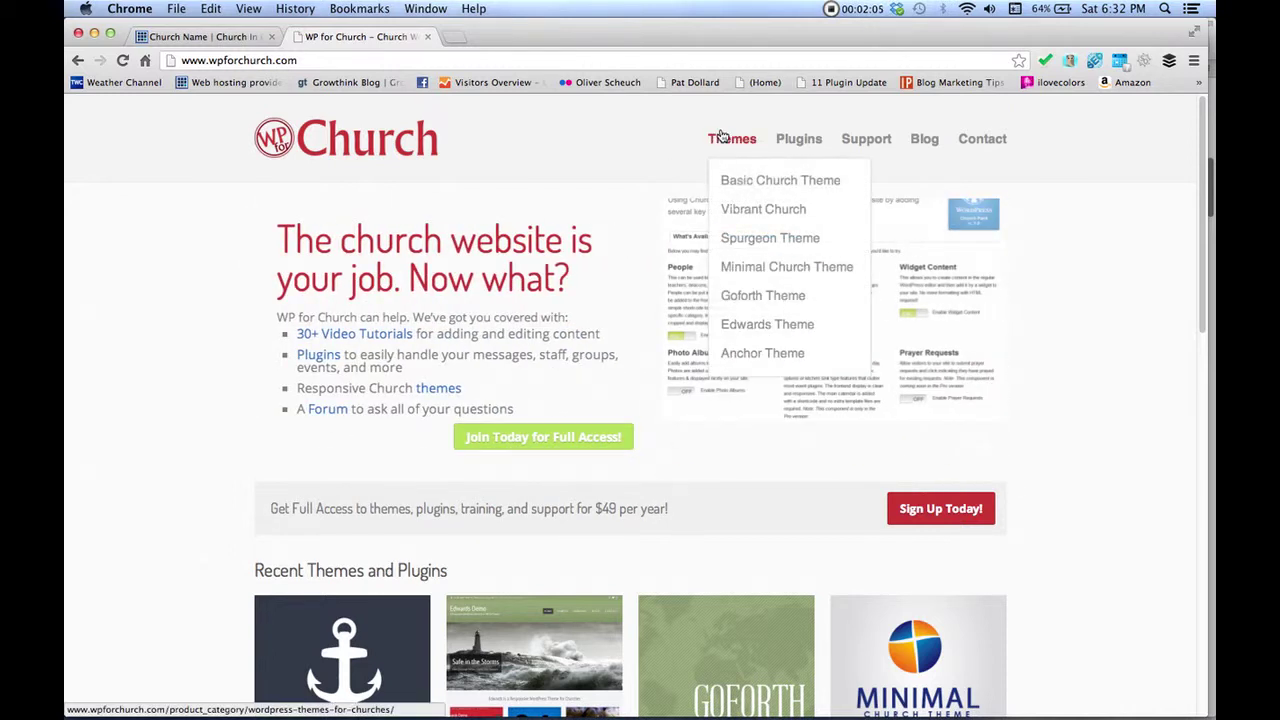
left_click(766, 326)
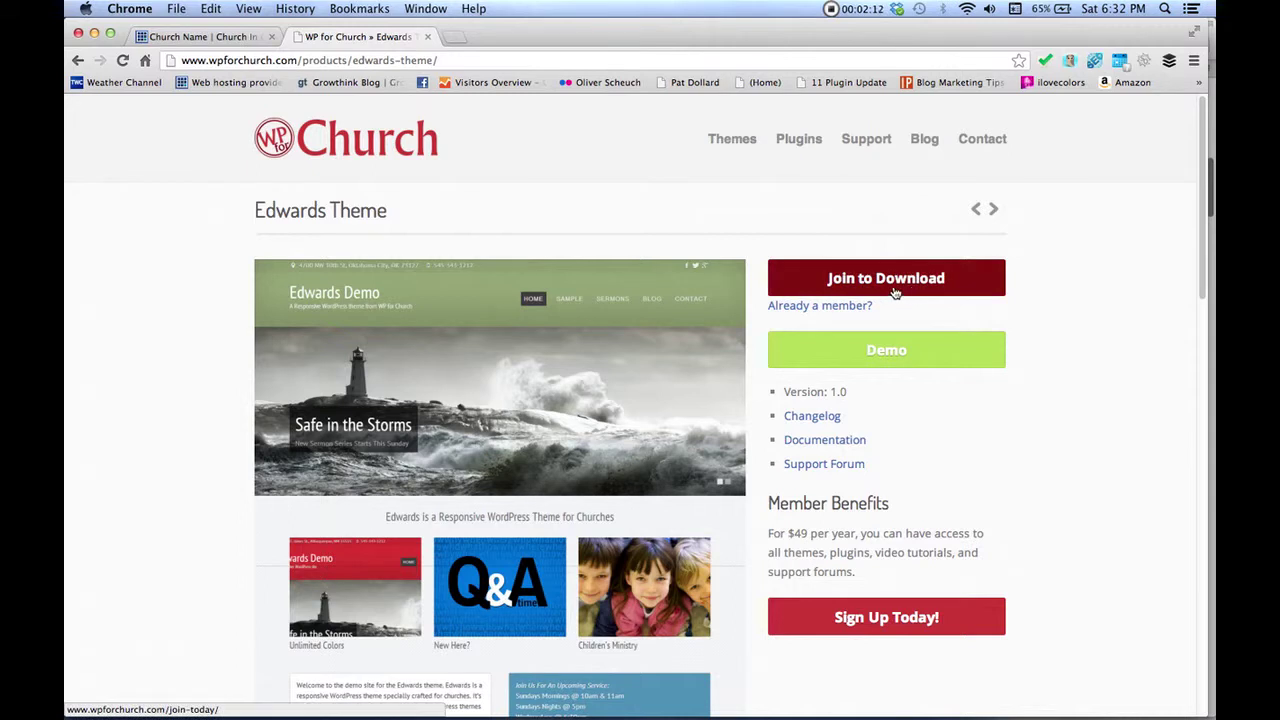
scroll(743, 398, "down", 10)
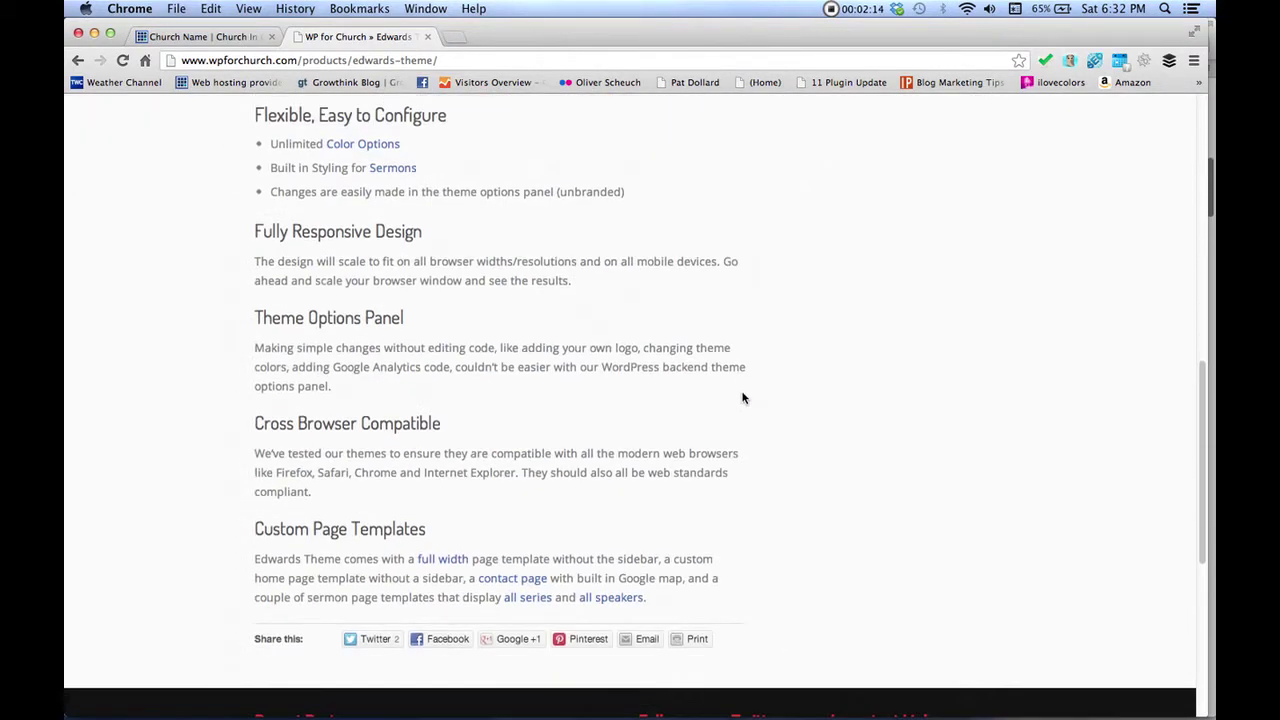
scroll(743, 398, "down", 4)
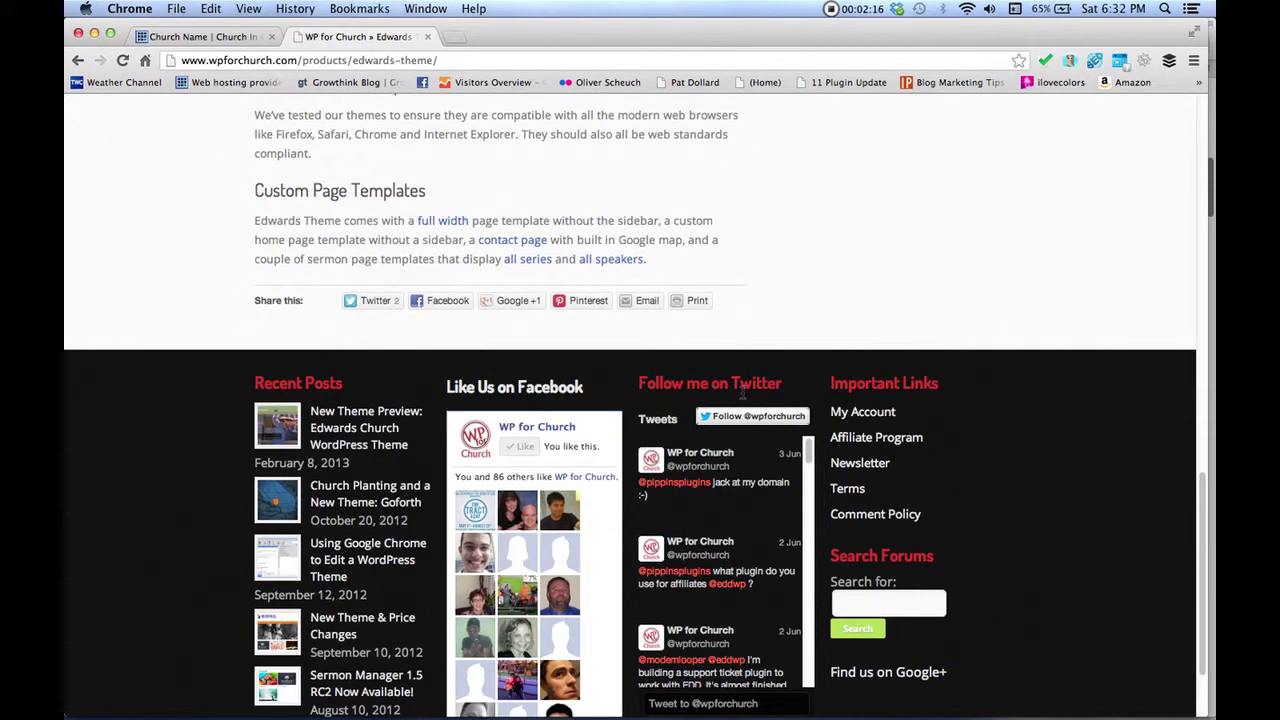
Step: Sign in to the WP for Church member account with the saved credentials
left_click(856, 415)
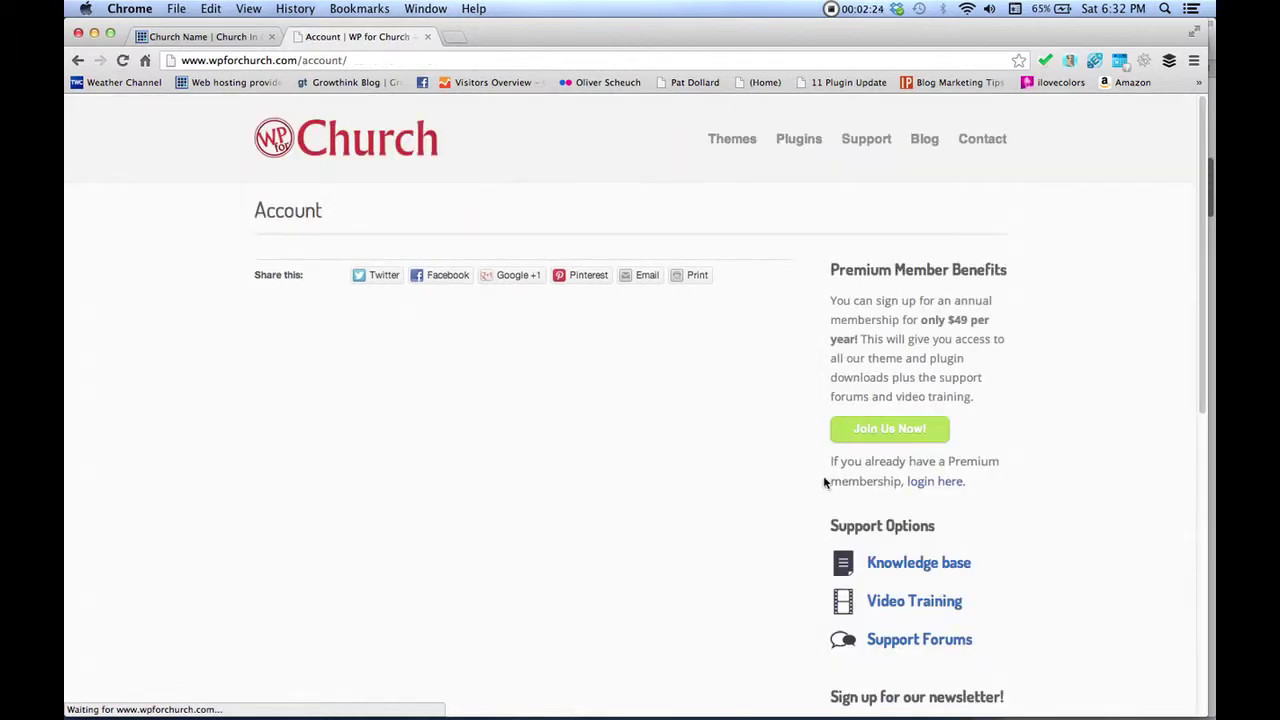
left_click(935, 484)
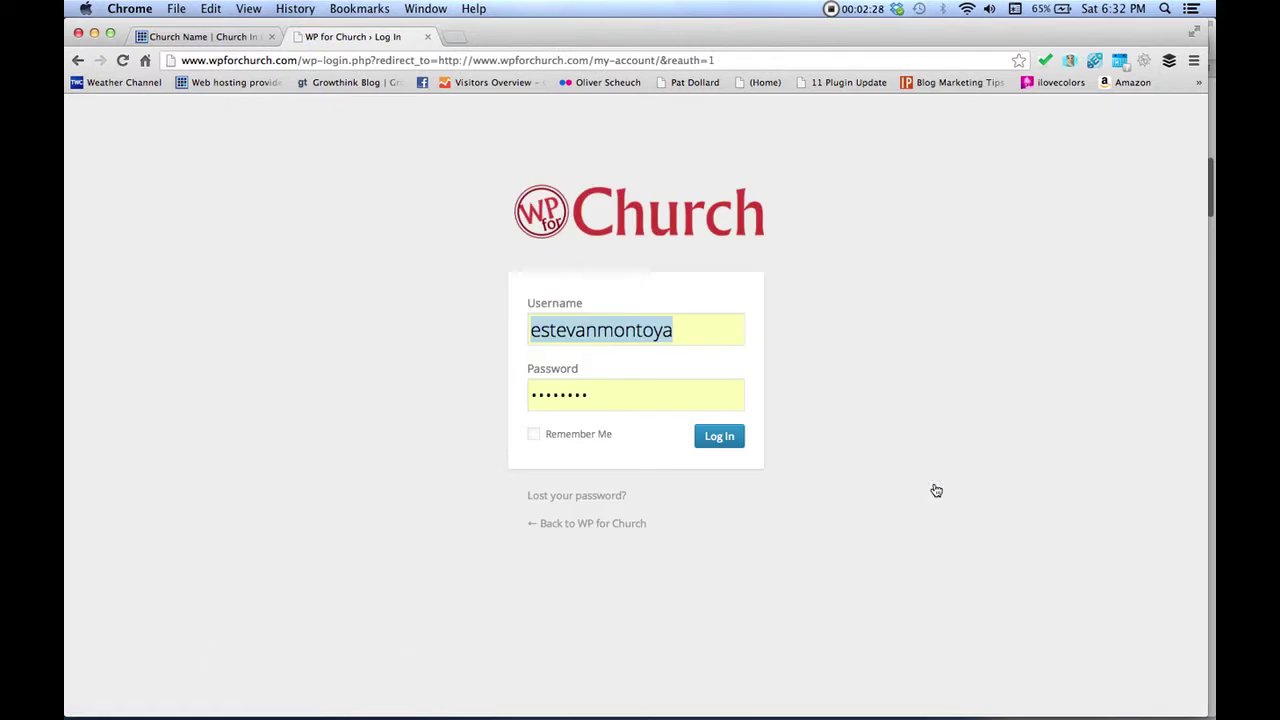
left_click(707, 443)
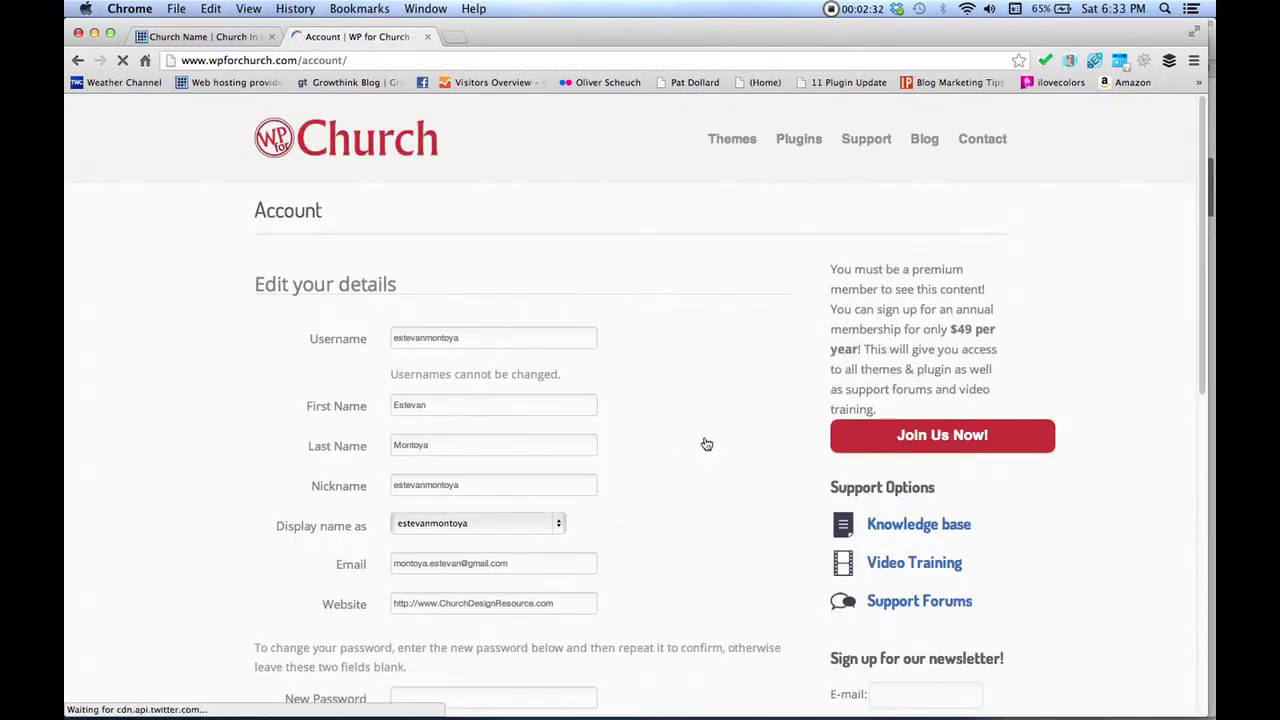
Step: Download edwards-theme-v1-0.zip from the Edwards Theme page into the Make A Church Website folder
mouse_move(746, 145)
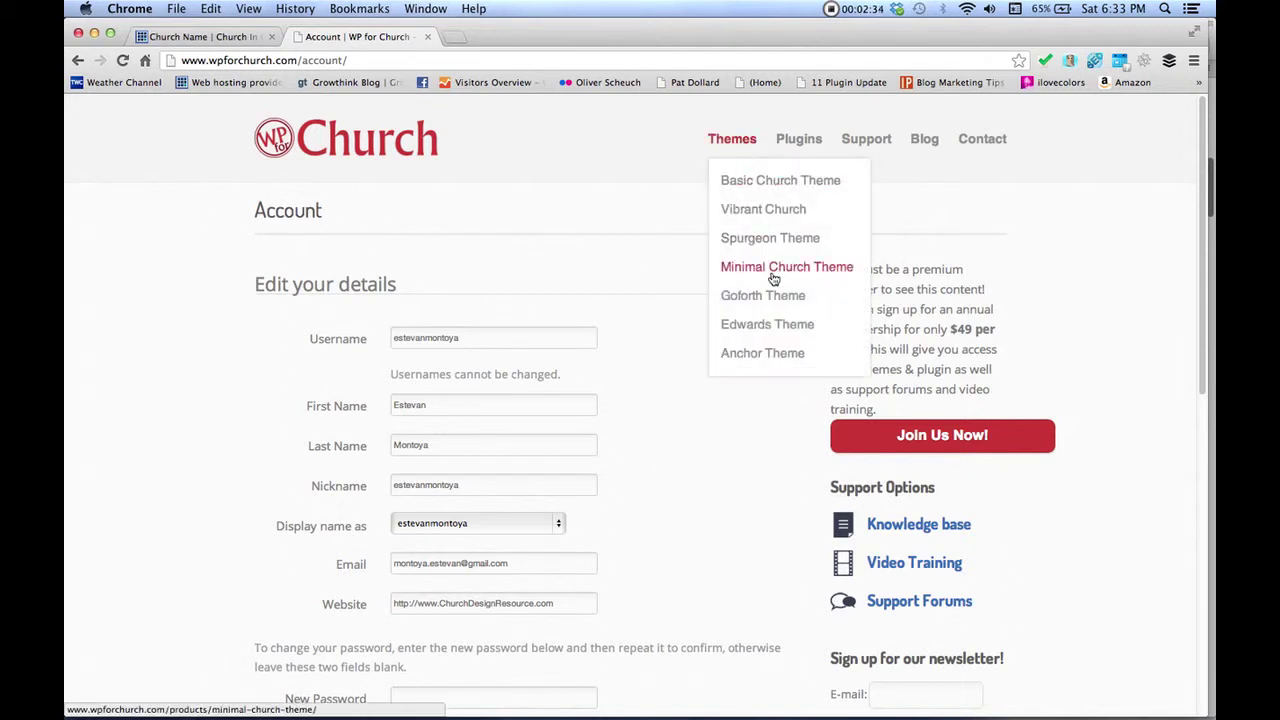
left_click(765, 326)
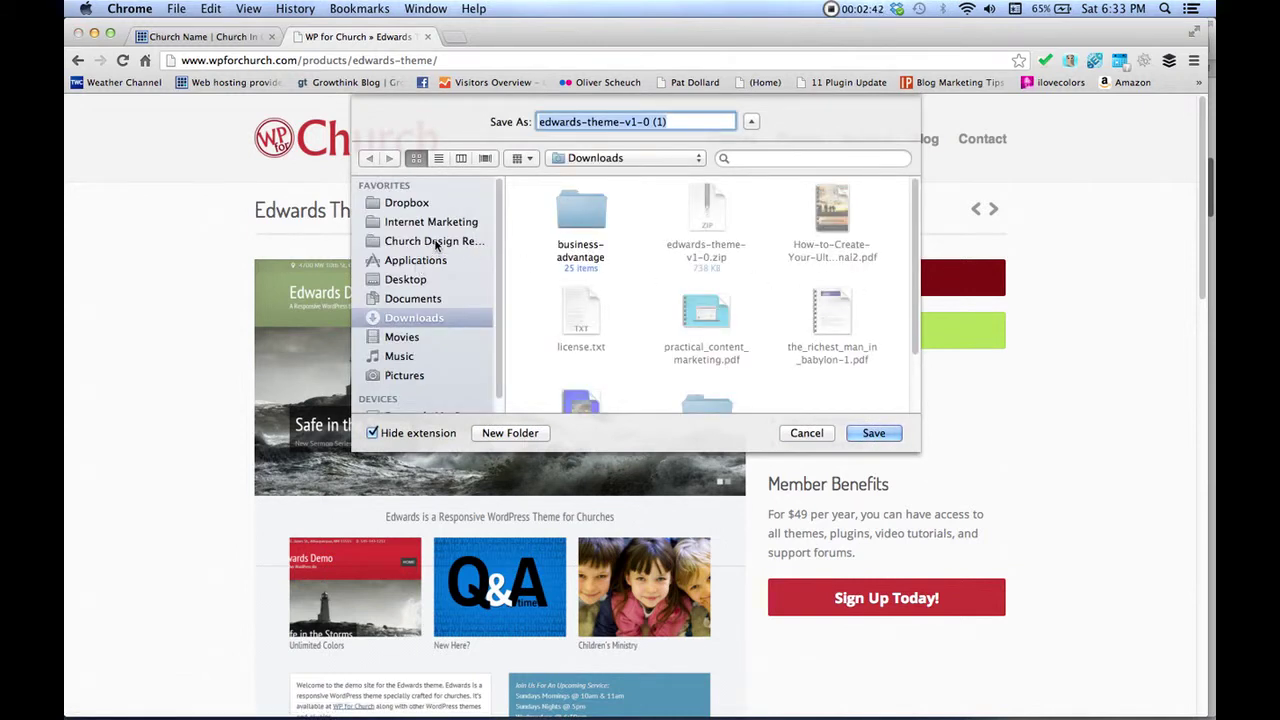
left_click(433, 222)
scroll(631, 297, "down", 8)
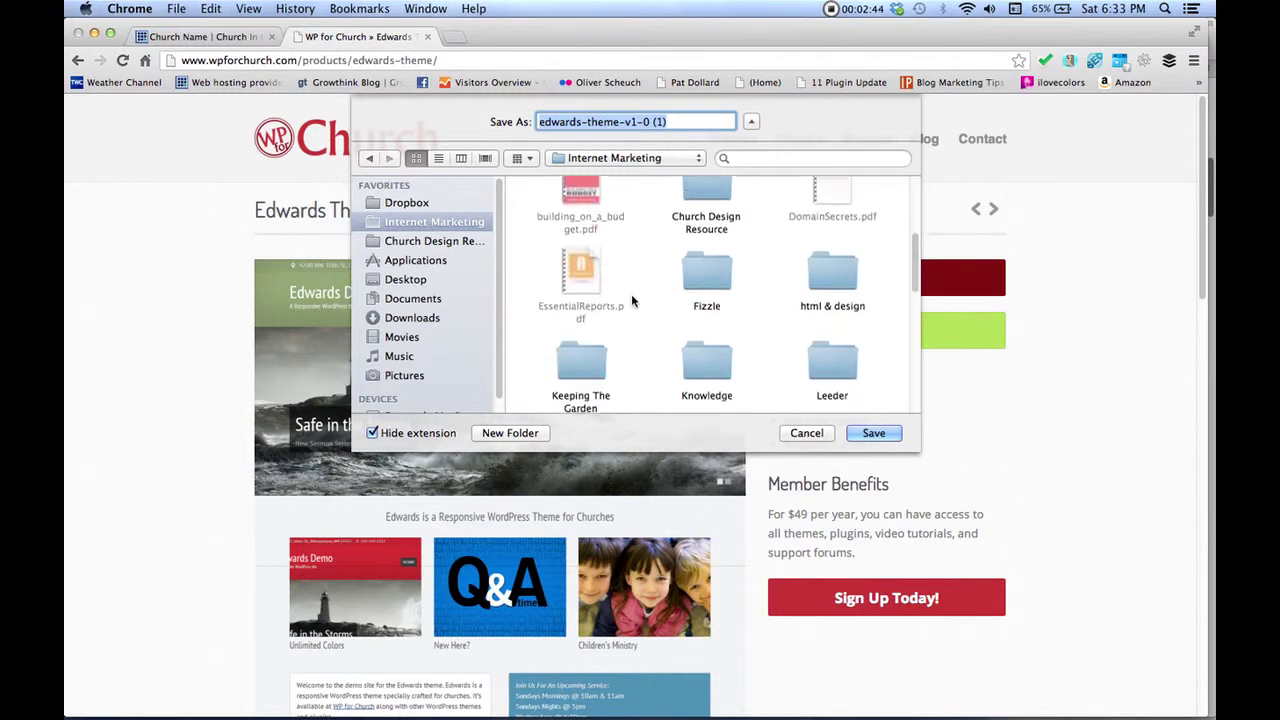
scroll(640, 302, "down", 2)
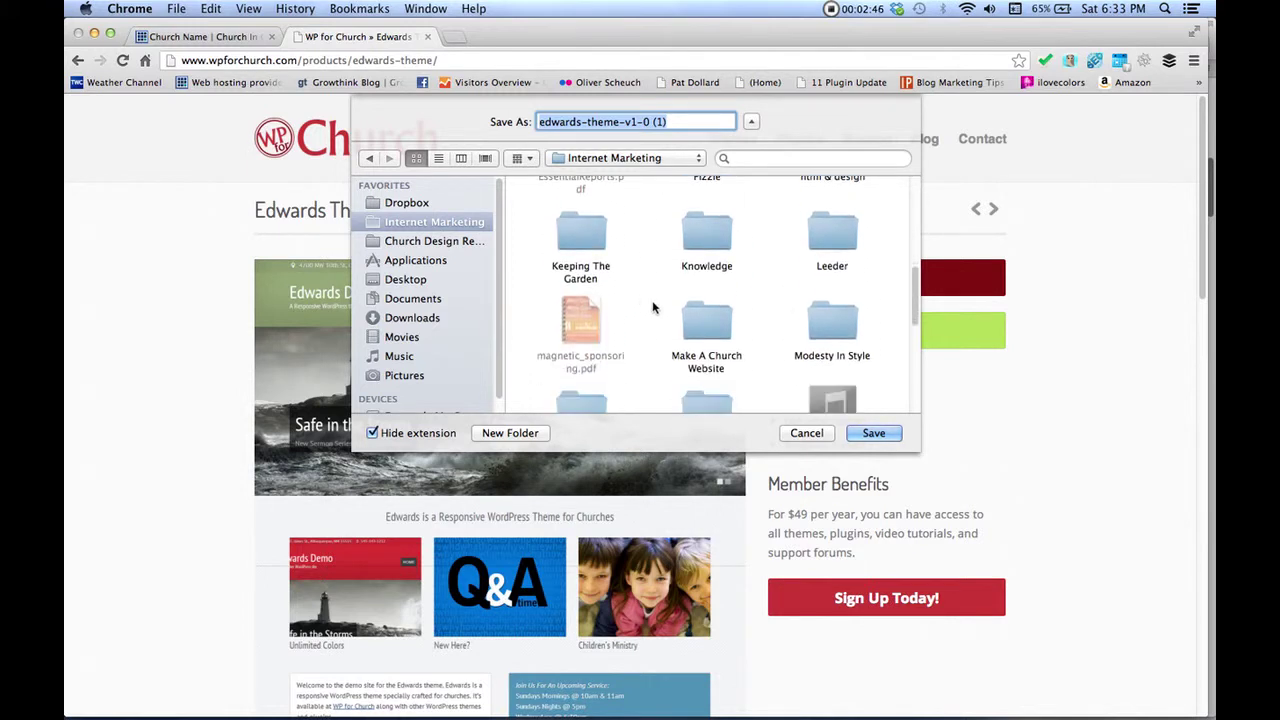
double_click(712, 311)
left_click(880, 432)
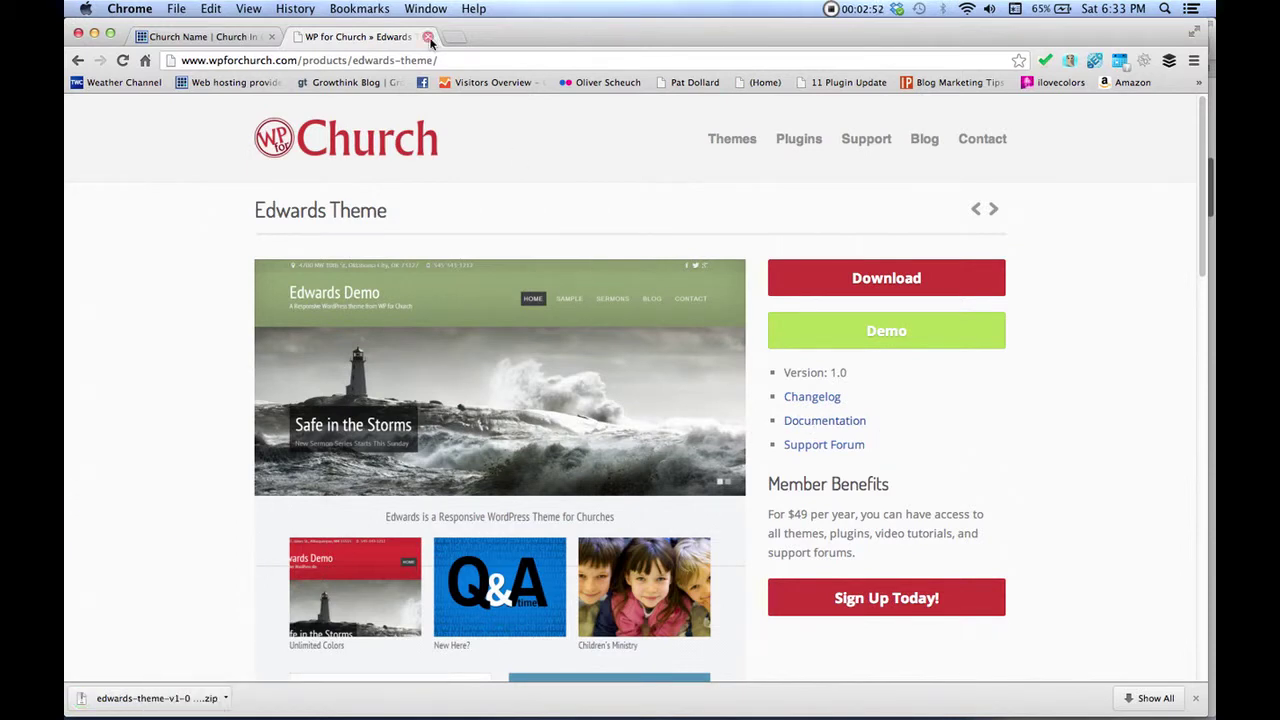
Step: Close the WP for Church tab and go to Themes > Install Themes > Upload
left_click(428, 37)
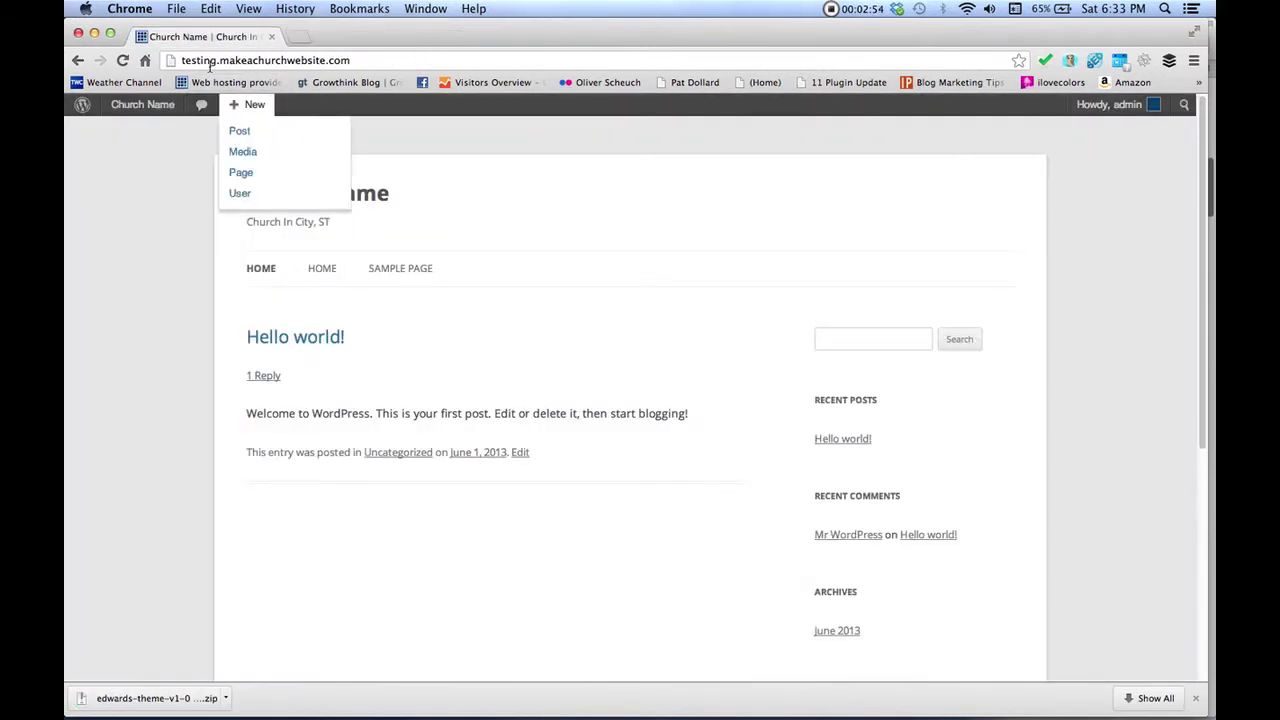
mouse_move(147, 115)
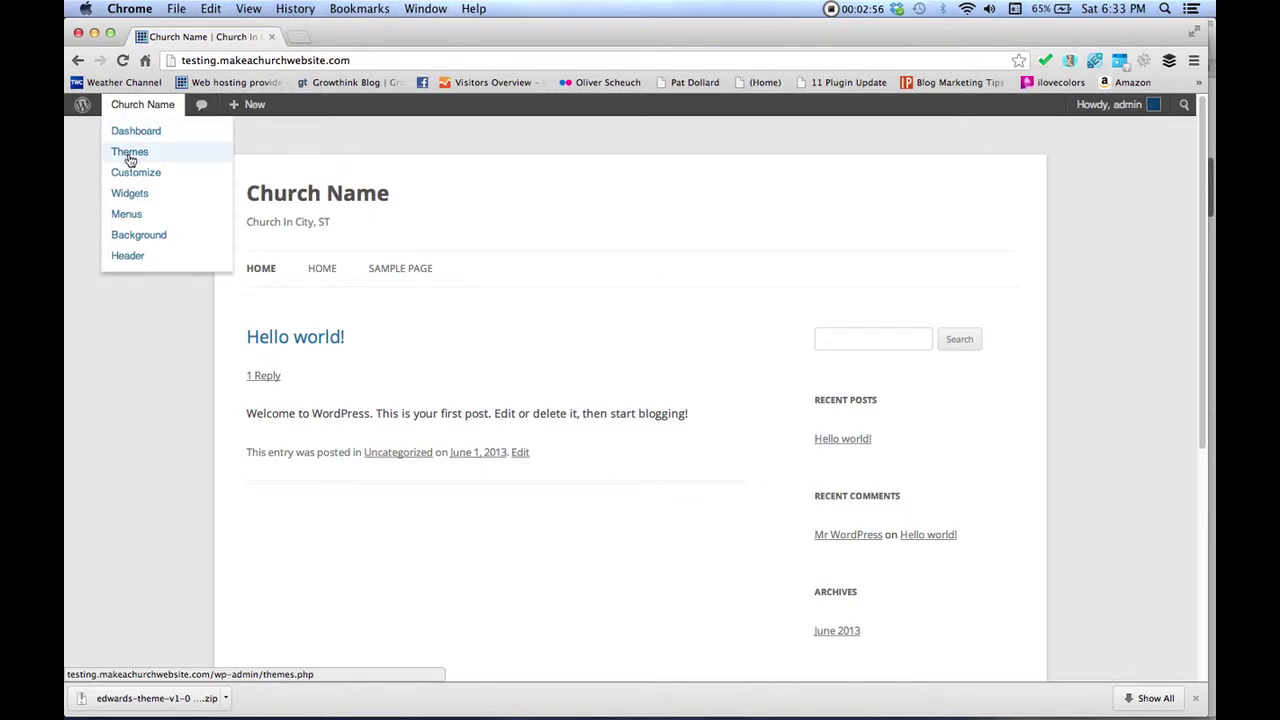
left_click(130, 157)
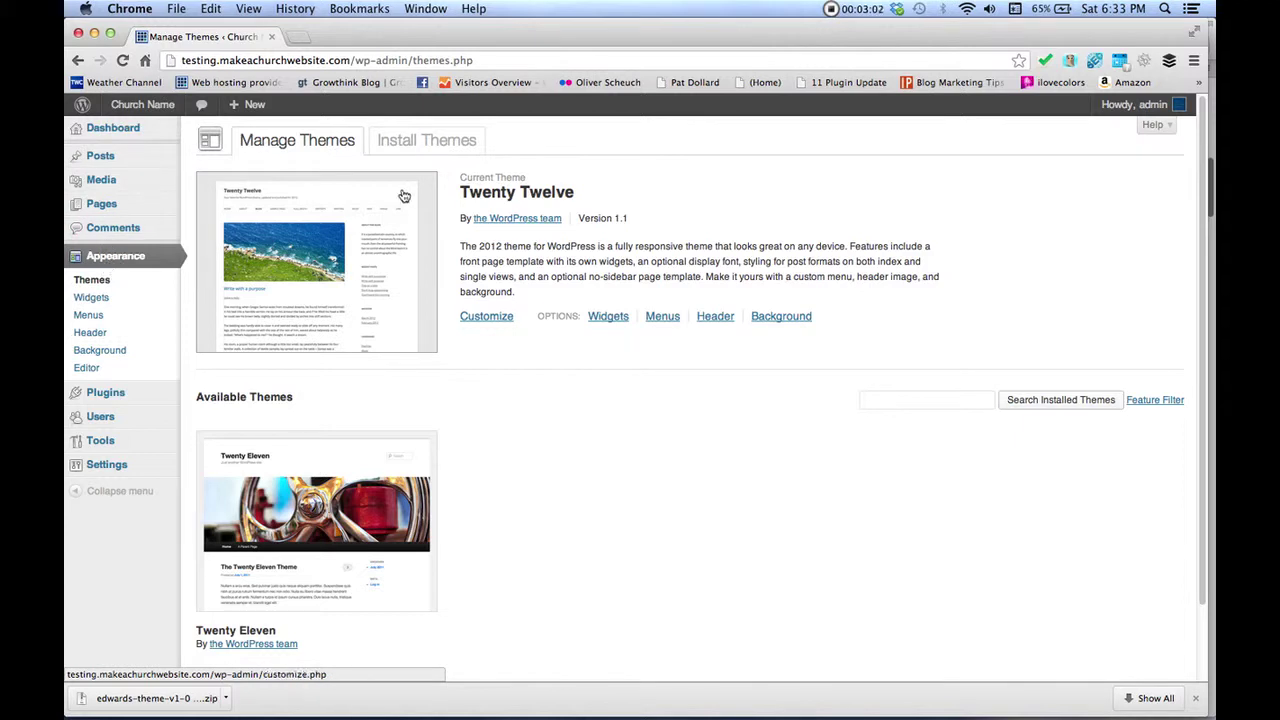
left_click(428, 147)
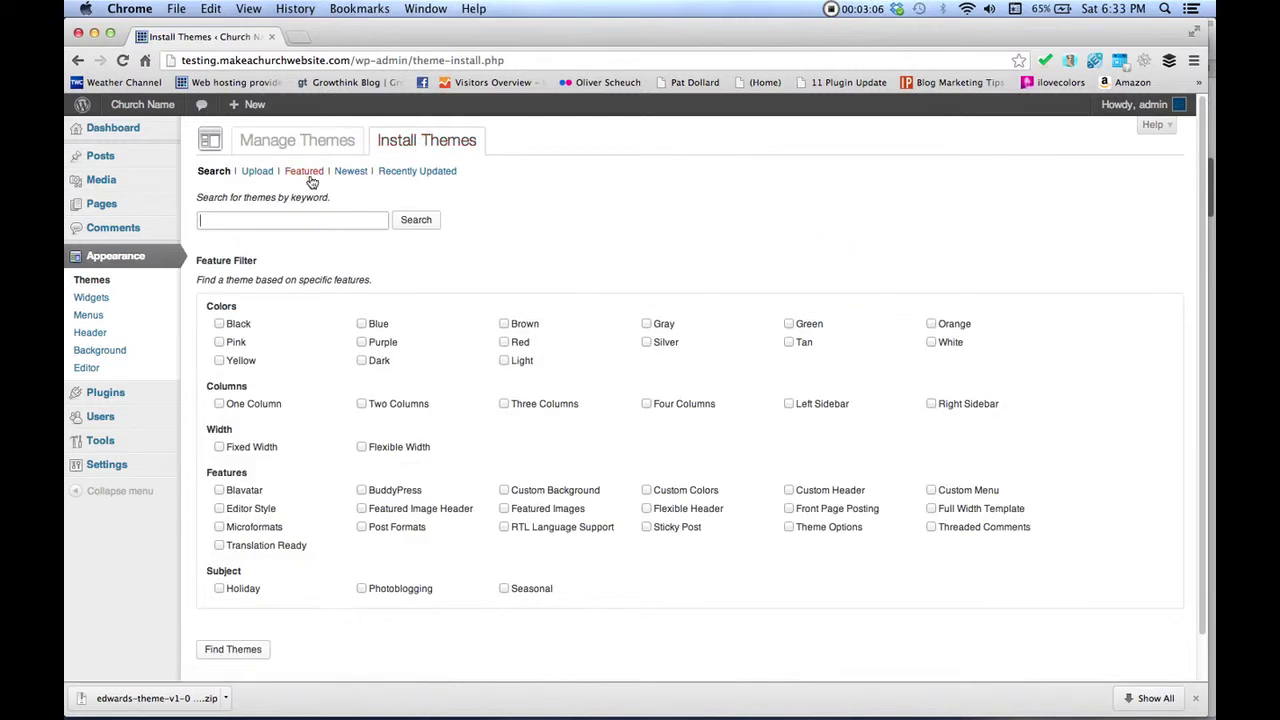
left_click(262, 179)
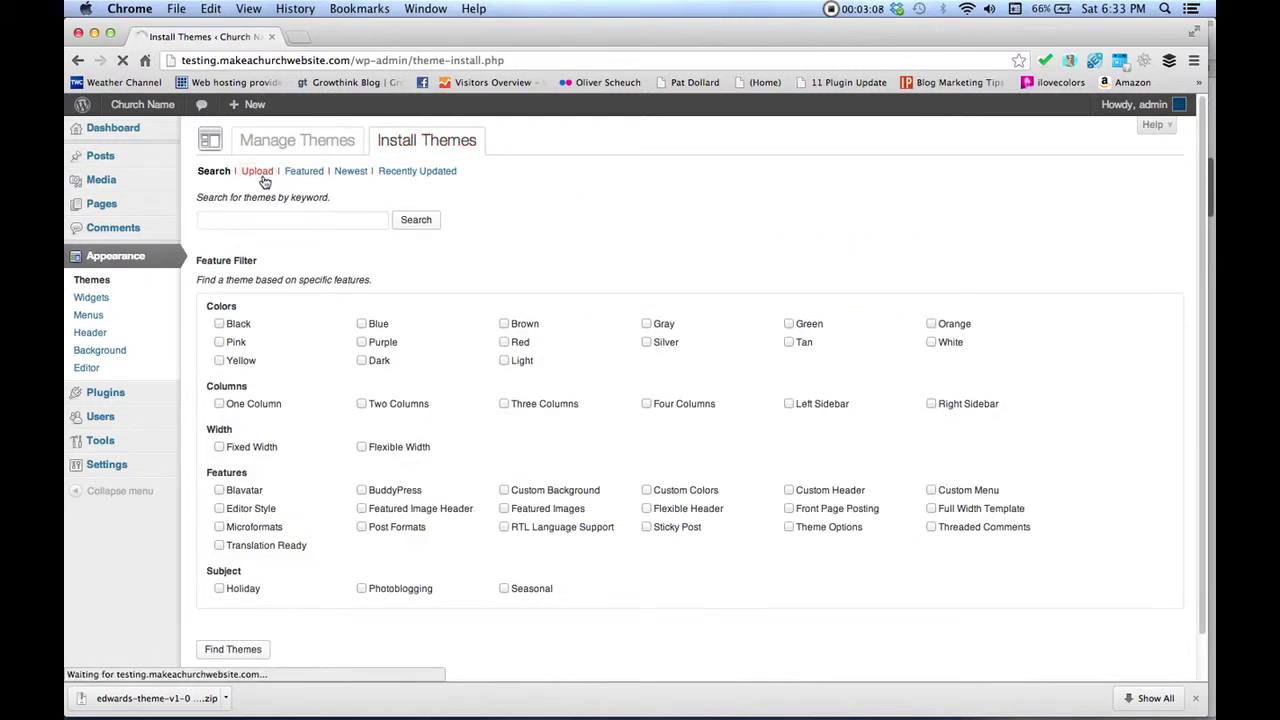
Step: Choose edwards-theme-v1-0 (1).zip from Internet Marketing > Make A Church Website for upload
left_click(249, 260)
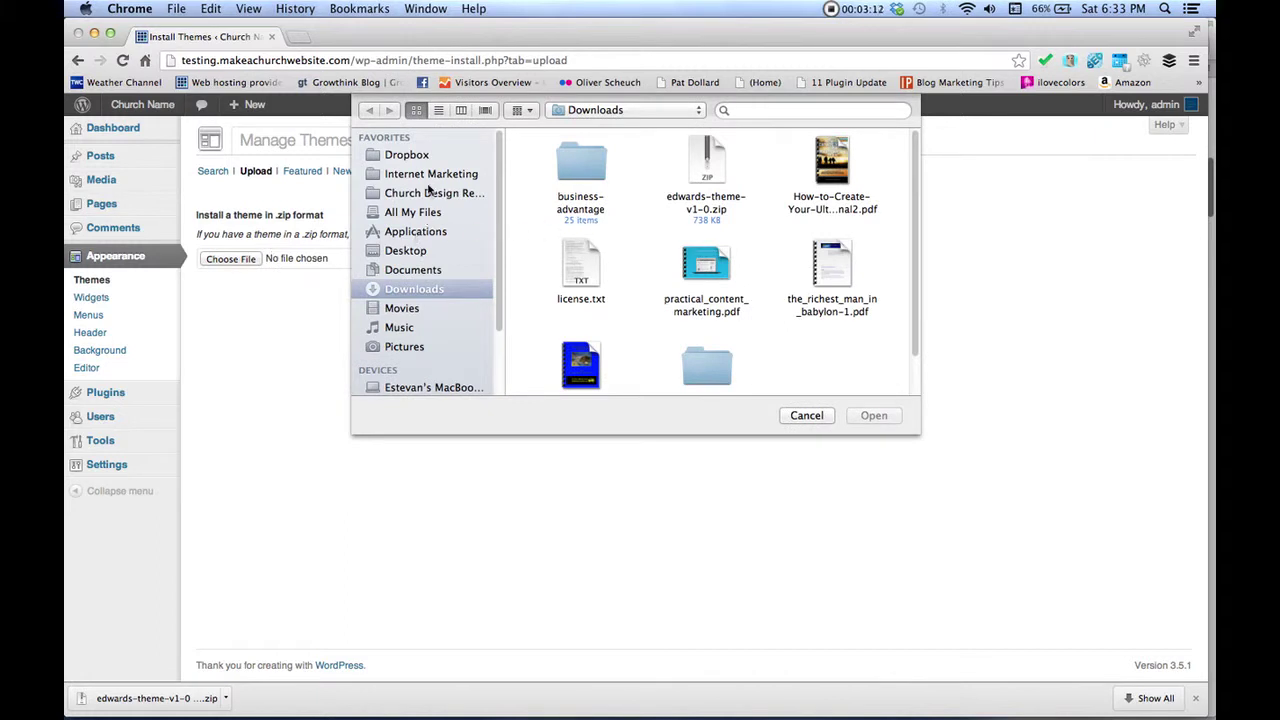
left_click(430, 175)
scroll(667, 278, "down", 3)
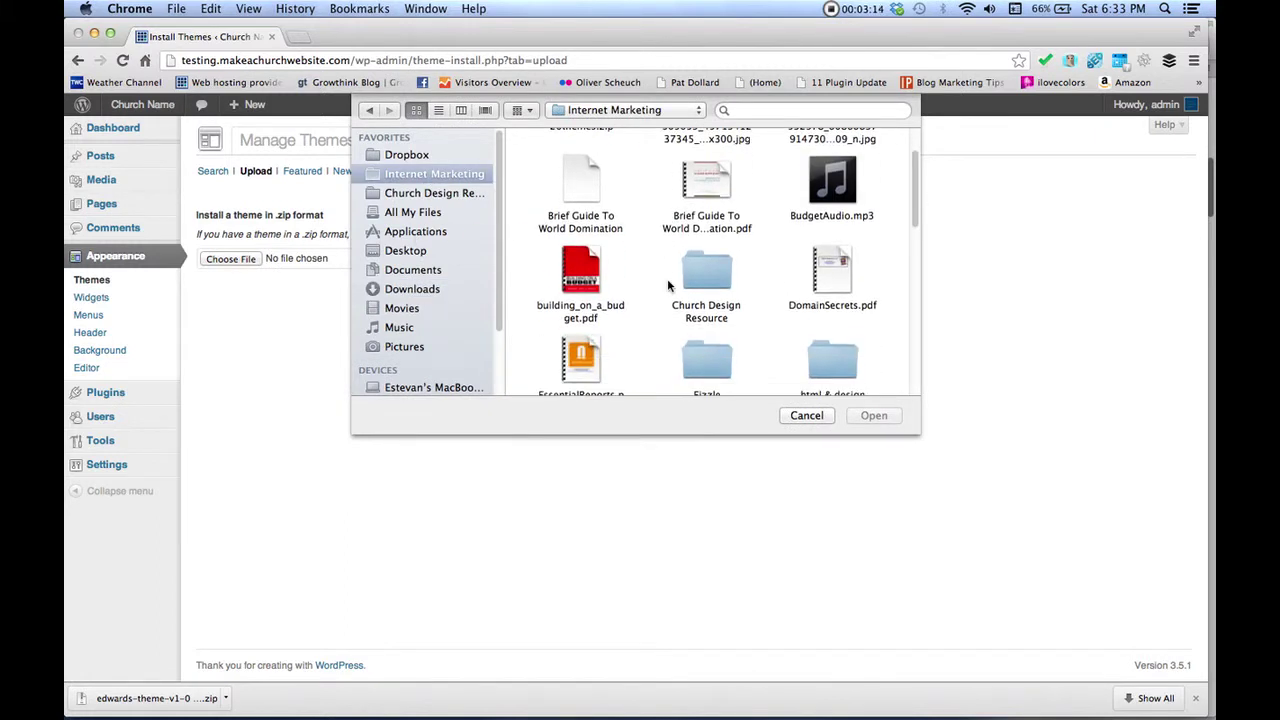
scroll(660, 288, "down", 5)
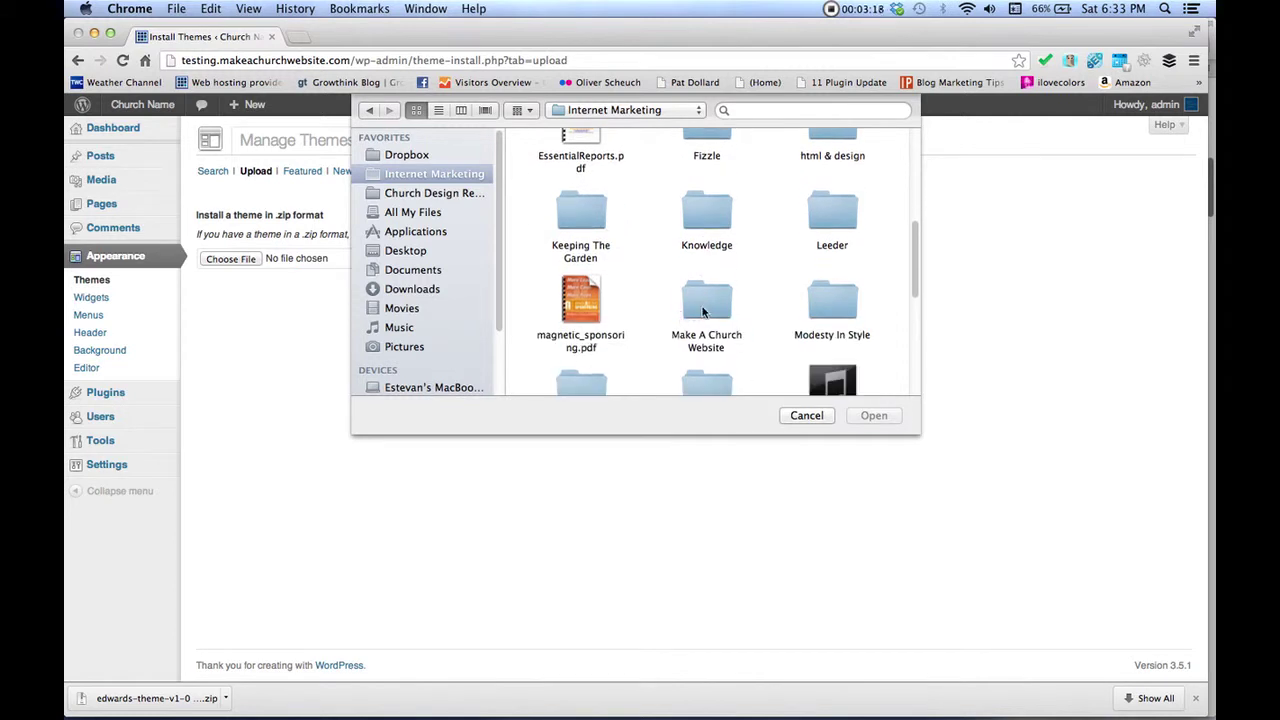
double_click(701, 308)
scroll(669, 309, "down", 2)
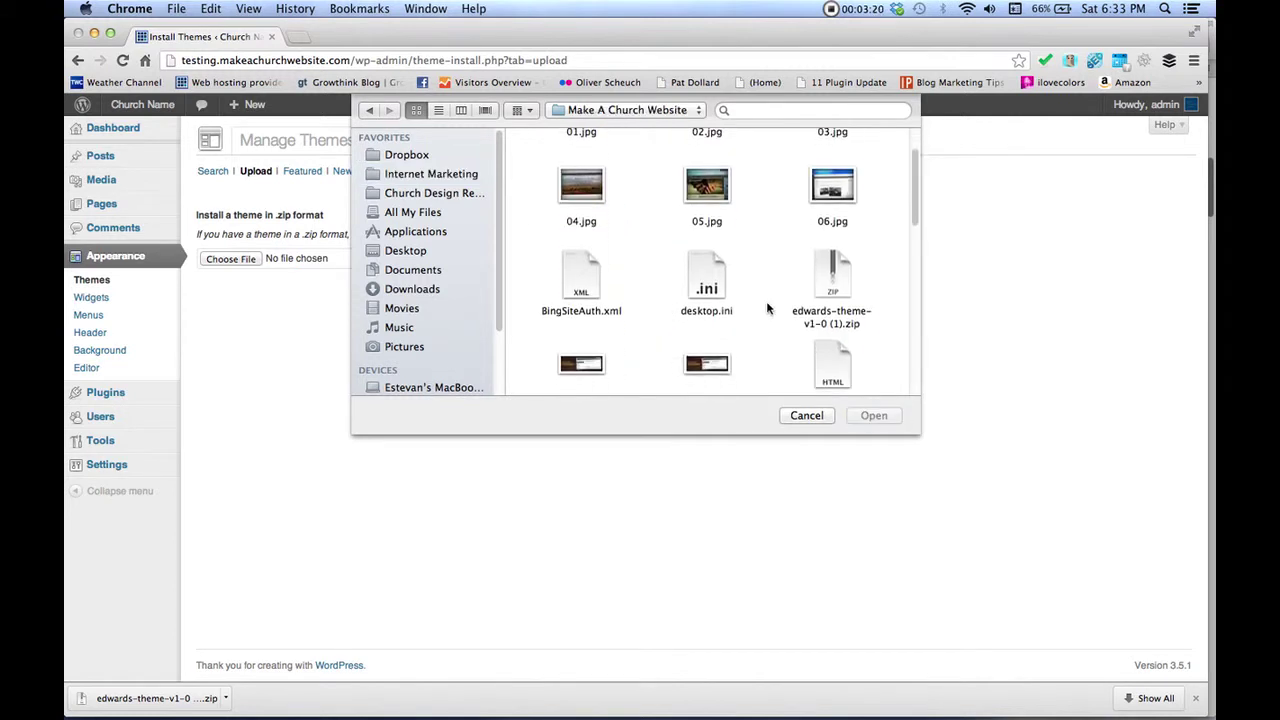
left_click(828, 288)
left_click(873, 415)
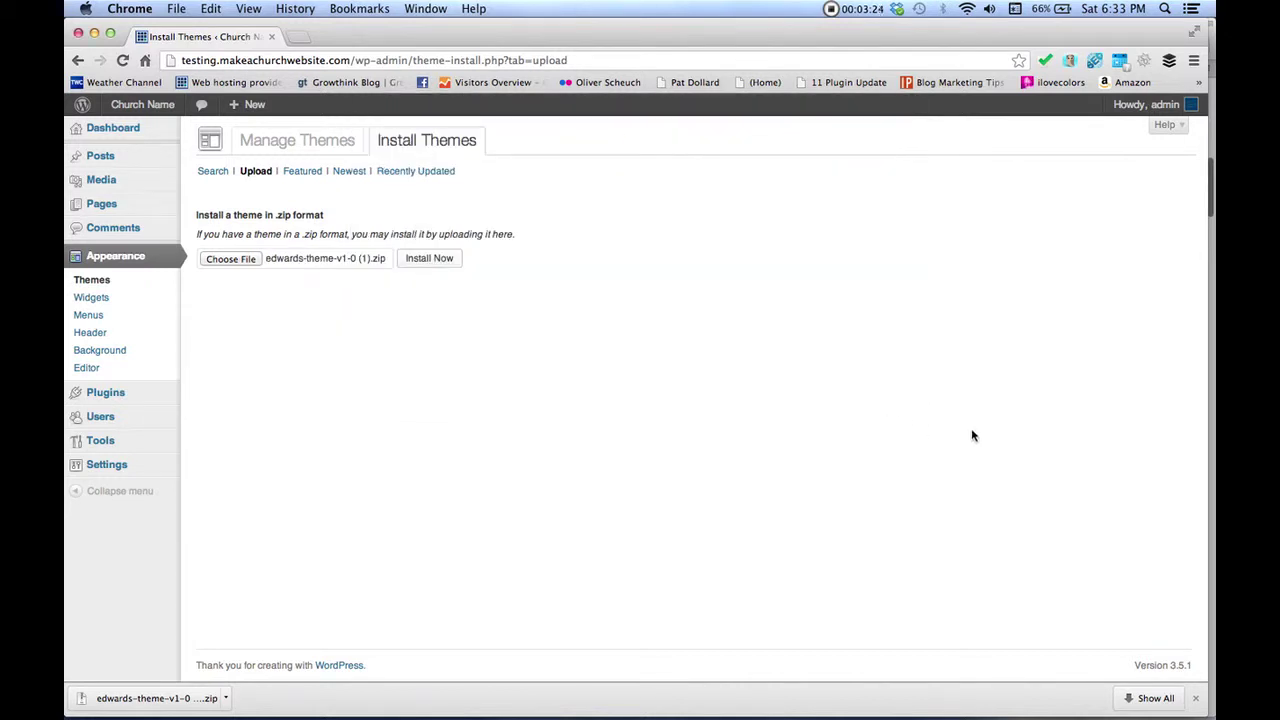
Step: Install the Edwards theme zip and activate it as the current theme
left_click(421, 266)
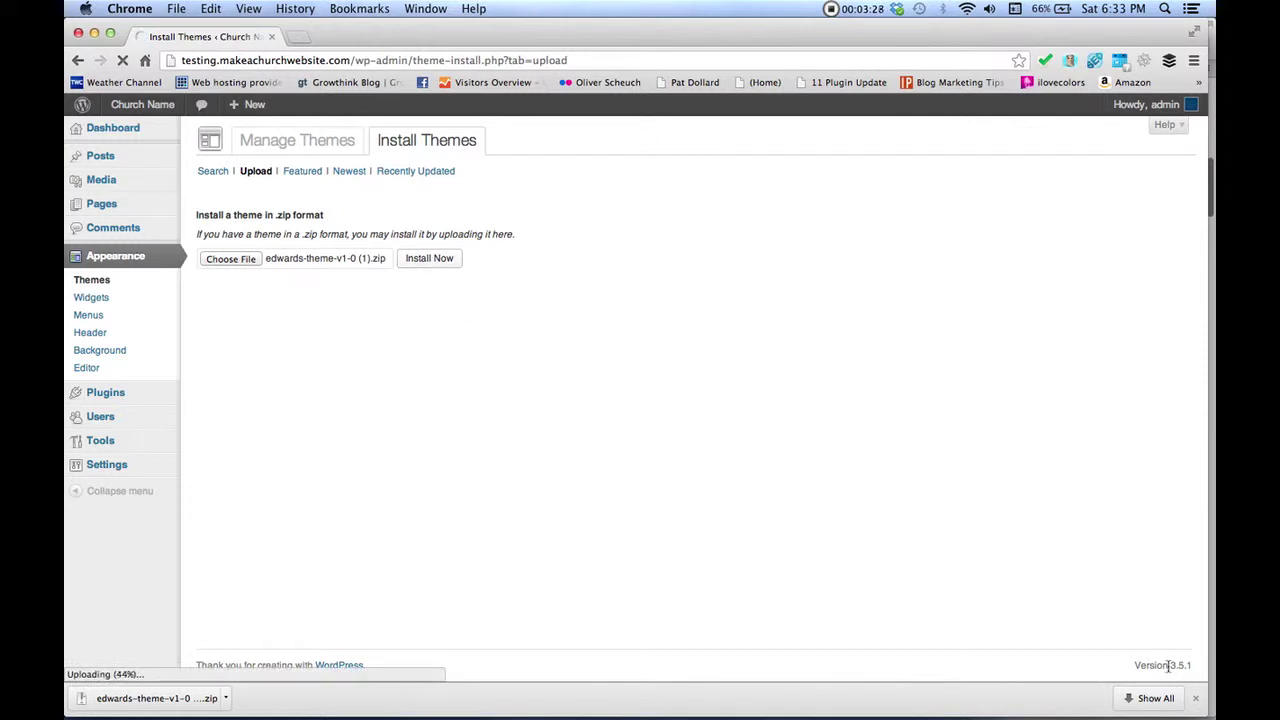
left_click(1195, 698)
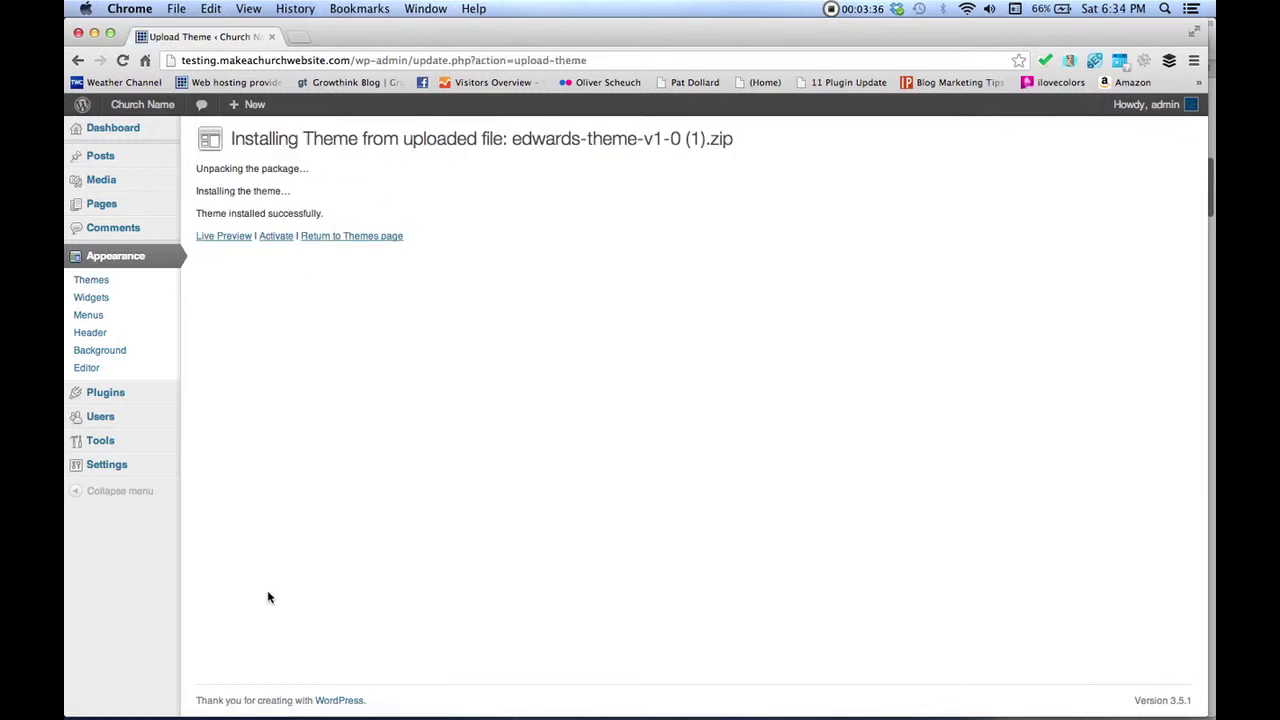
left_click(275, 240)
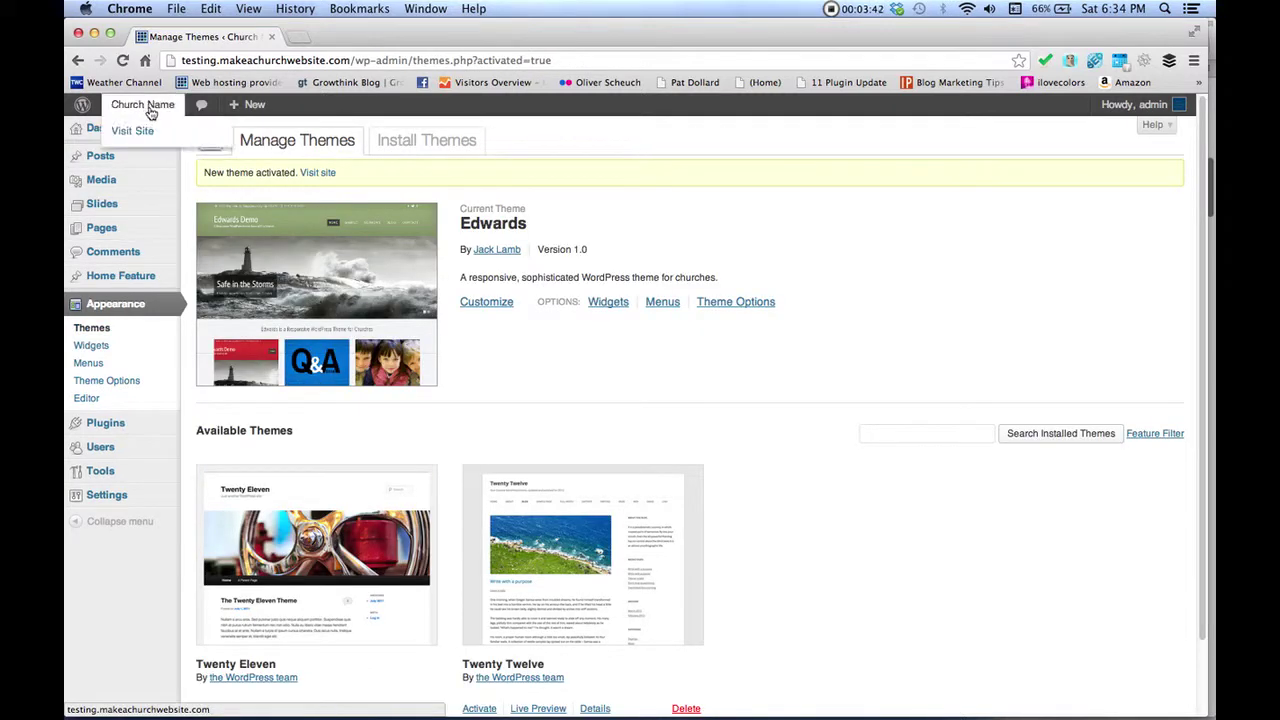
Step: View the Edwards-styled live site in a new tab, returning to Manage Themes
right_click(155, 111)
left_click(175, 120)
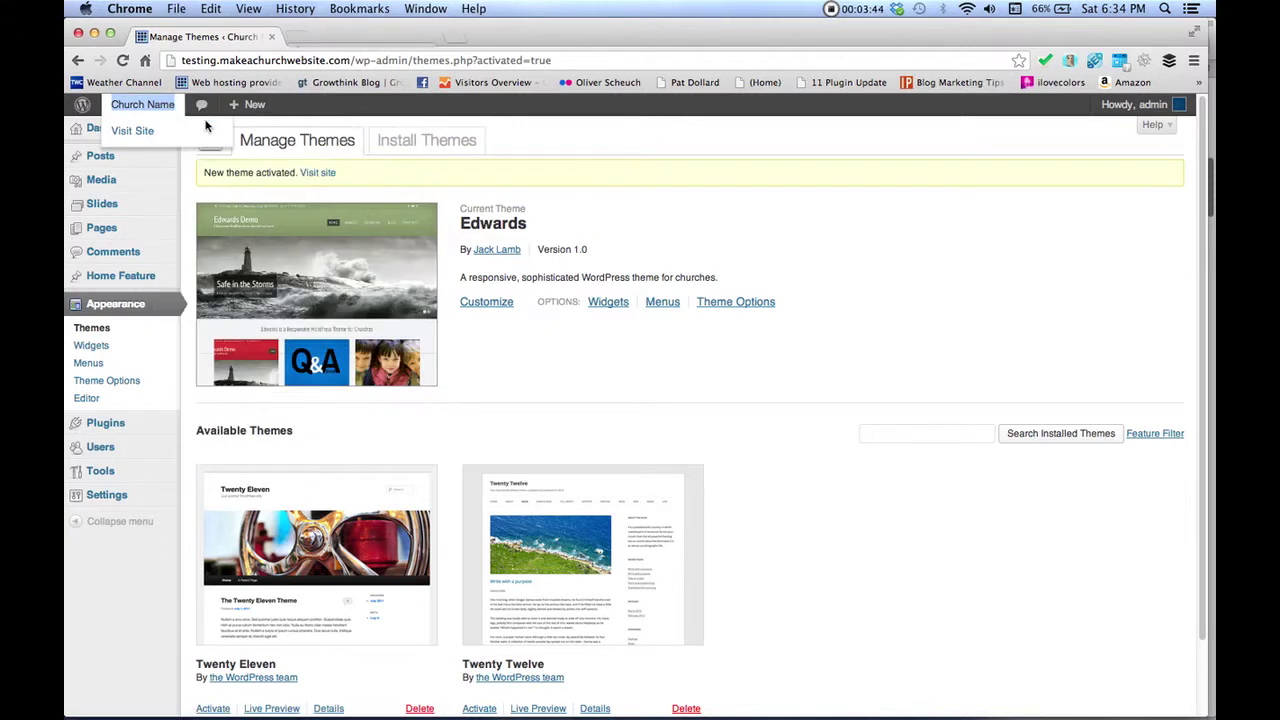
left_click(350, 40)
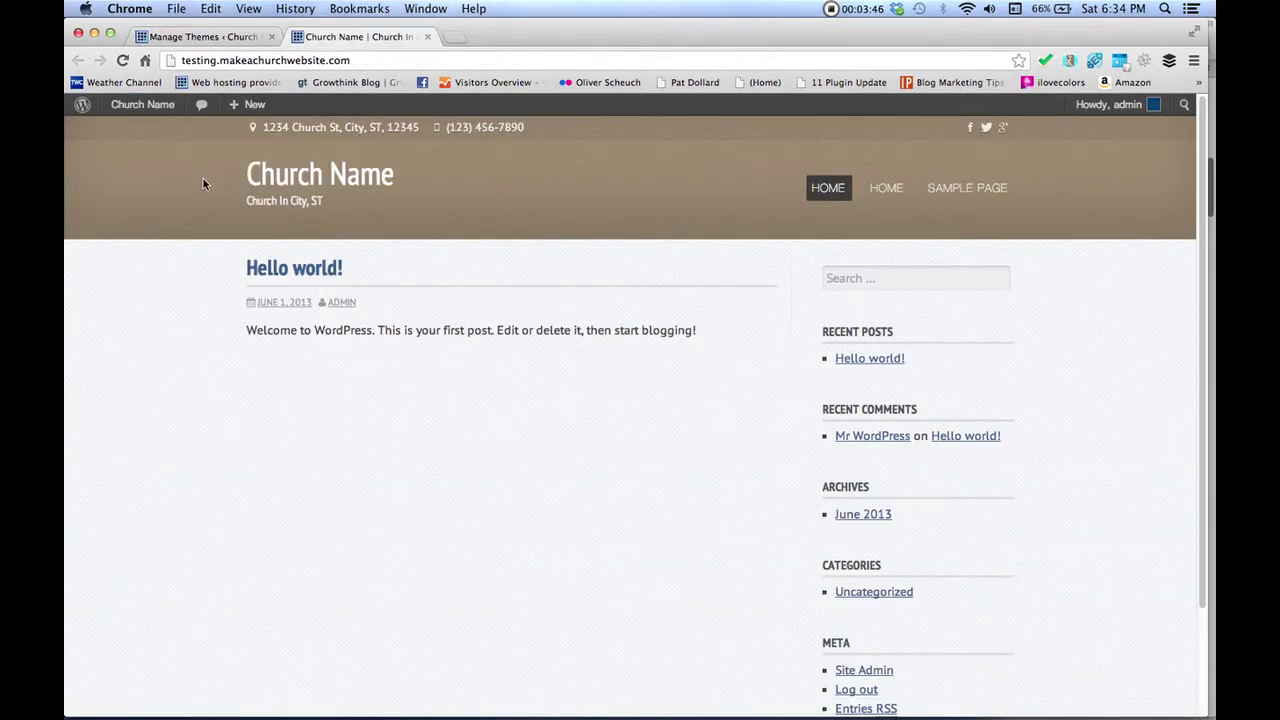
scroll(326, 331, "down", 3)
scroll(325, 330, "up", 3)
left_click(245, 36)
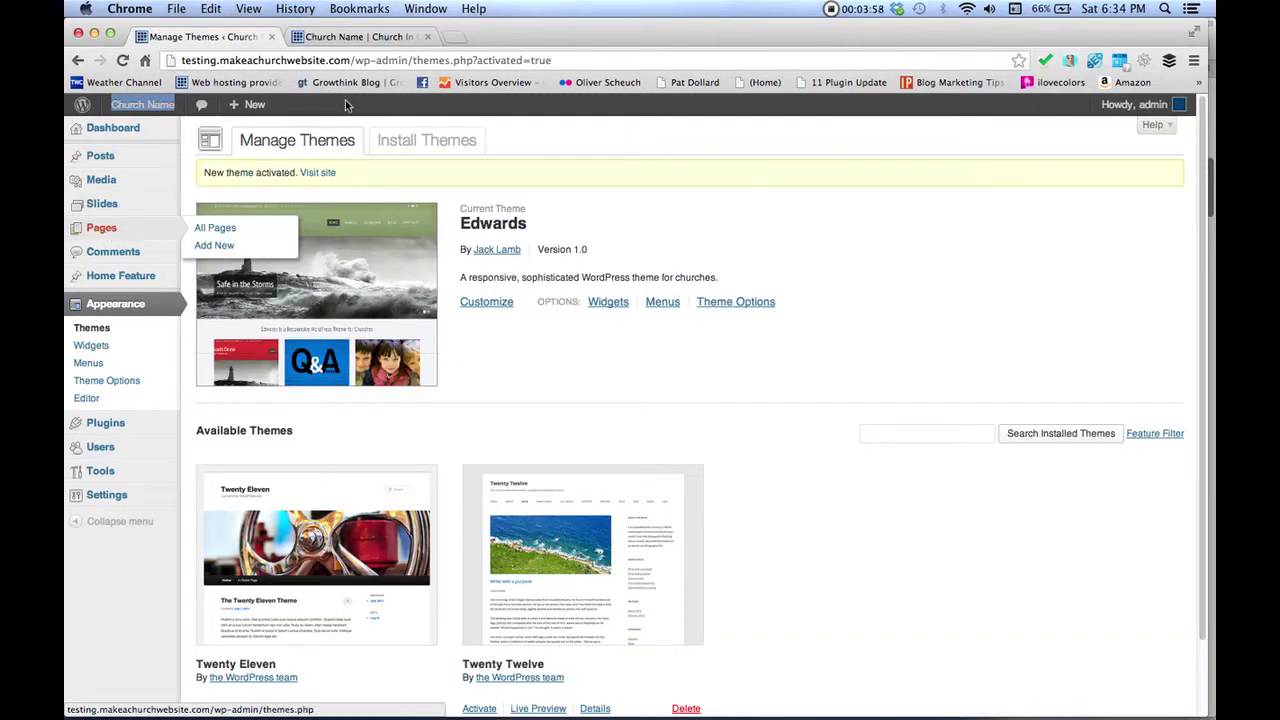
left_click(326, 38)
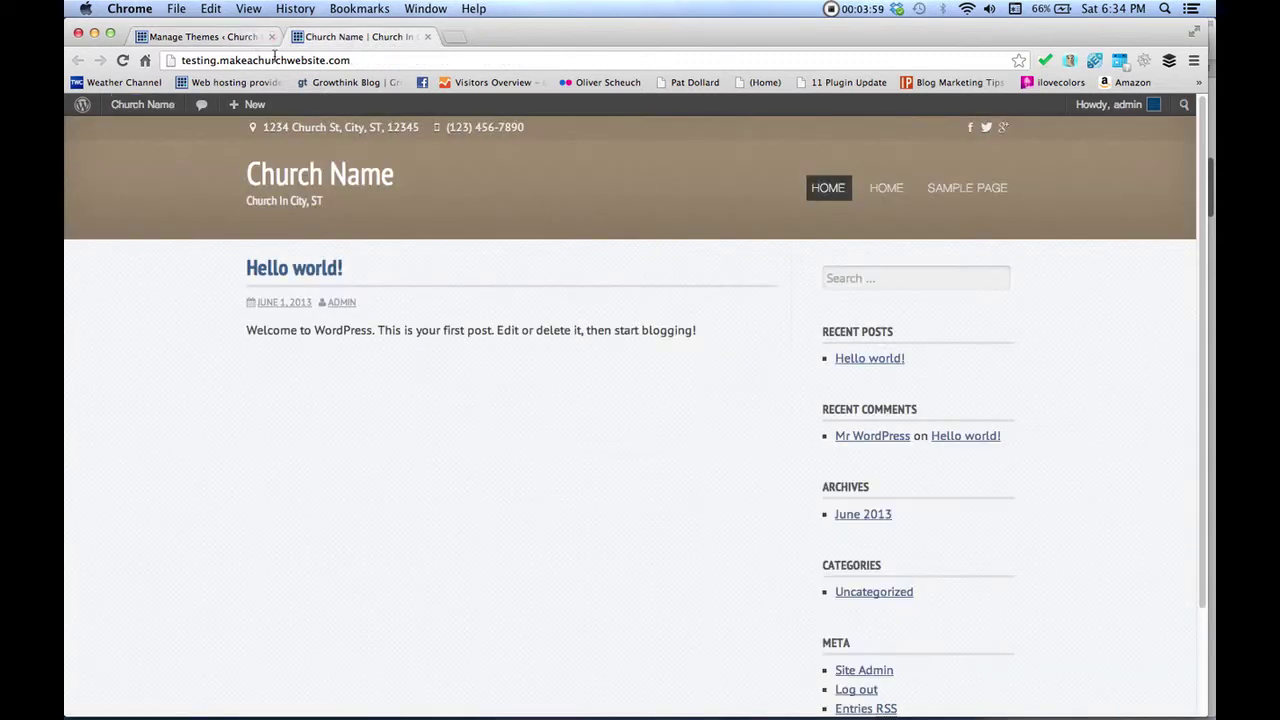
left_click(200, 37)
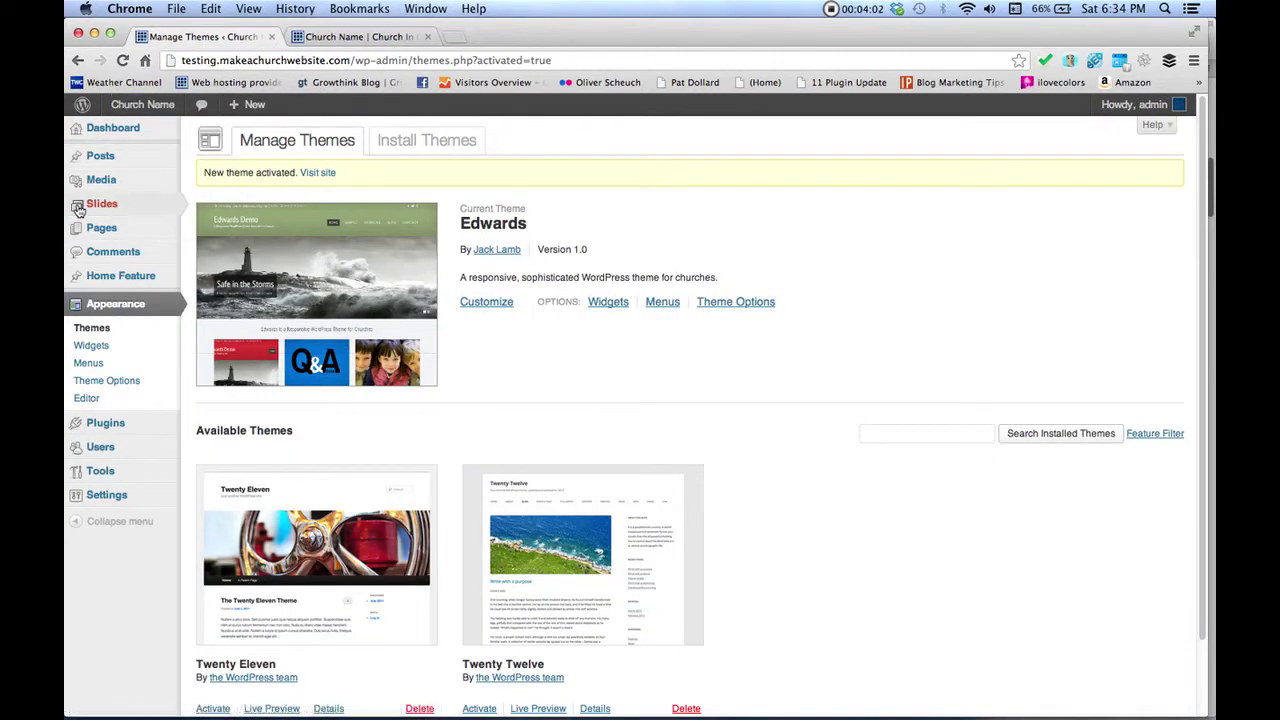
Step: Move the existing Home page to the trash from the Pages list
left_click(103, 230)
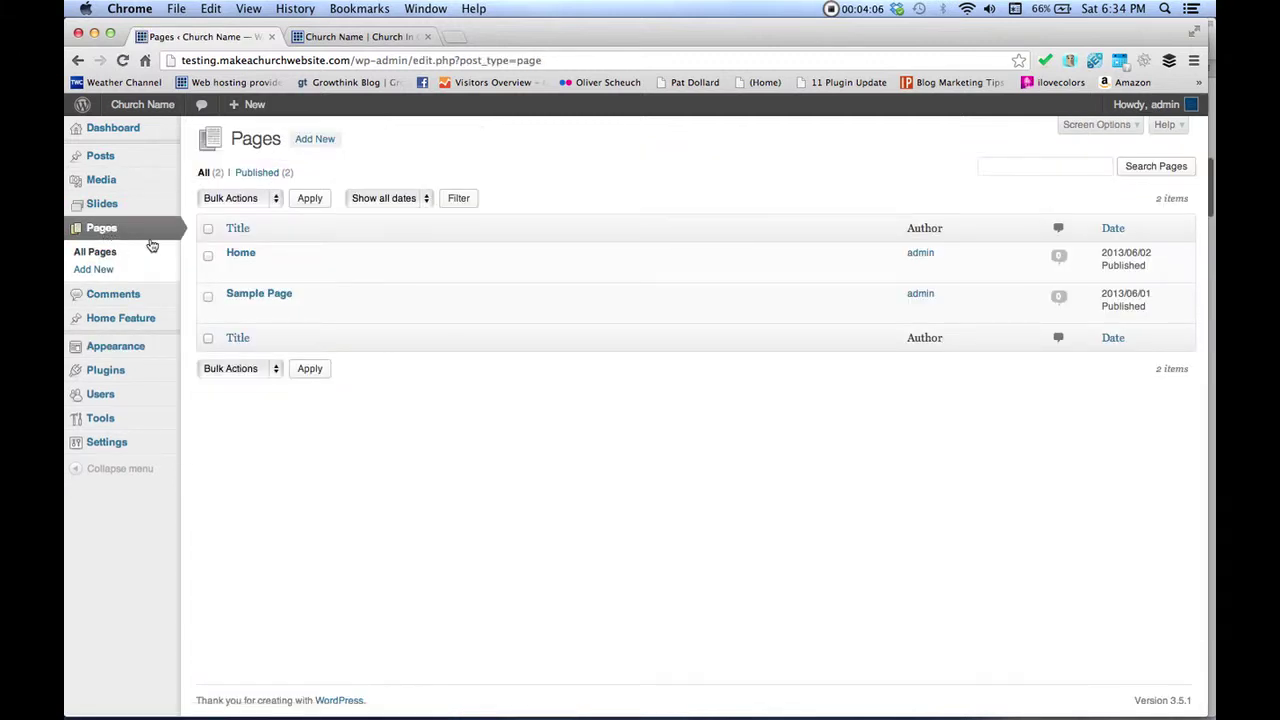
mouse_move(223, 261)
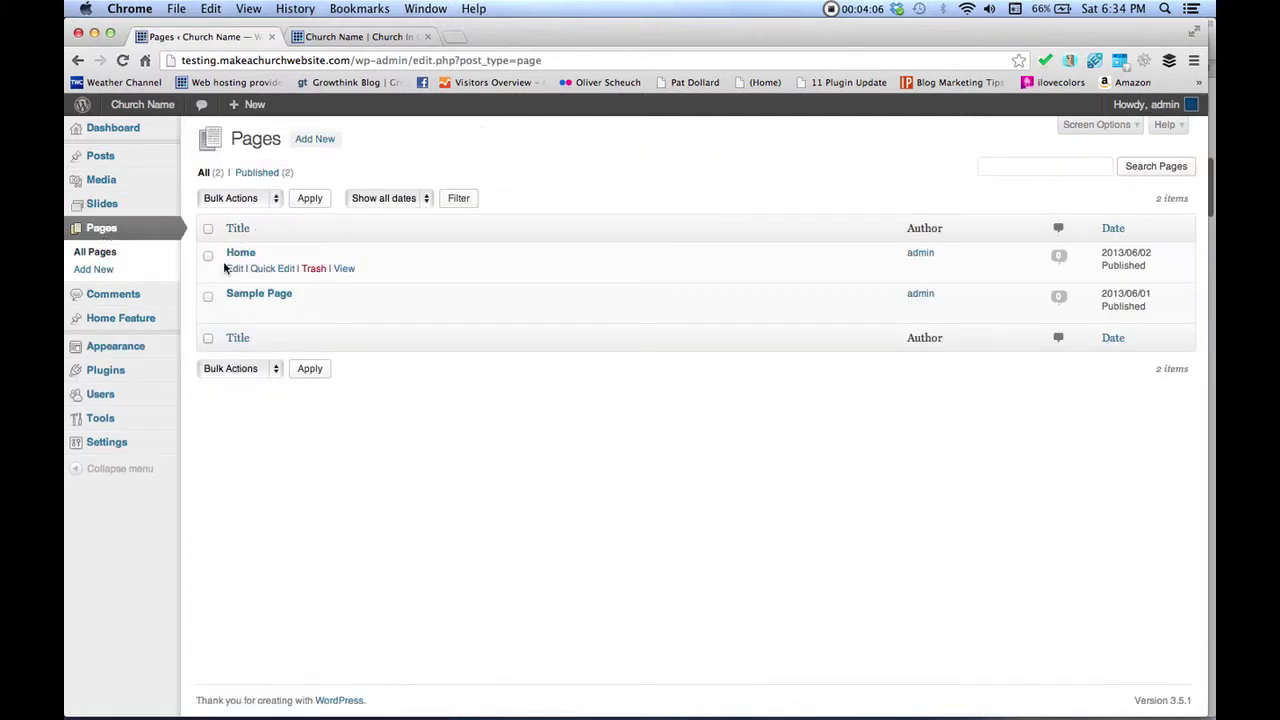
left_click(315, 271)
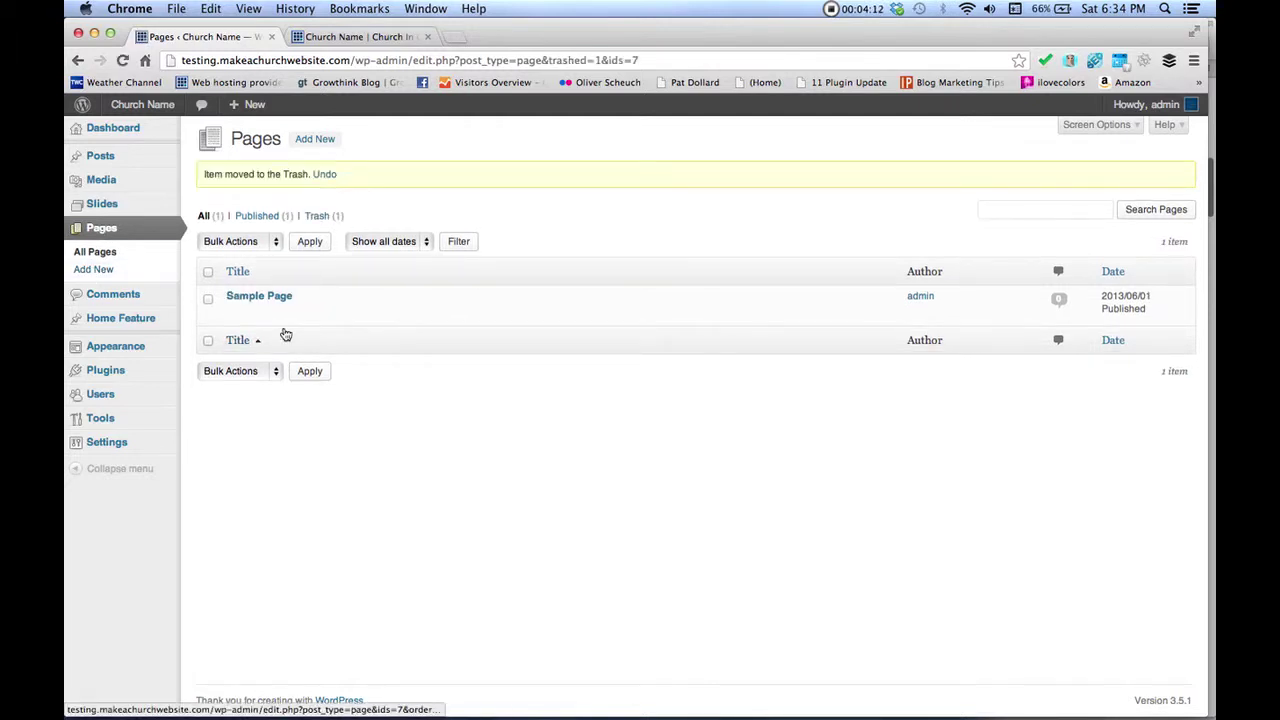
Step: Create a new page titled 'Home' with the Home template and publish it
left_click(316, 142)
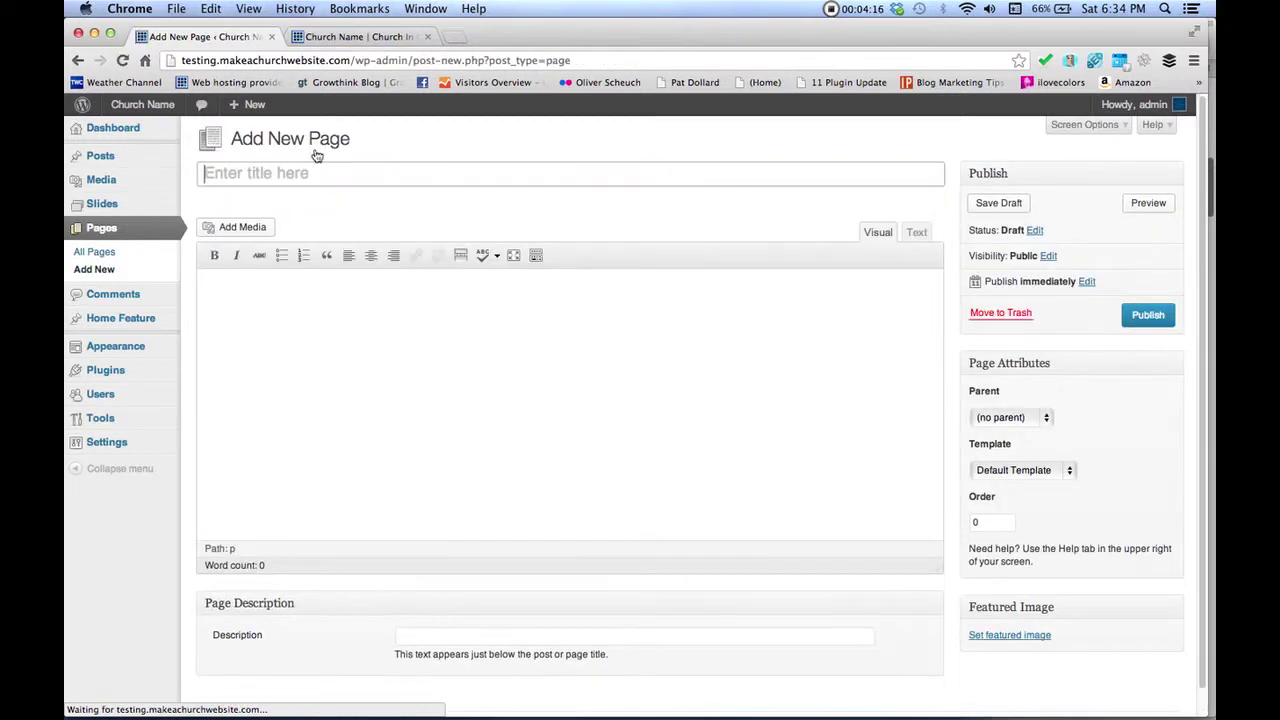
left_click(306, 169)
type("Home")
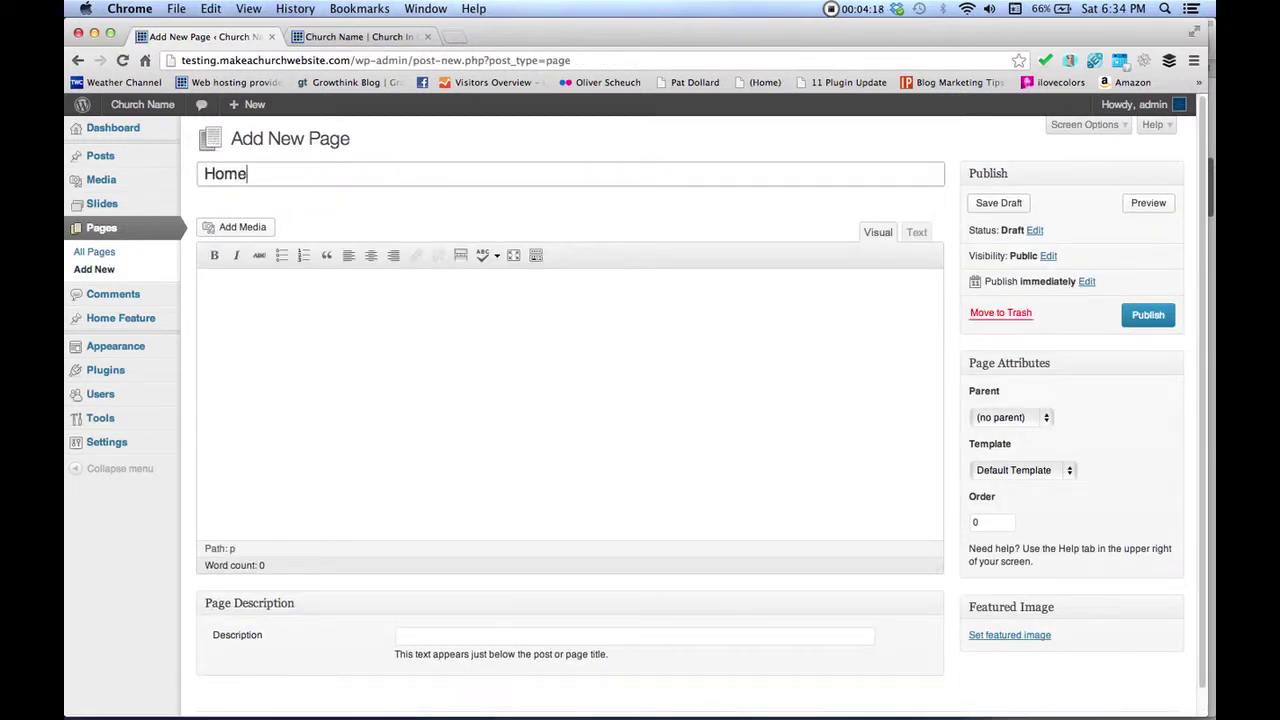
left_click(1047, 477)
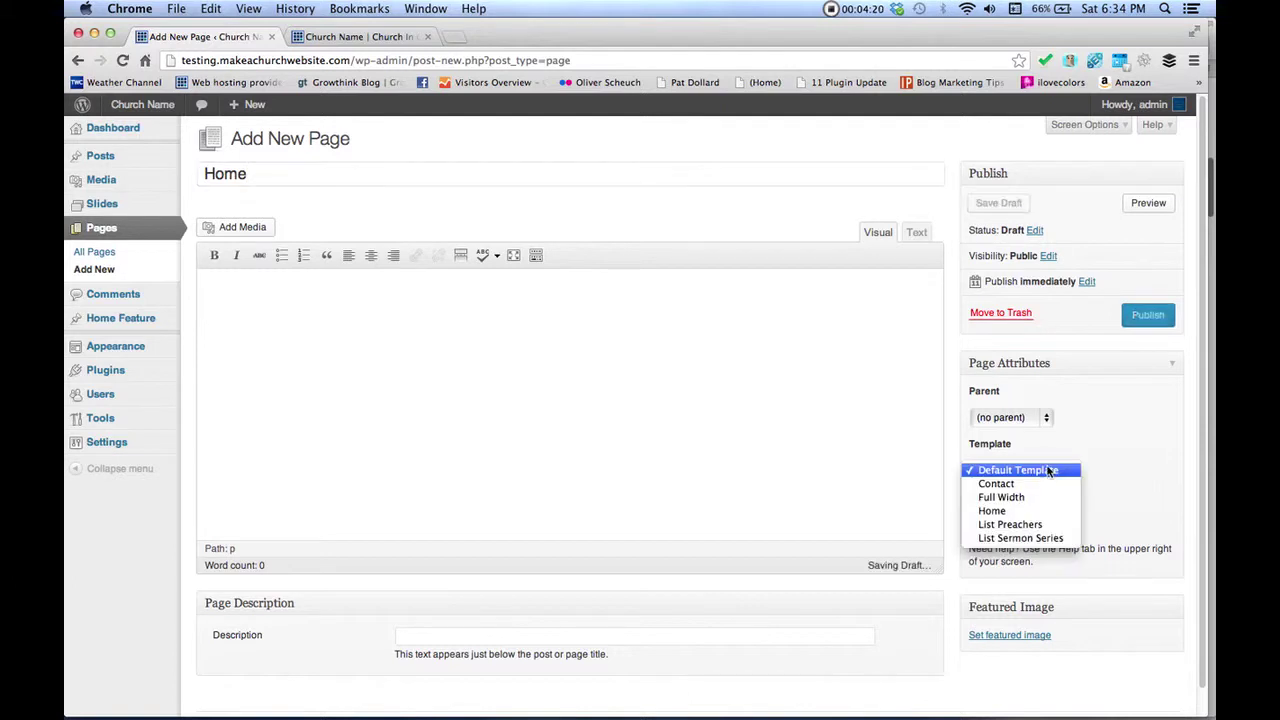
left_click(1004, 512)
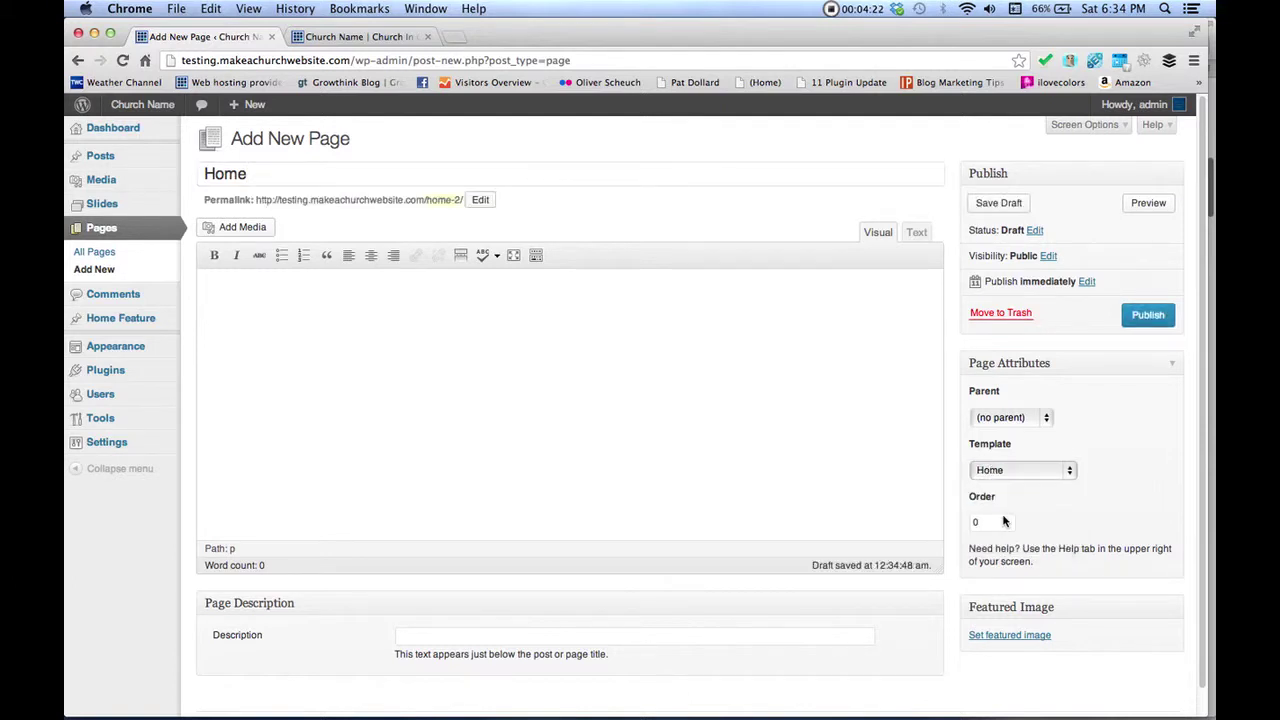
left_click(1148, 316)
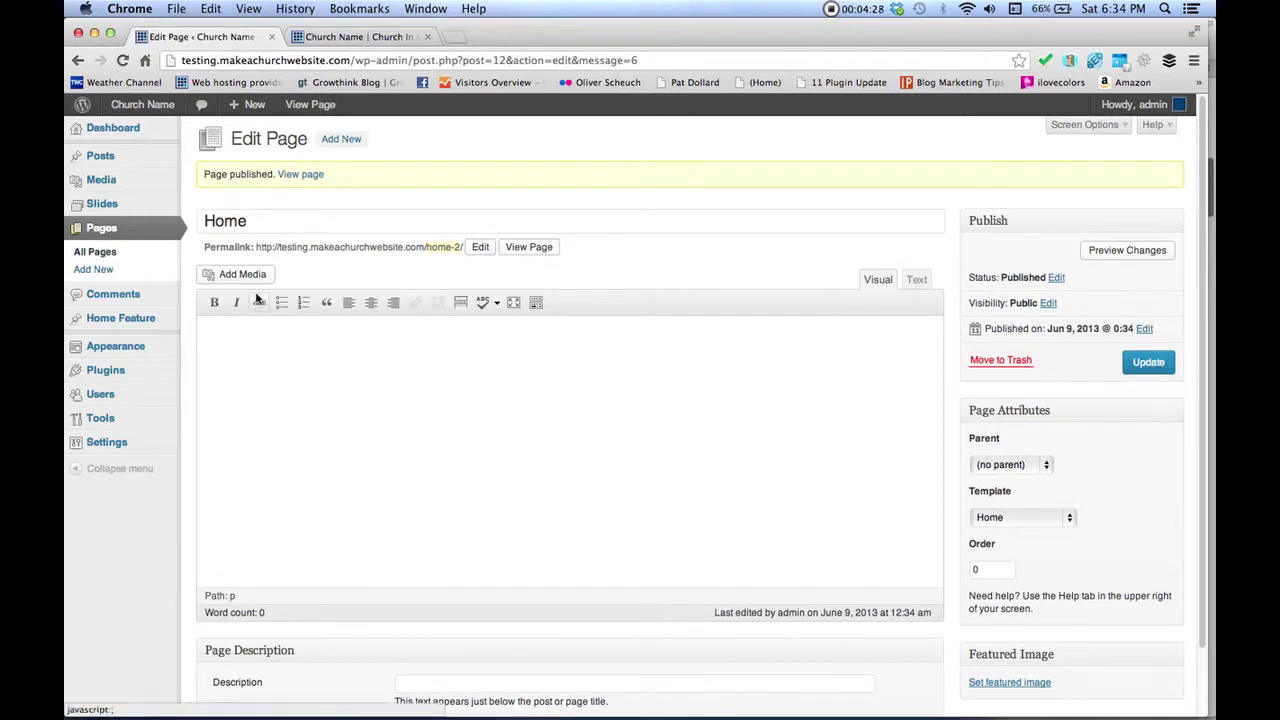
mouse_move(120, 325)
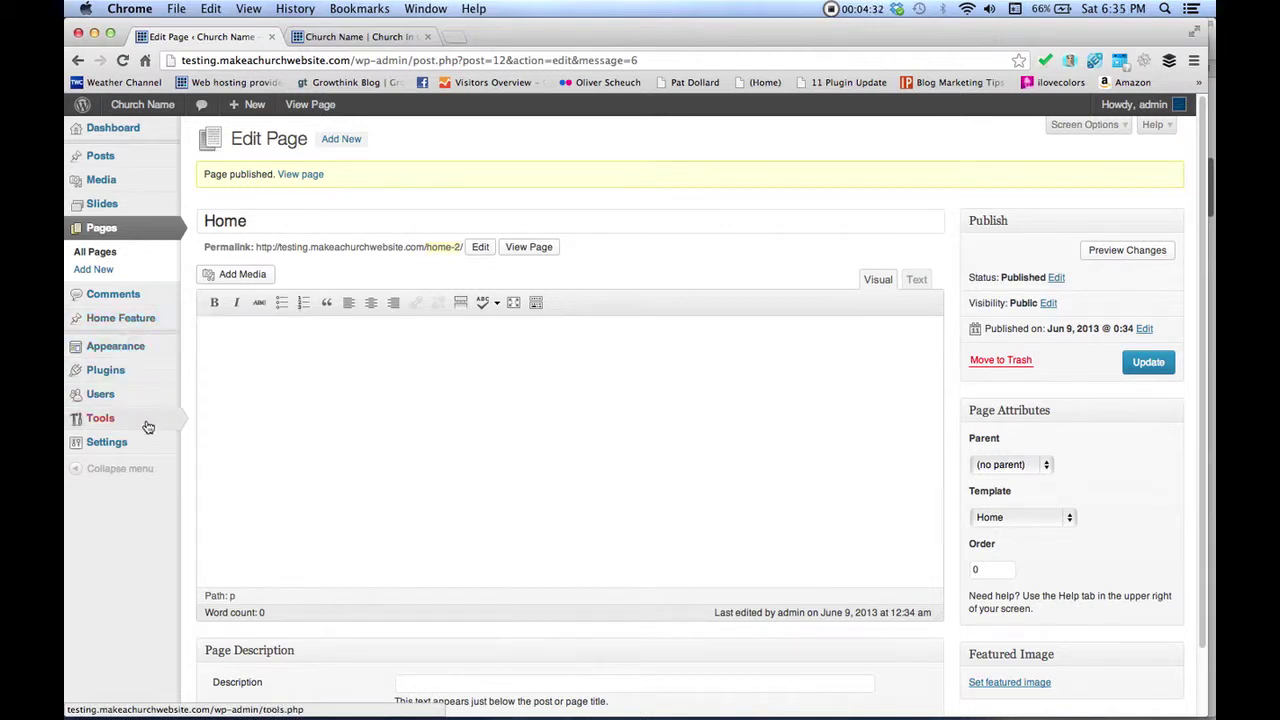
mouse_move(141, 430)
mouse_move(144, 354)
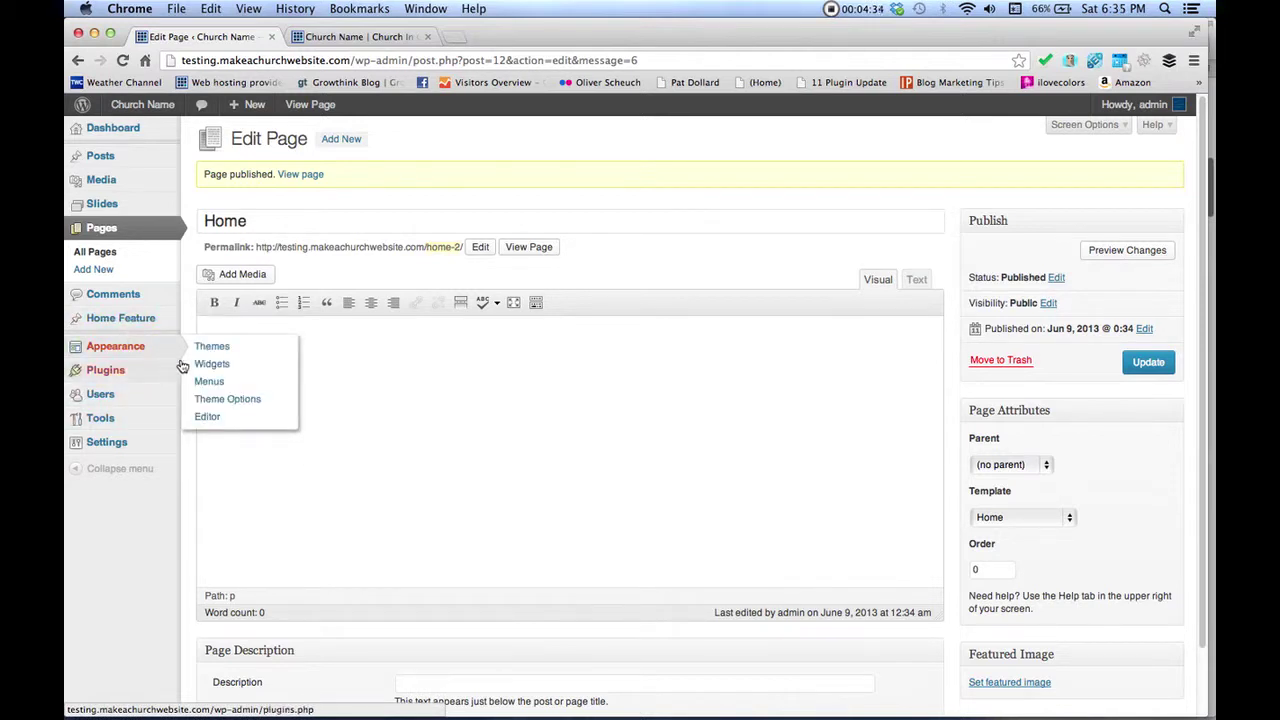
Step: In Theme Options, review the Contacts fields: street address, City/State/ZIP and Twitter
left_click(233, 403)
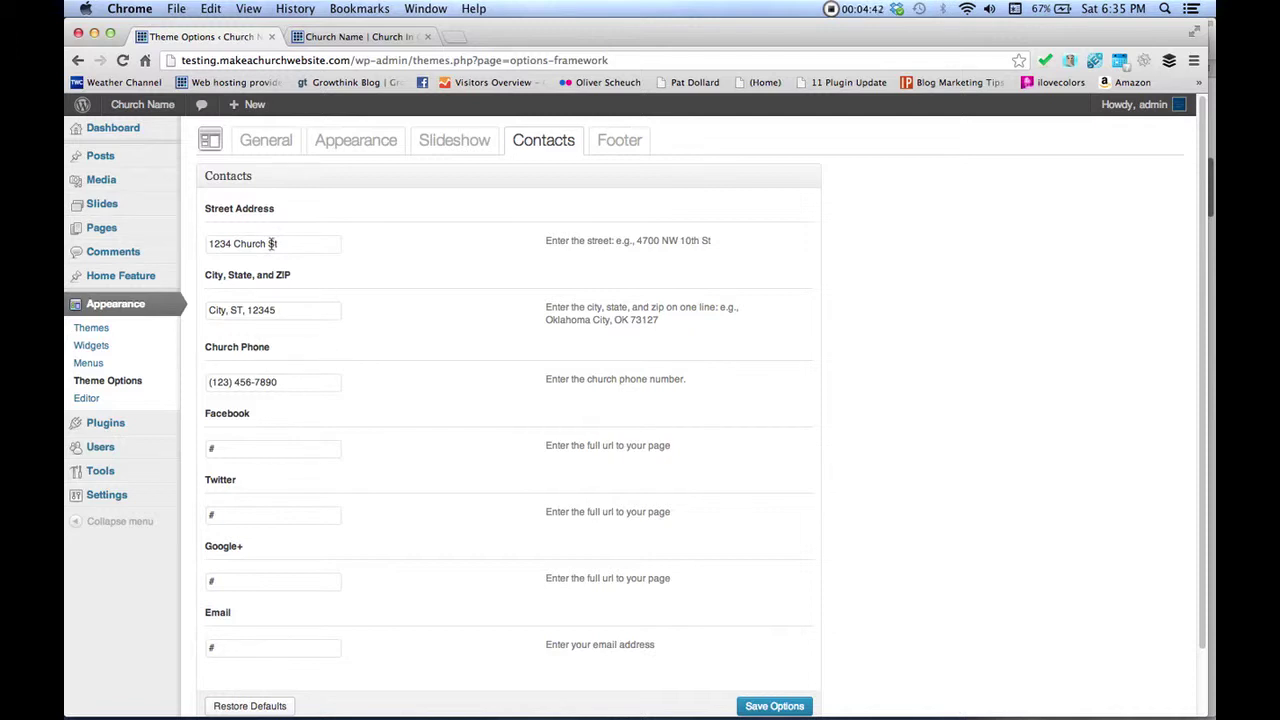
left_click_drag(291, 247, 200, 245)
left_click(296, 312)
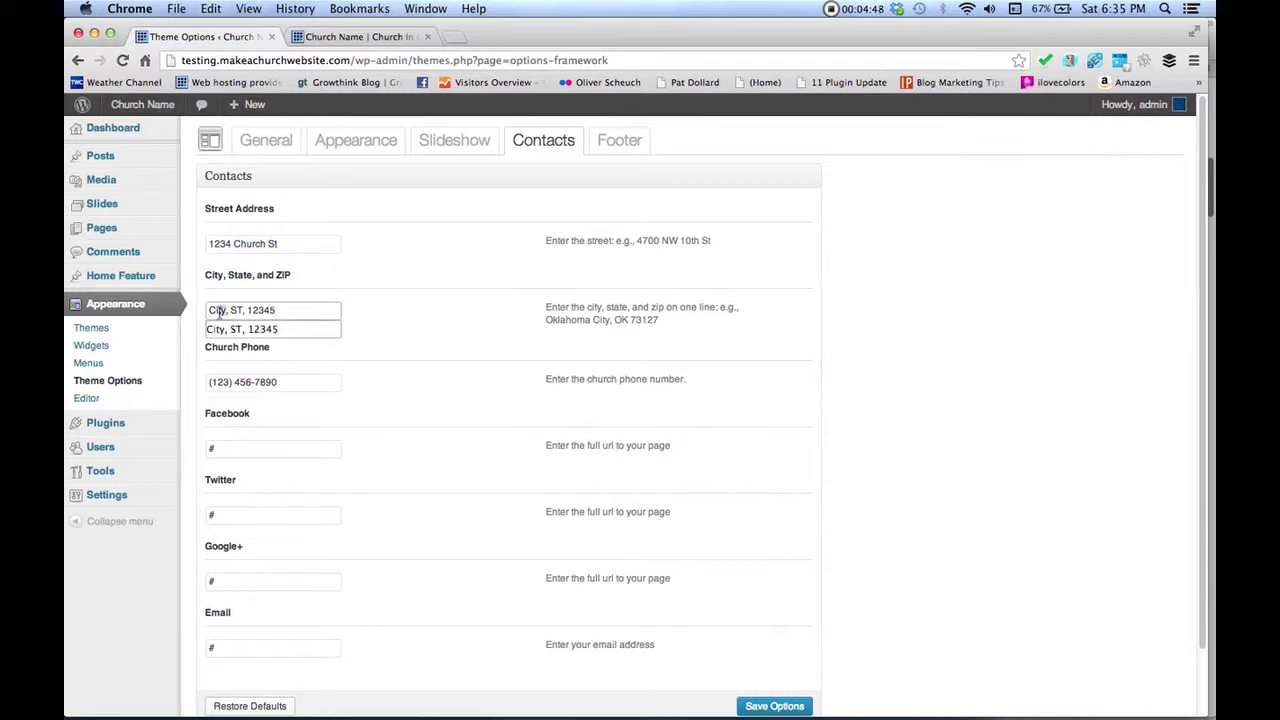
double_click(222, 312)
double_click(253, 310)
left_click_drag(283, 381, 197, 376)
scroll(232, 385, "down", 1)
scroll(232, 385, "down", 1)
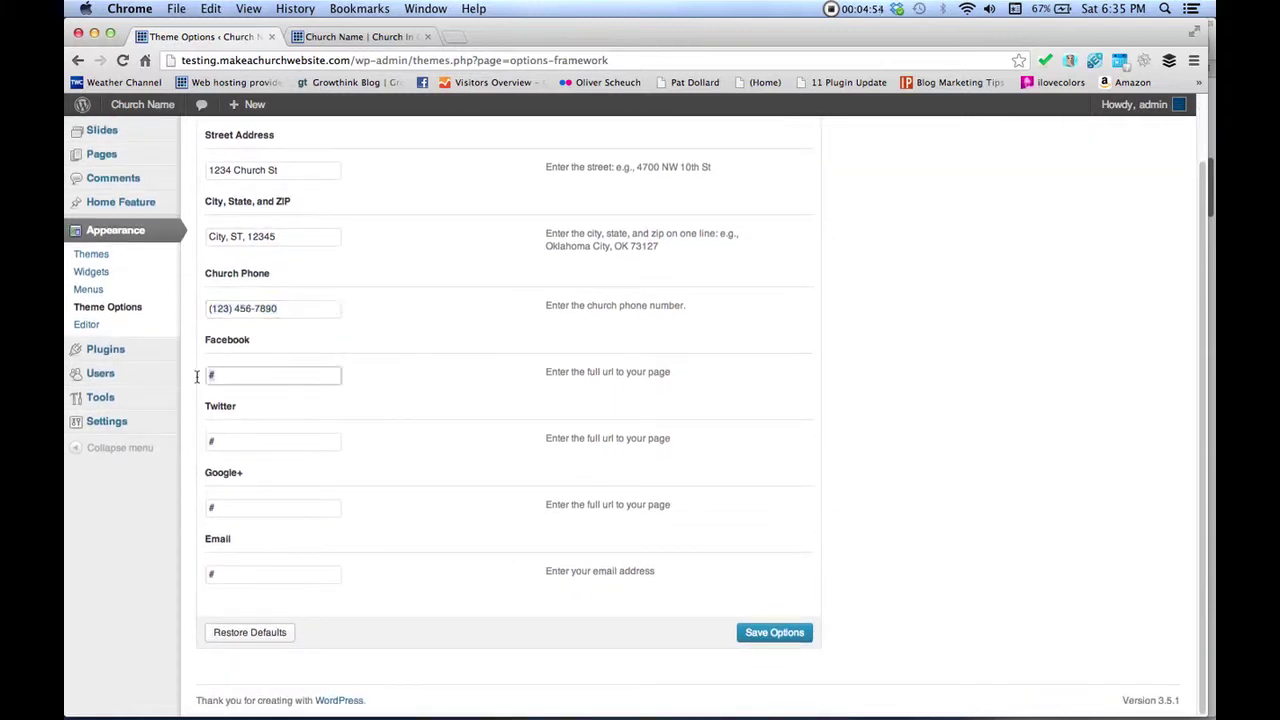
left_click_drag(228, 441, 183, 441)
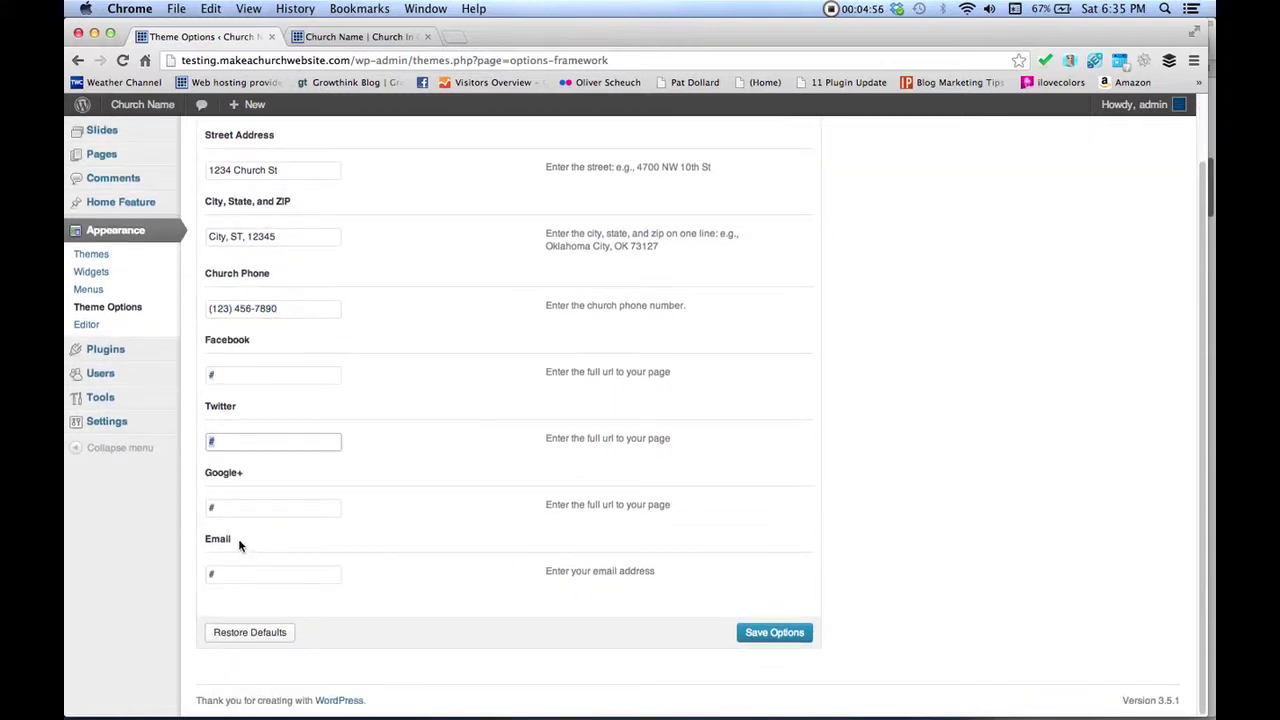
scroll(266, 525, "up", 2)
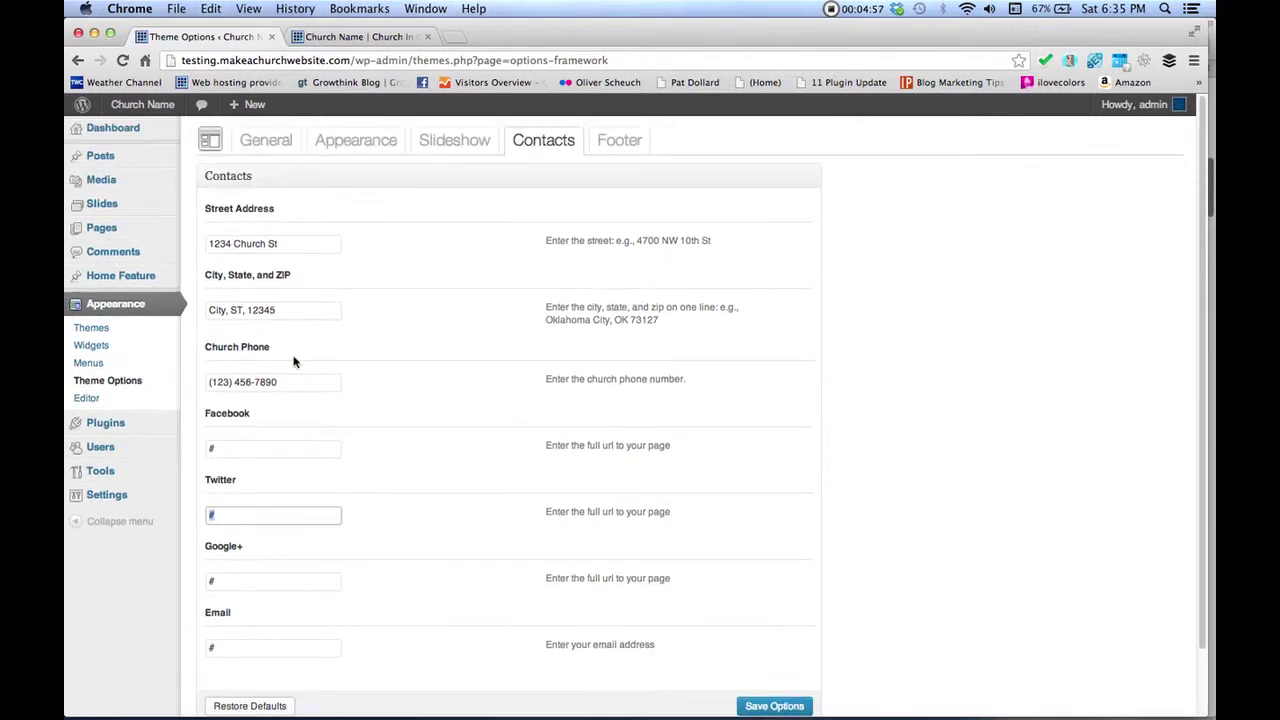
Step: Switch to General settings to view the sample home message and 3 home features
left_click(268, 150)
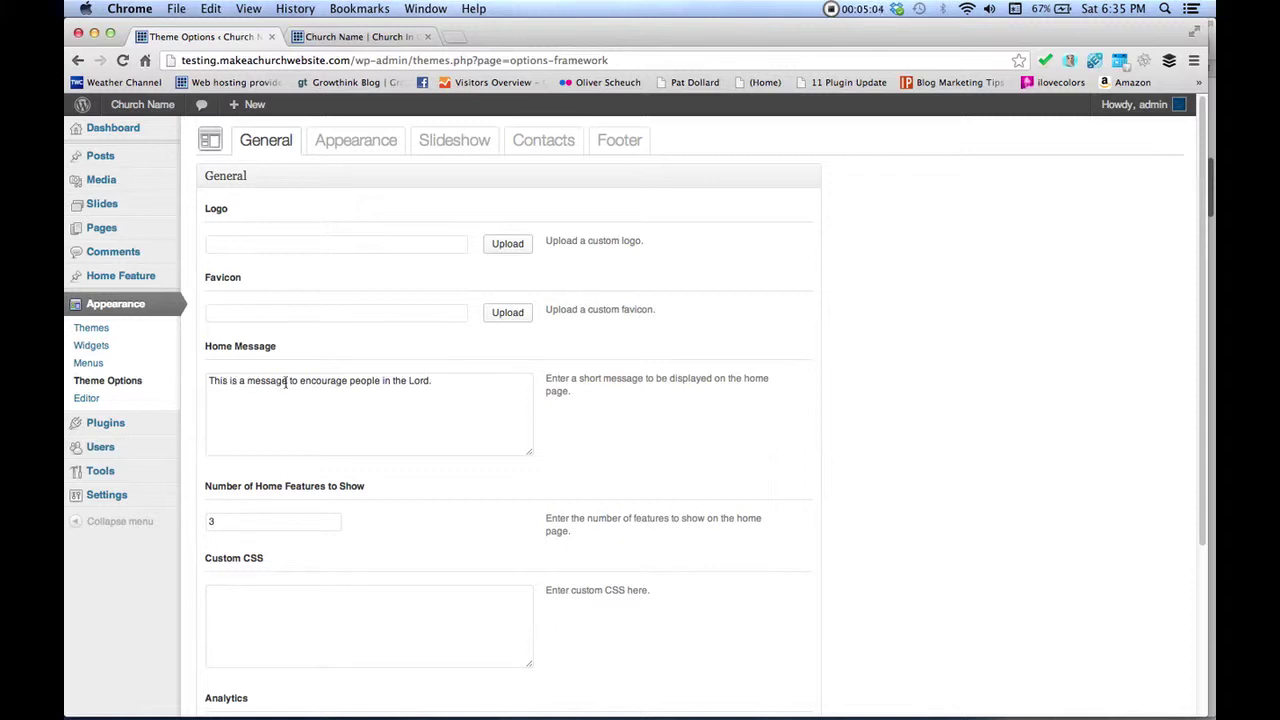
scroll(203, 483, "down", 4)
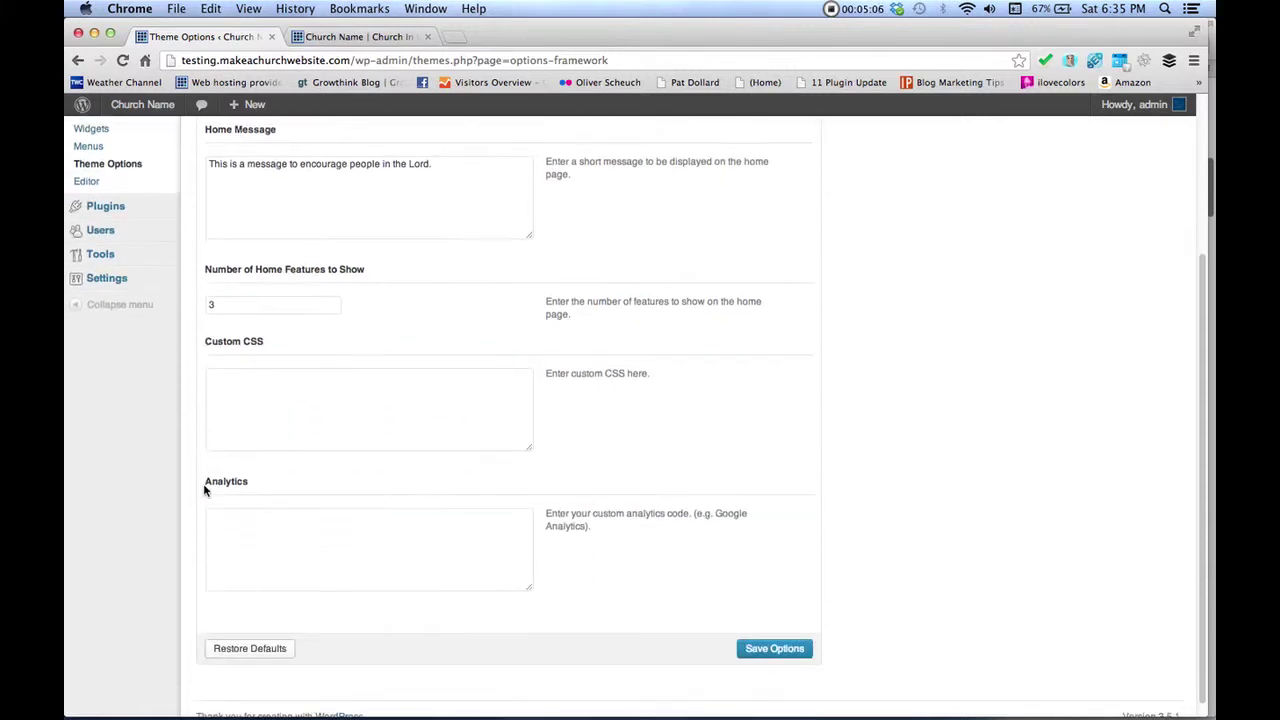
scroll(203, 483, "up", 3)
scroll(203, 487, "up", 1)
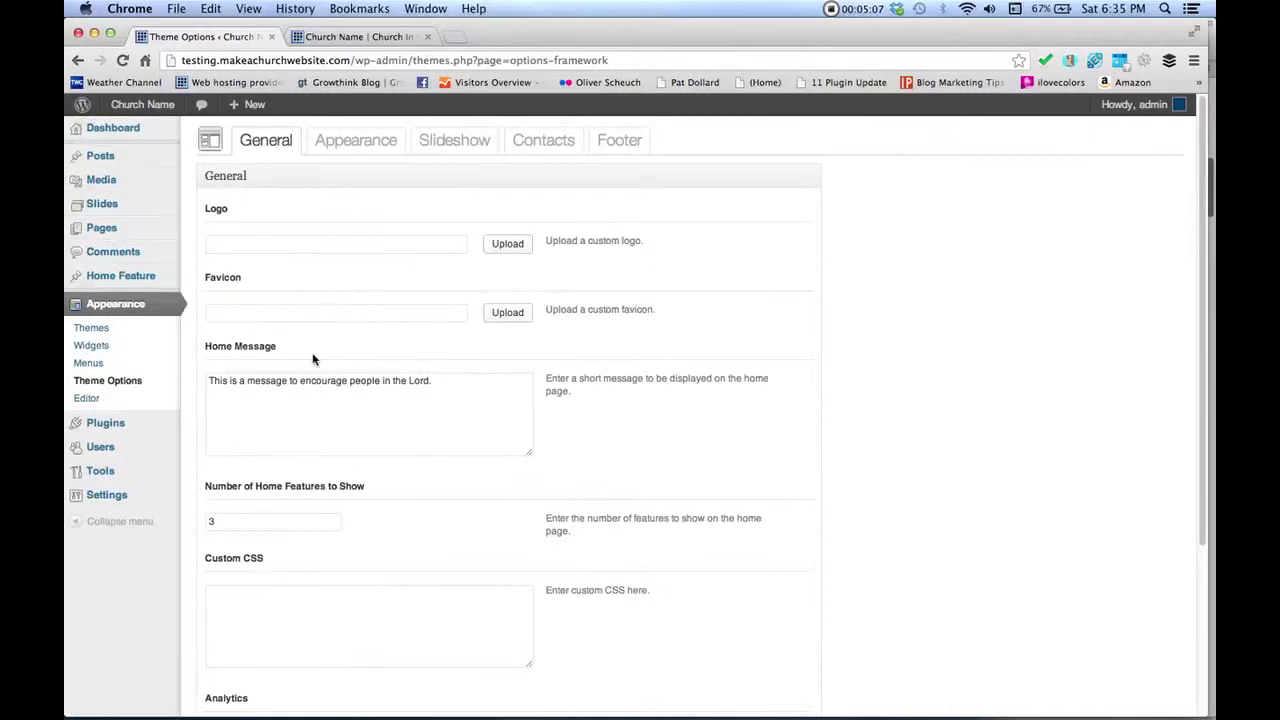
Step: In the Appearance tab, change the header colour to grey-green #6a9188
left_click(332, 145)
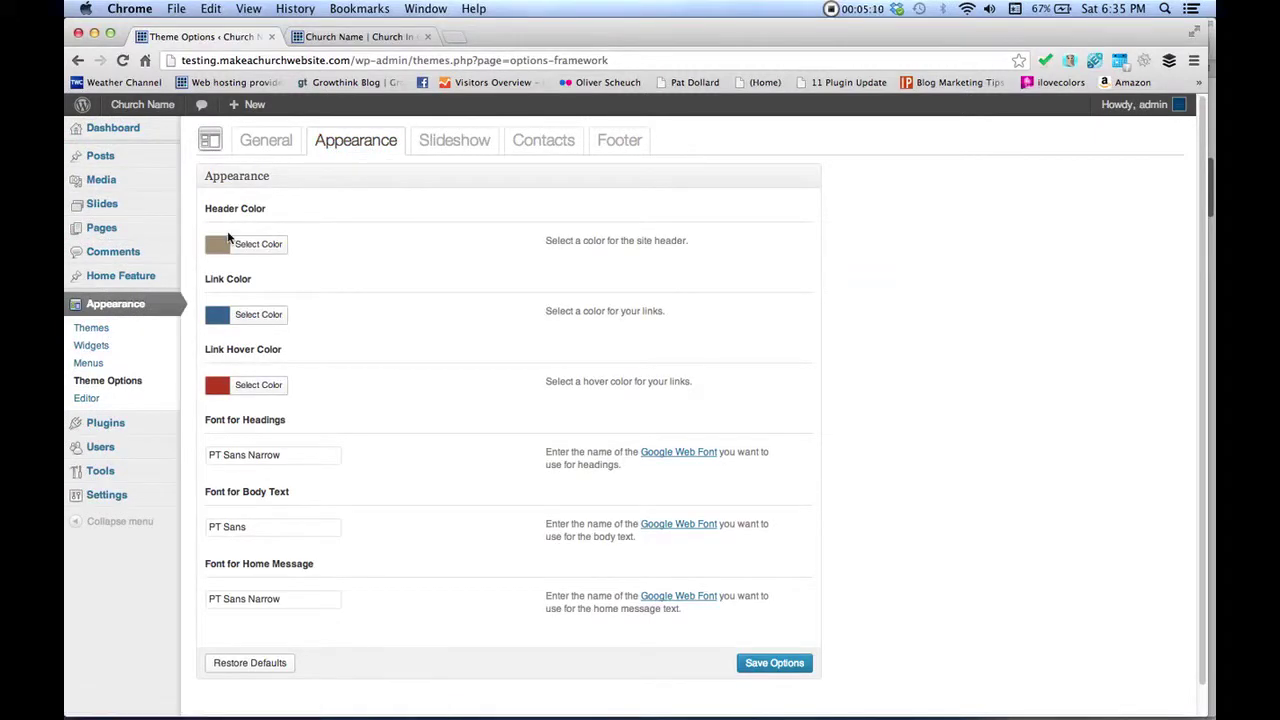
left_click(249, 247)
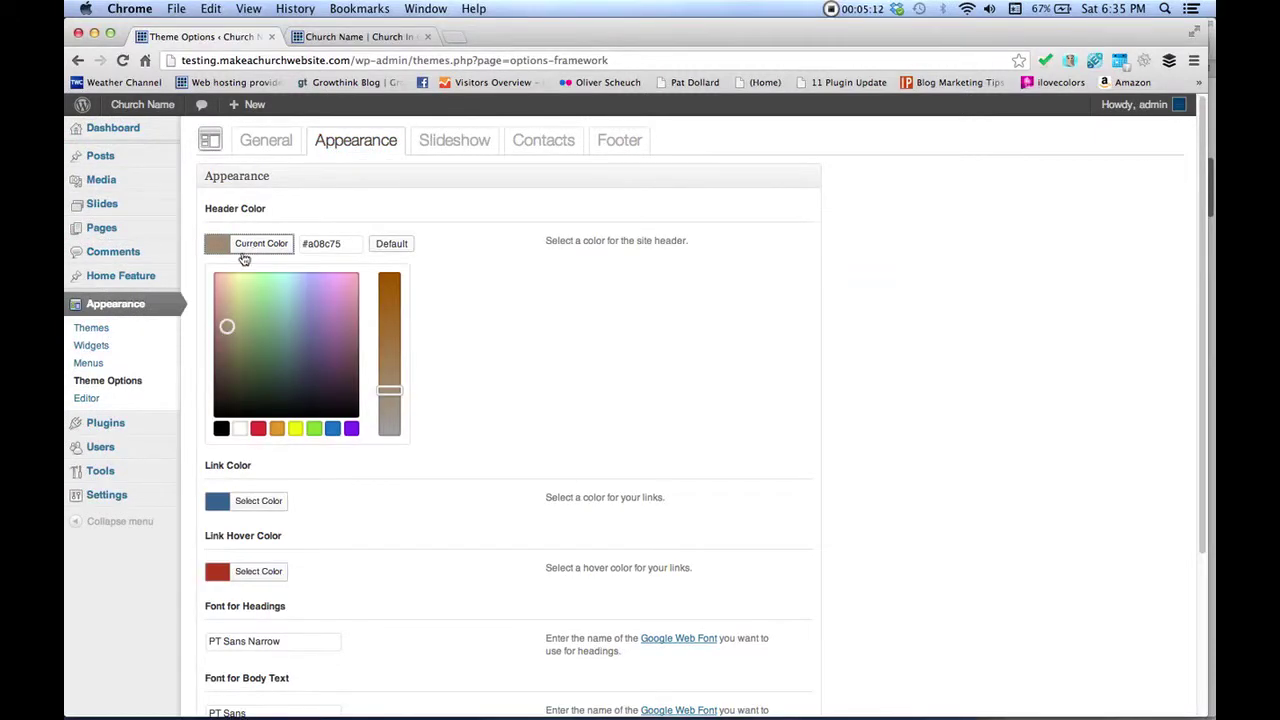
left_click(253, 322)
left_click(269, 326)
left_click_drag(269, 326, 281, 335)
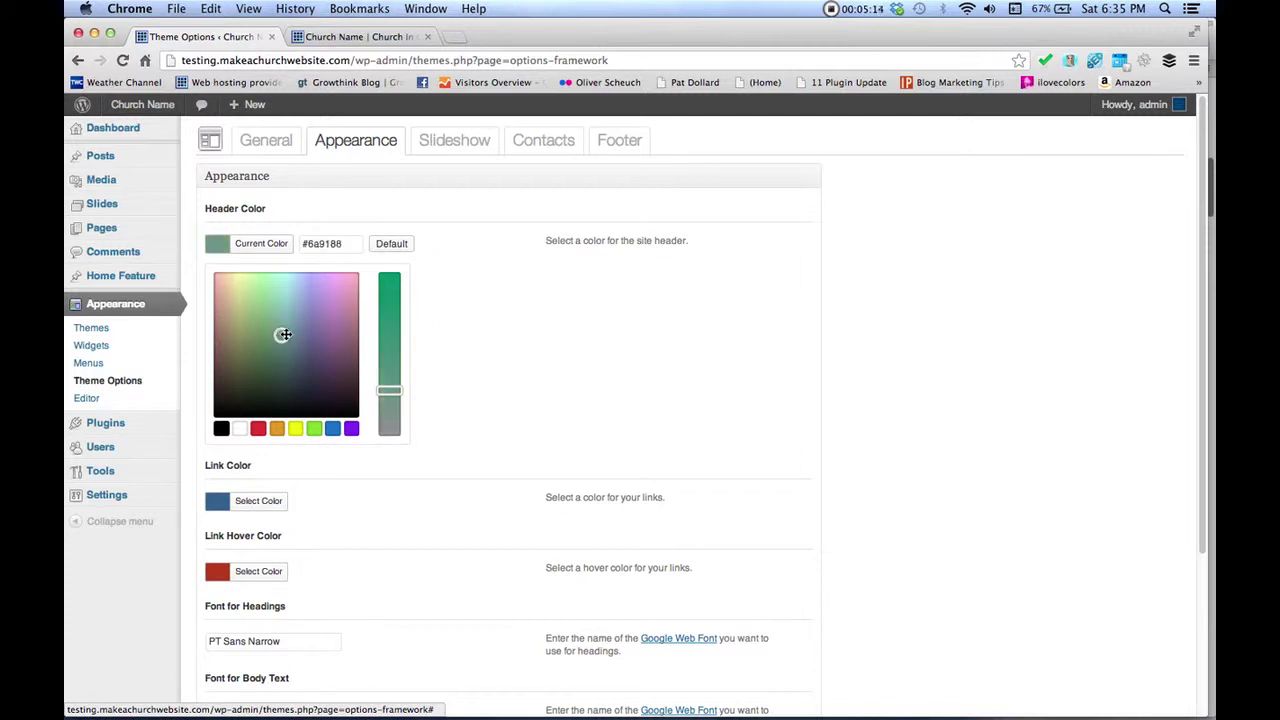
left_click(538, 364)
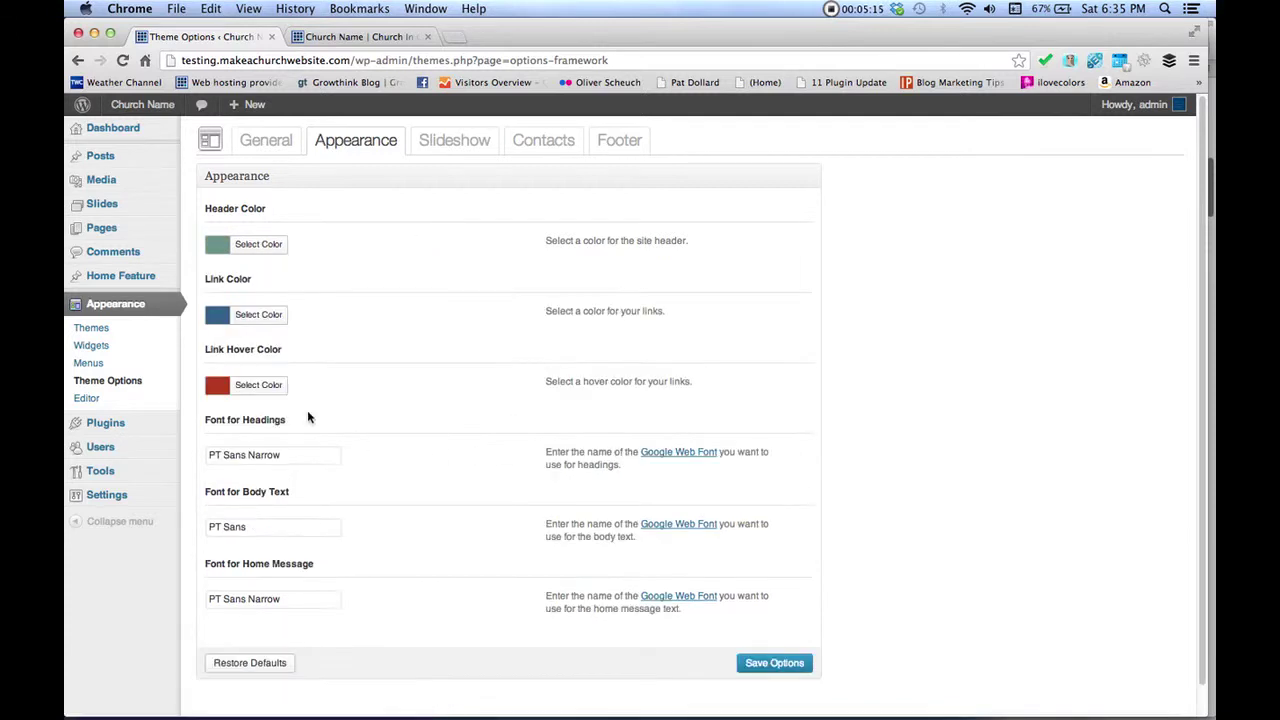
Step: Set the link colour to green #2e7a34 and the link hover colour to lime green
left_click(258, 316)
left_click_drag(270, 396, 263, 426)
left_click(539, 461)
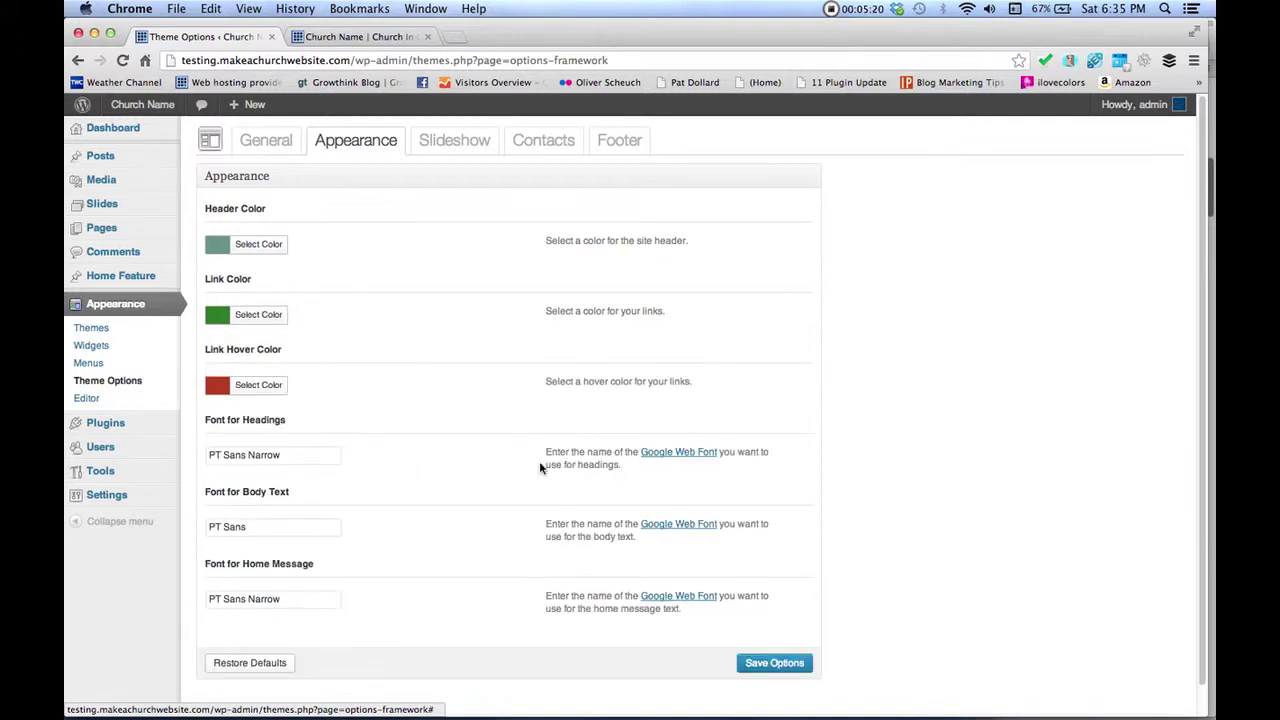
scroll(480, 463, "down", 1)
left_click(266, 361)
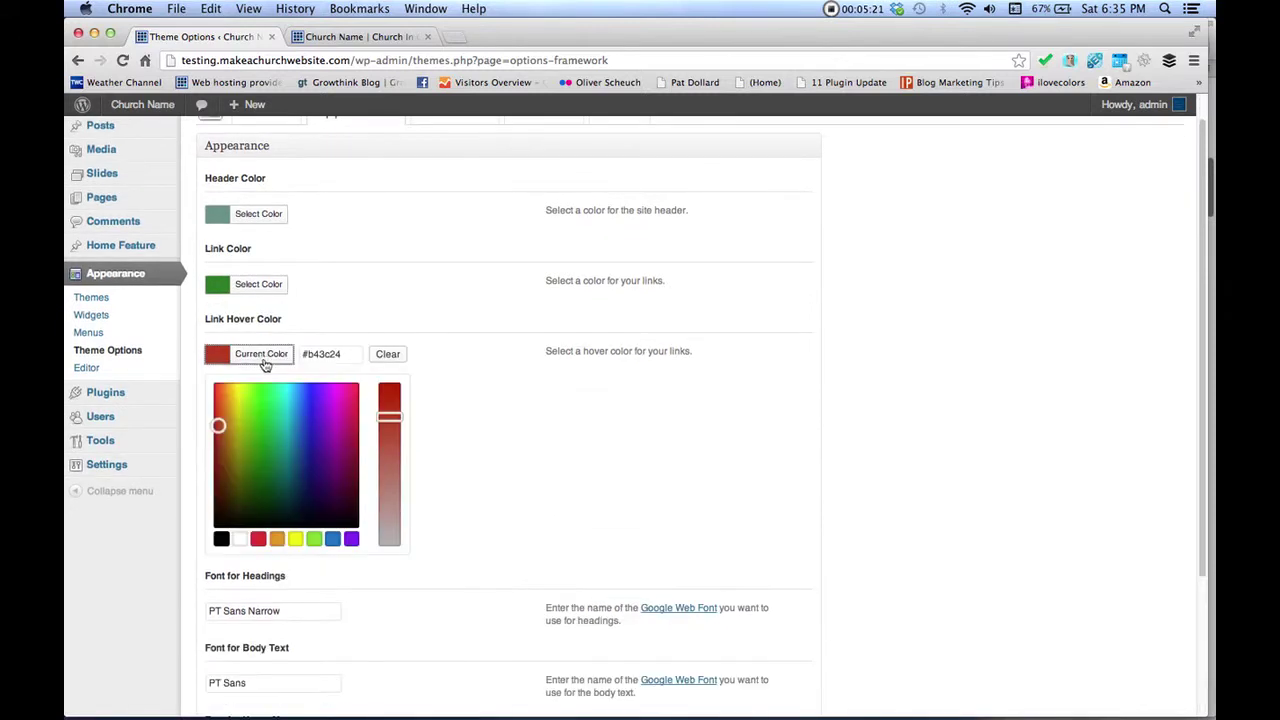
left_click(251, 428)
left_click(614, 443)
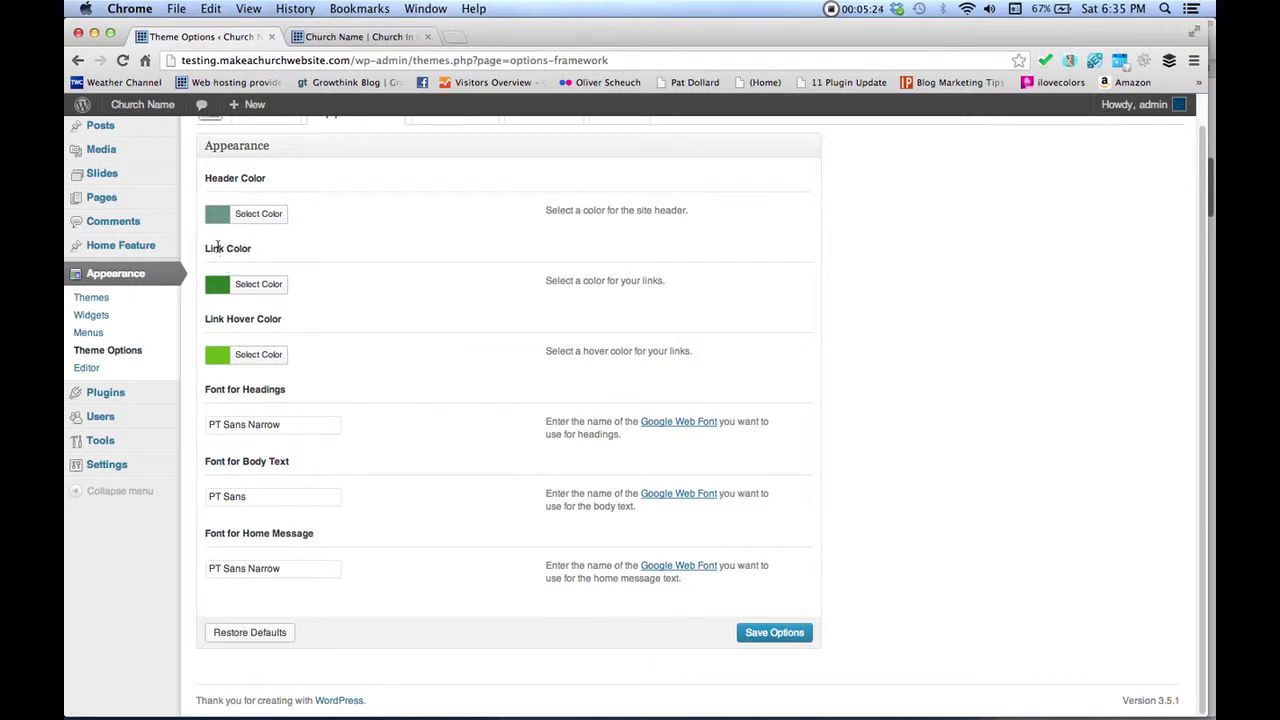
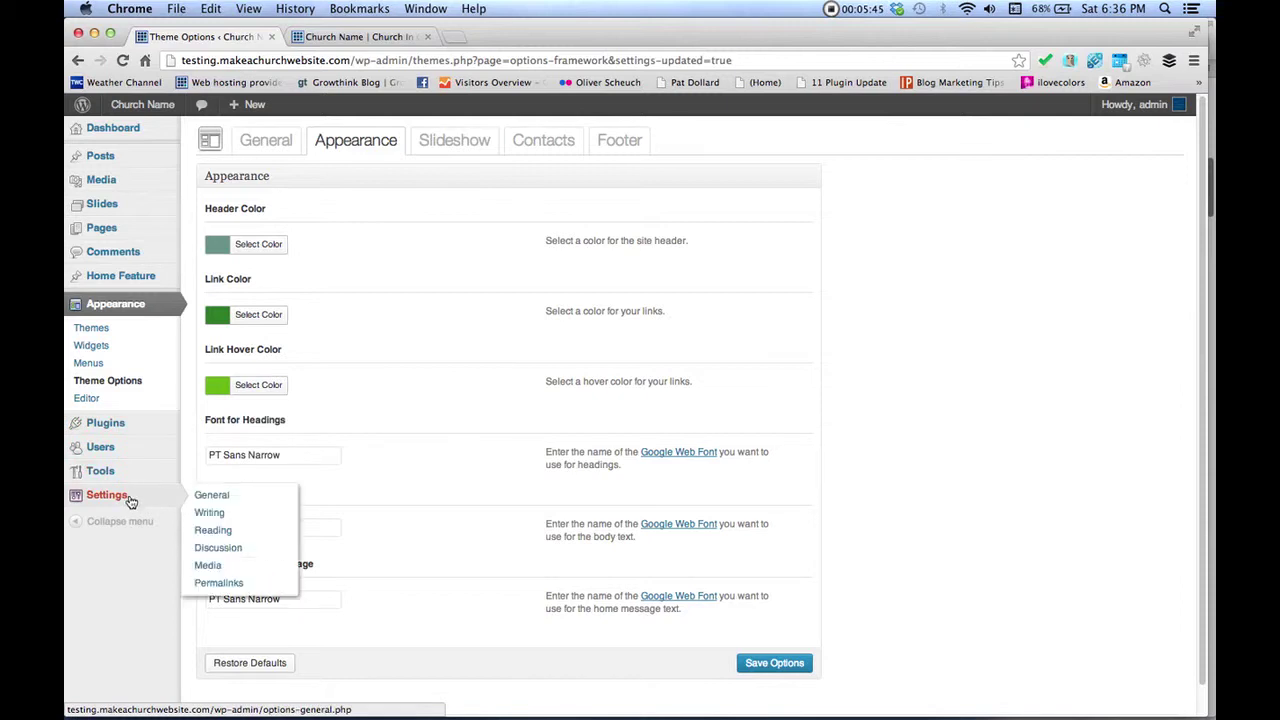
Step: In Reading settings, make the static Home page the front page and save
left_click(225, 530)
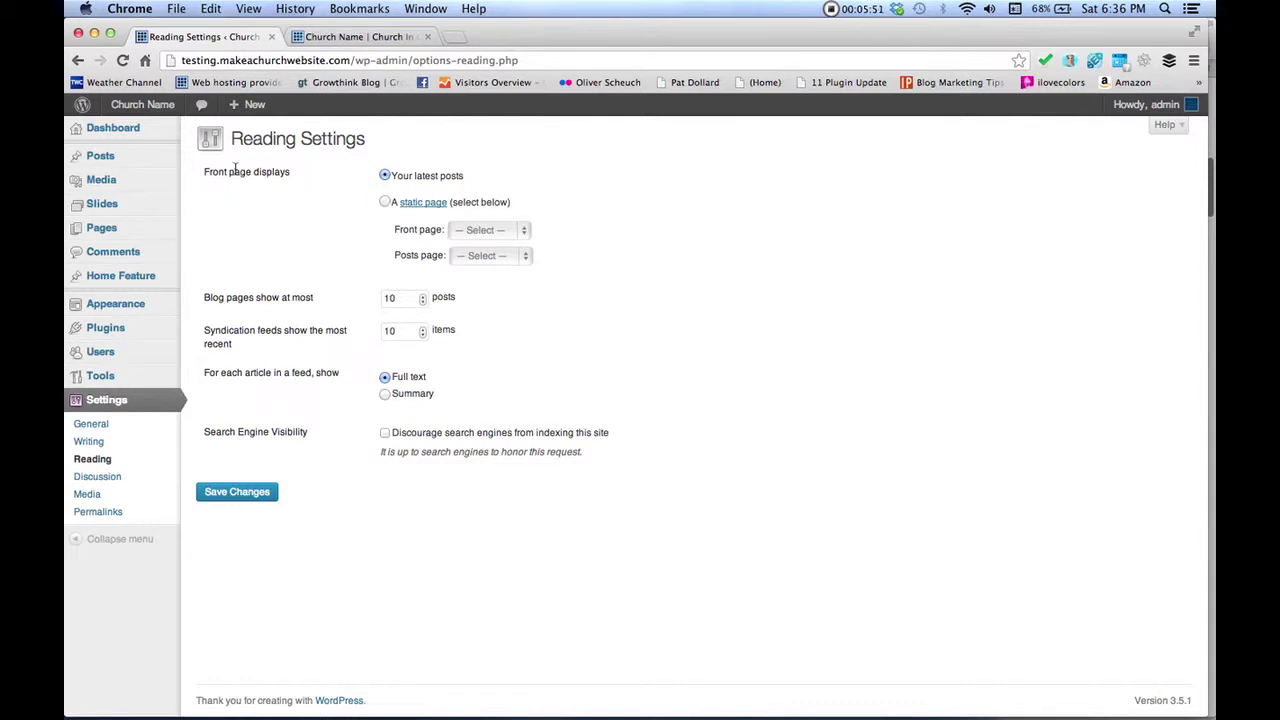
left_click(386, 202)
left_click(489, 229)
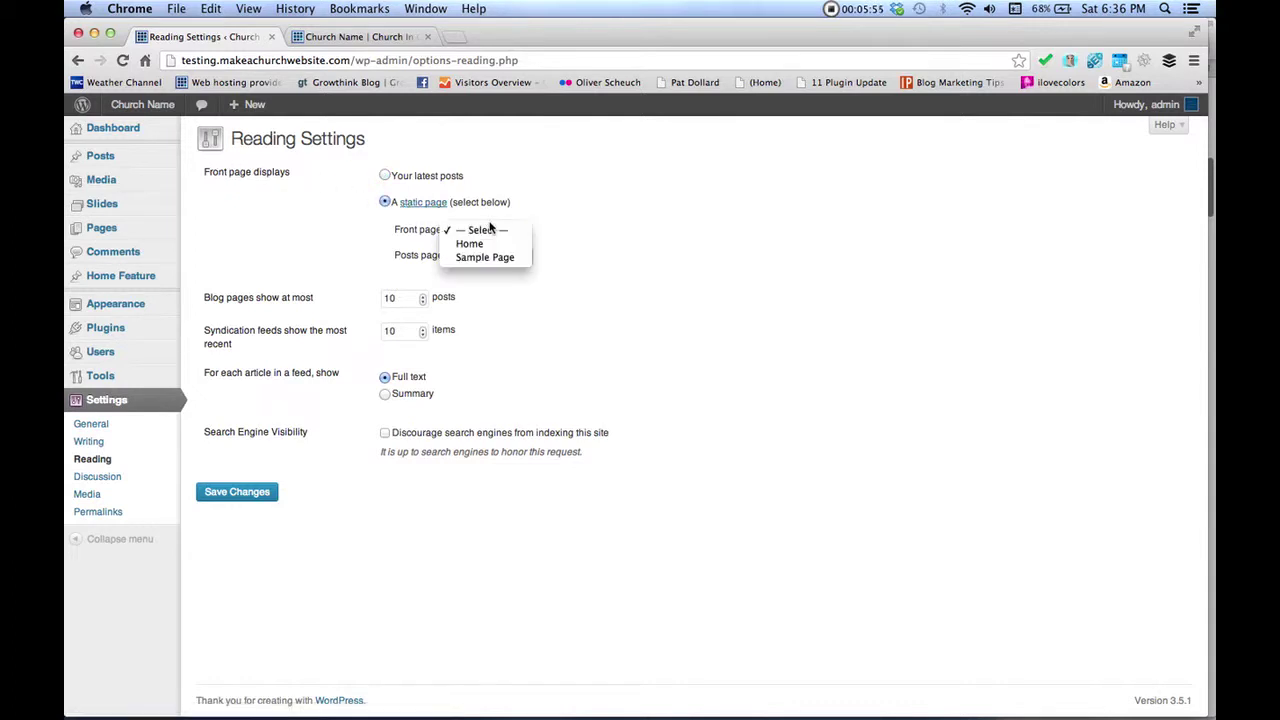
left_click(471, 243)
left_click(269, 489)
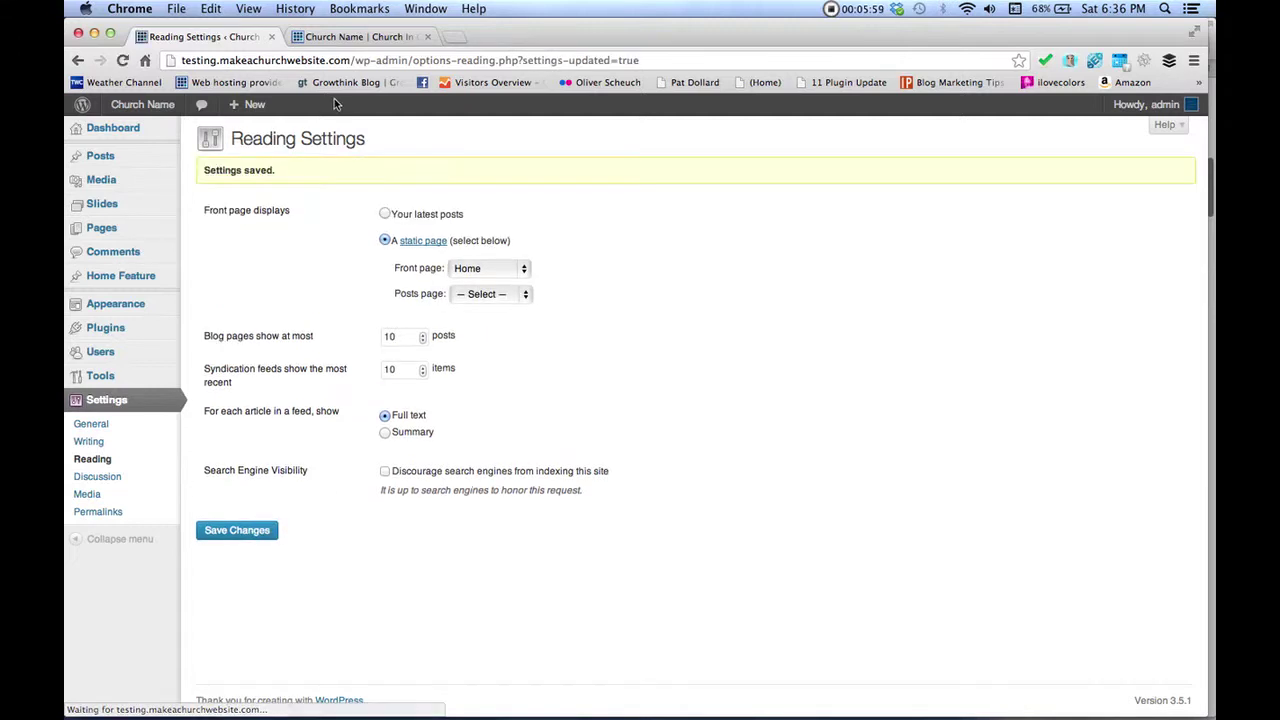
Step: Reload the live site to check that the Home page now shows as the front page
left_click(355, 36)
left_click(124, 61)
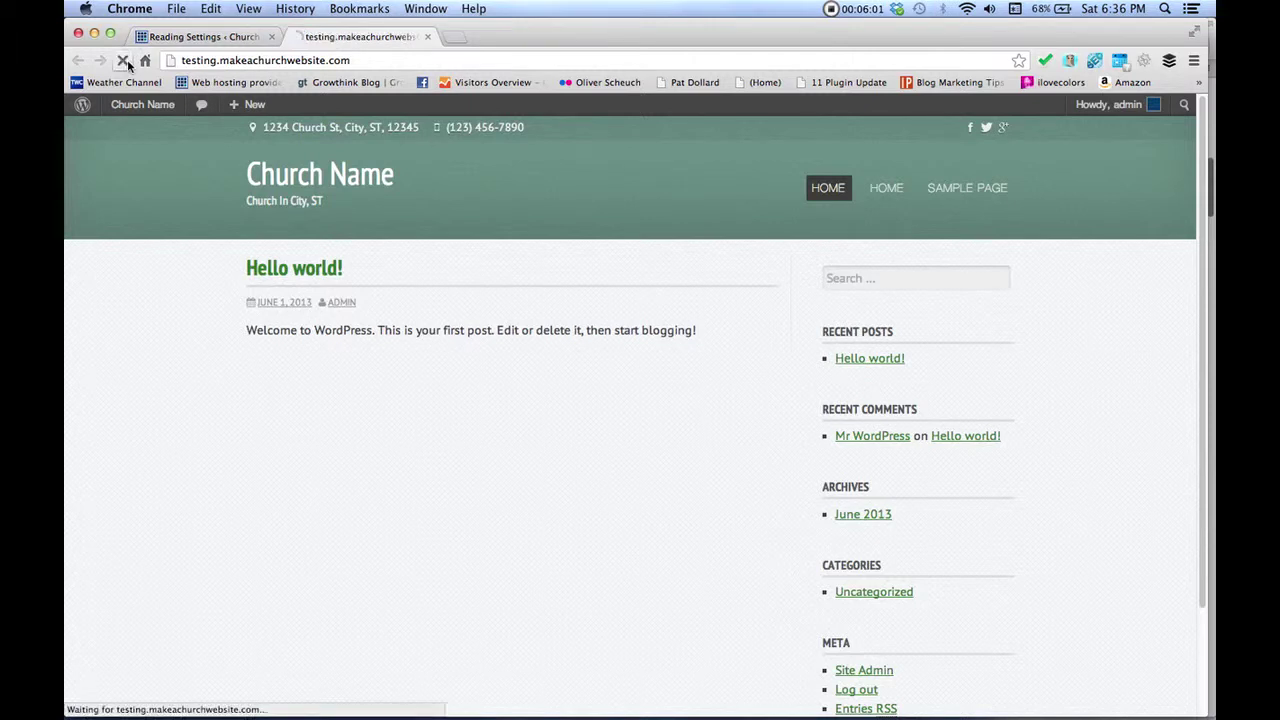
left_click_drag(442, 280, 822, 288)
left_click(822, 288)
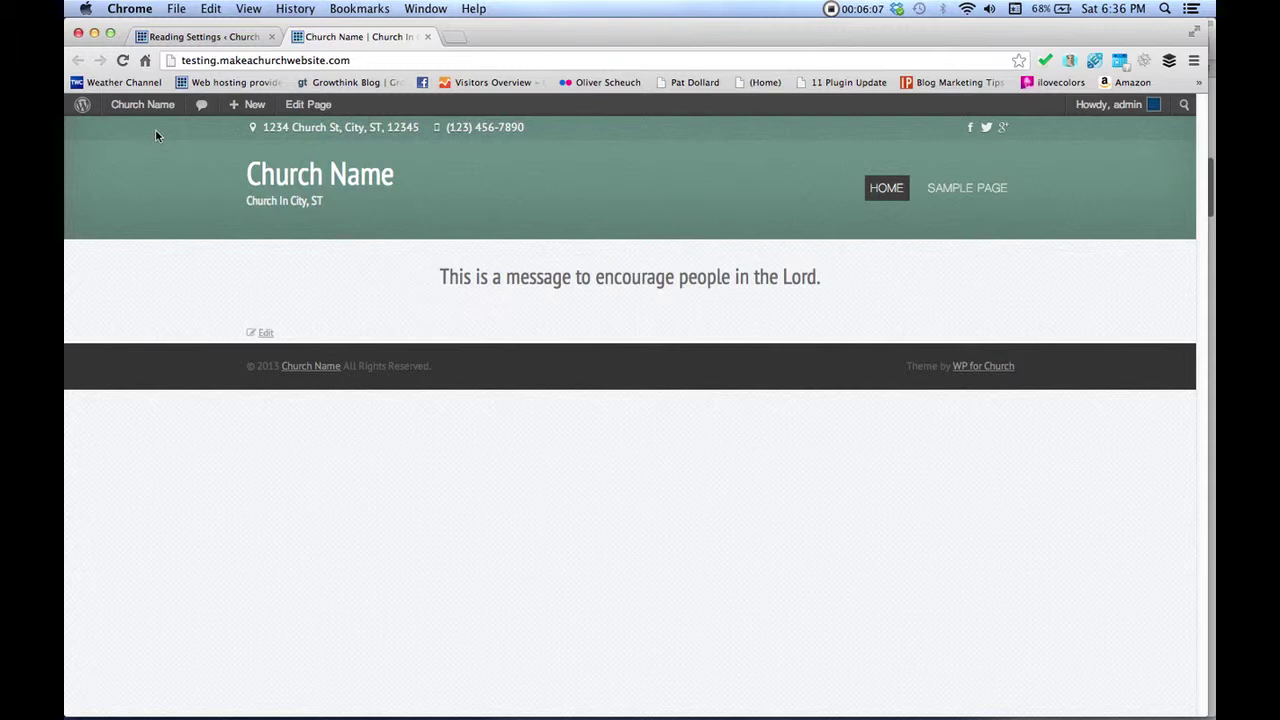
Step: Return to the admin area's Theme Options page
left_click(255, 37)
mouse_move(114, 303)
left_click(229, 360)
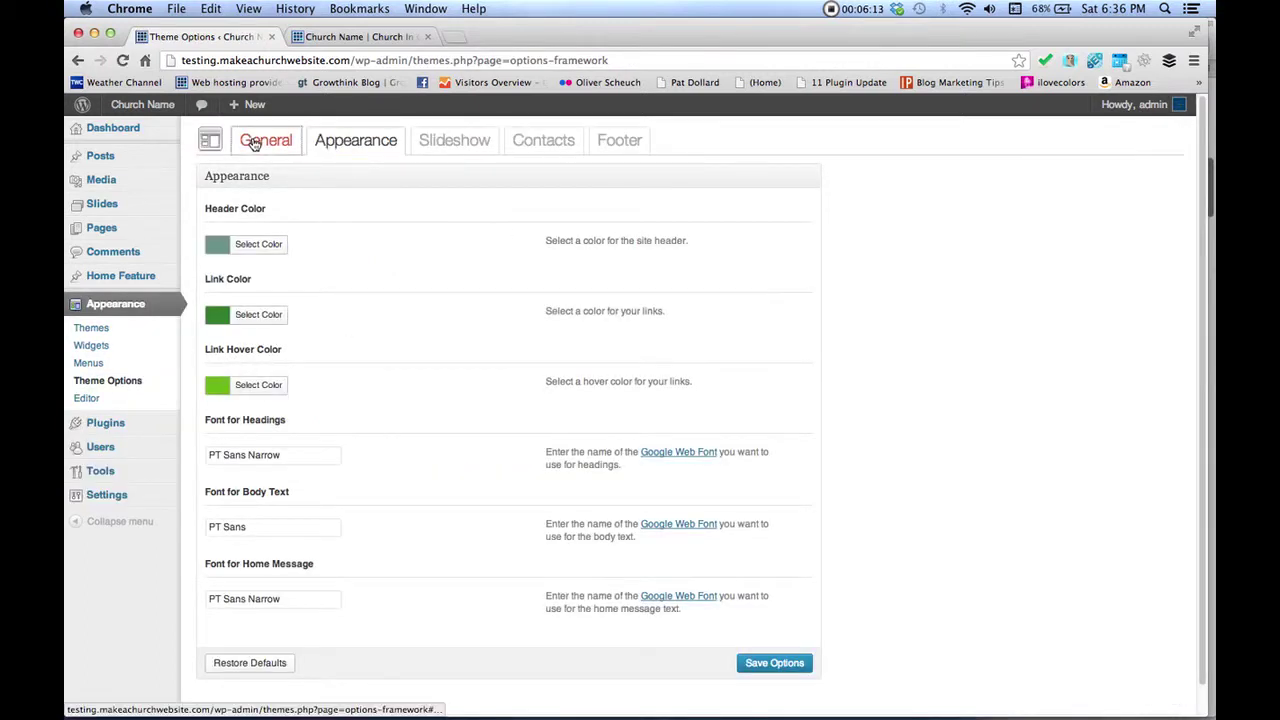
Step: Replace the General Home Message with 'Place a Bible Verse Here' and save the options
left_click(254, 144)
left_click_drag(462, 380, 66, 373)
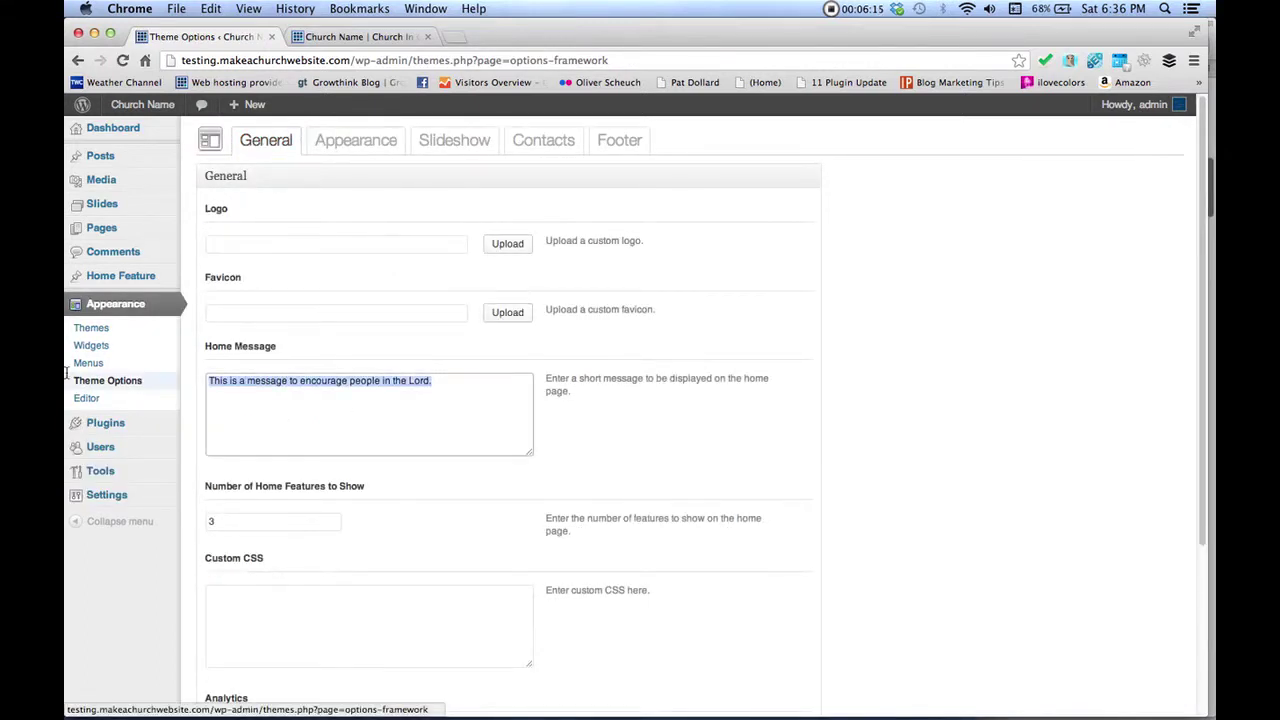
type("Place a Bible Verse Here")
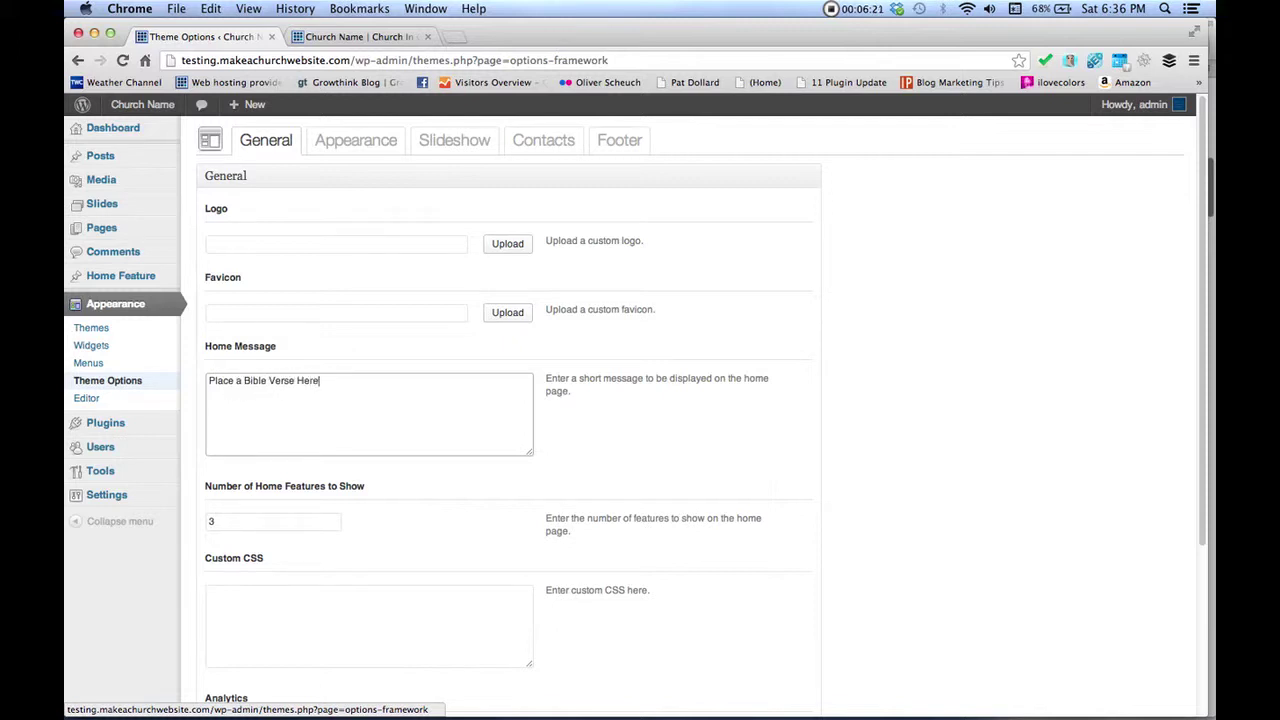
scroll(647, 509, "down", 5)
left_click(775, 632)
Step: In River Bible, copy Matthew 5:3, 'Blessed are the poor in spirit'
mouse_move(875, 688)
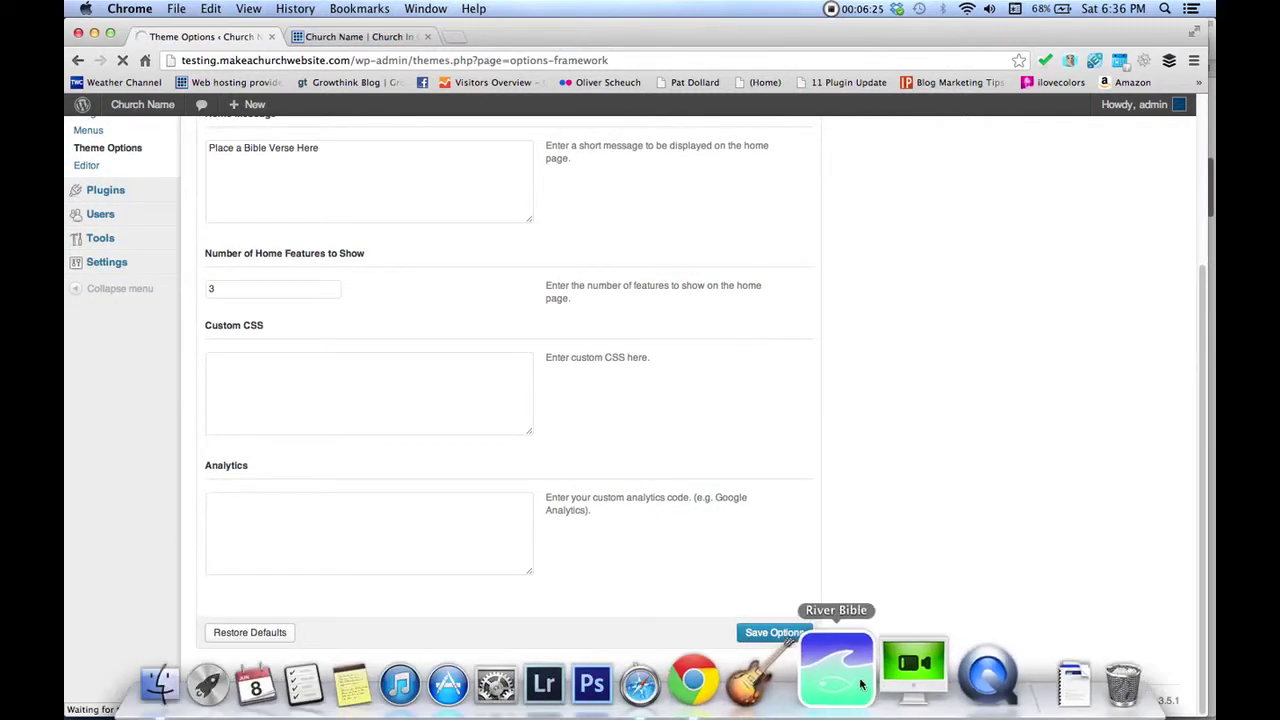
left_click(860, 684)
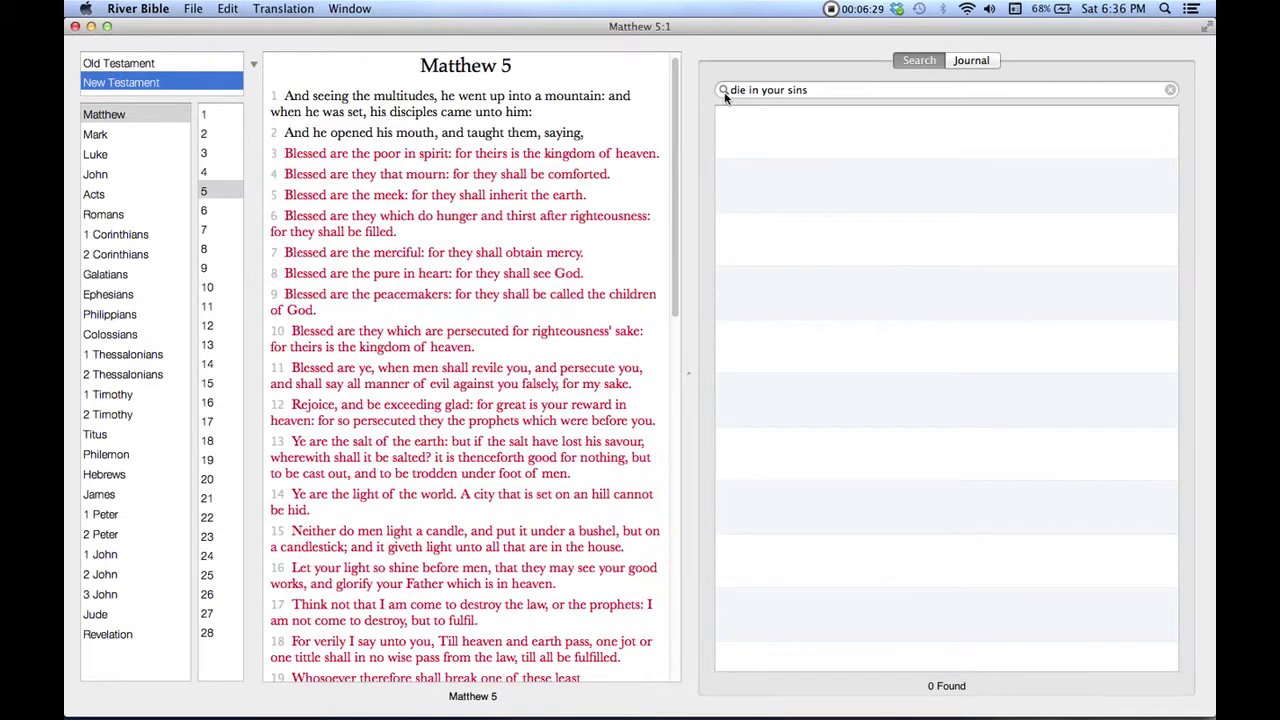
left_click_drag(651, 154, 271, 156)
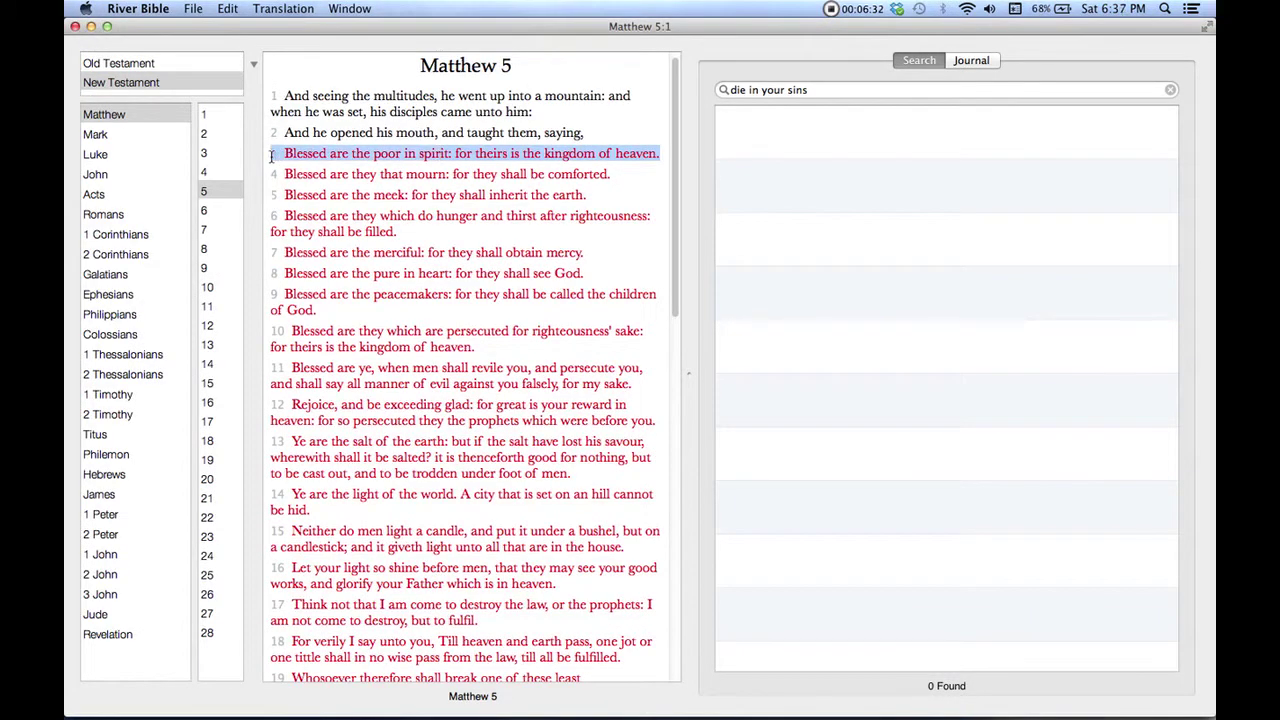
right_click(340, 155)
left_click(387, 214)
Step: Paste the verse as the Home Message, drop its verse number, put Matthew 5:3 on its own line, and save
key("super+Tab")
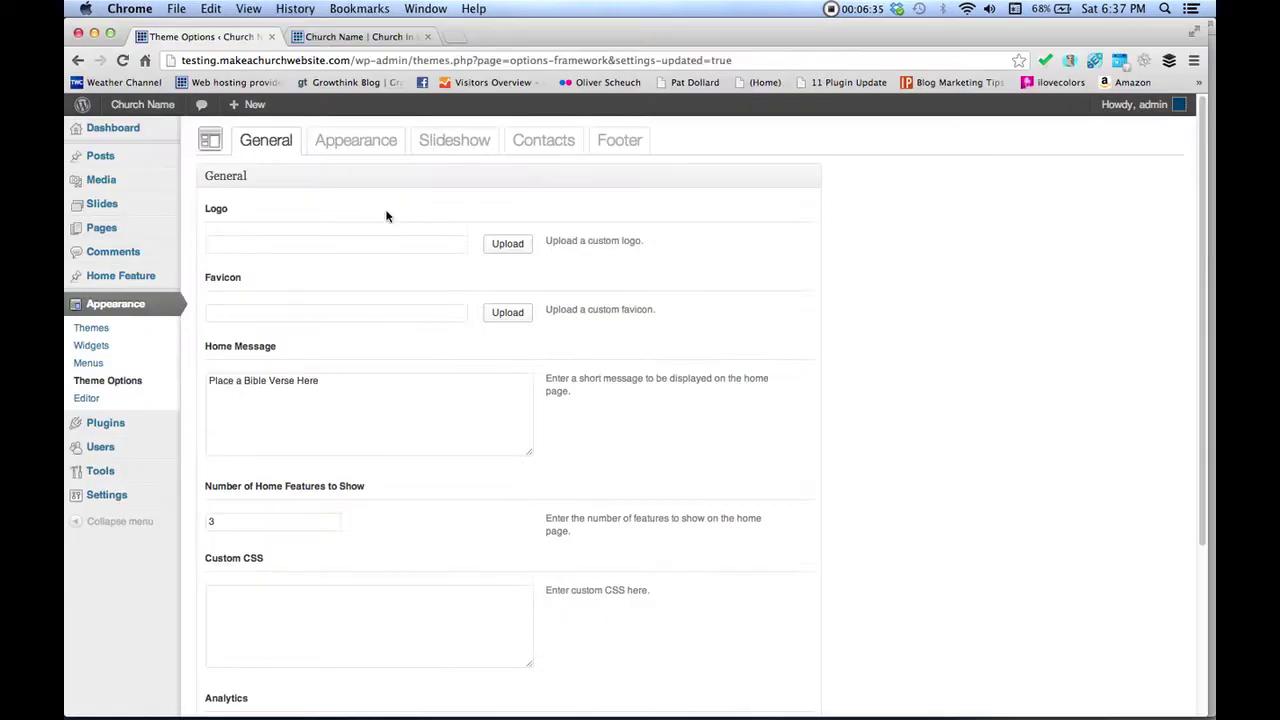
triple_click(377, 388)
key("super+v")
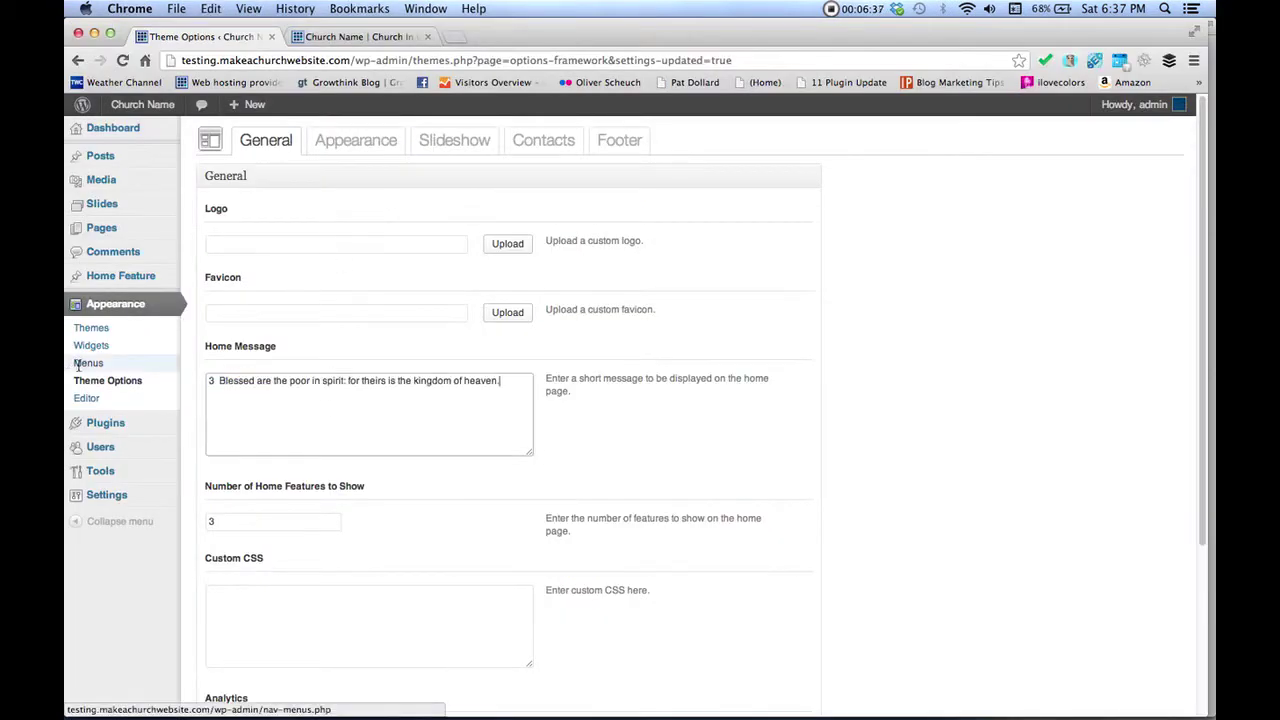
key("super+Tab")
key("super+Tab")
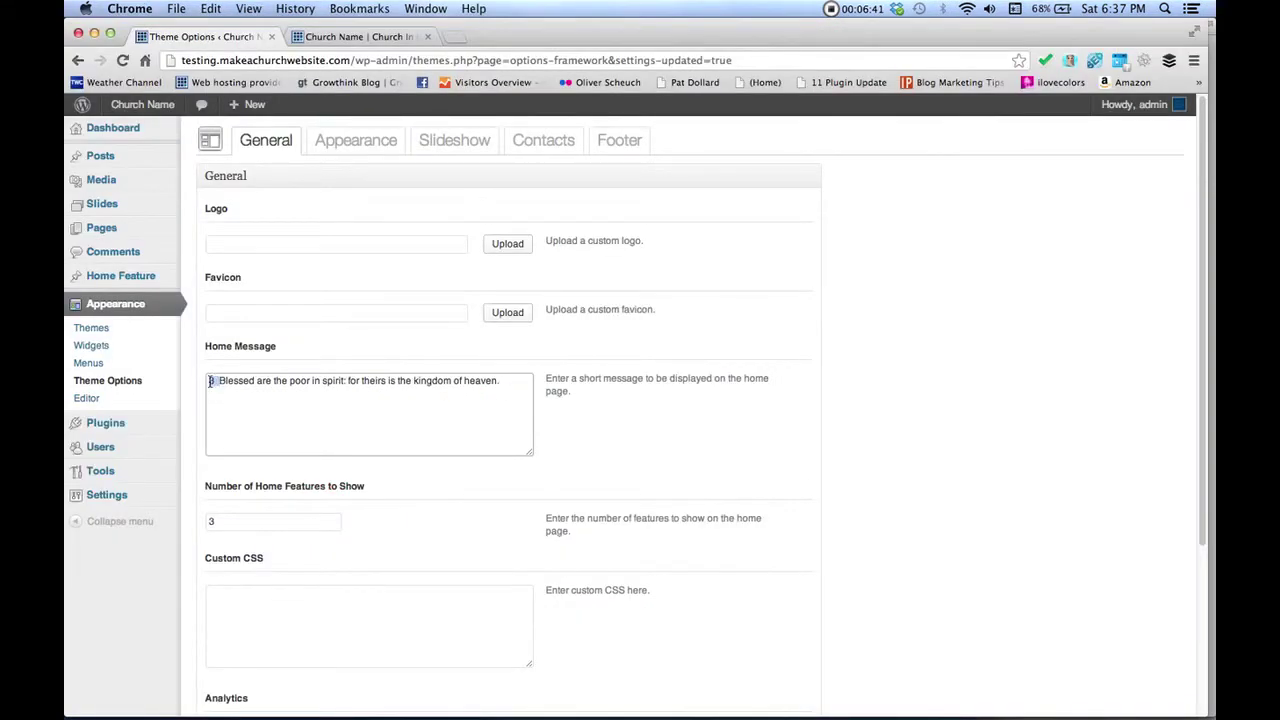
left_click(218, 381)
key("BackSpace")
key("BackSpace")
left_click(507, 380)
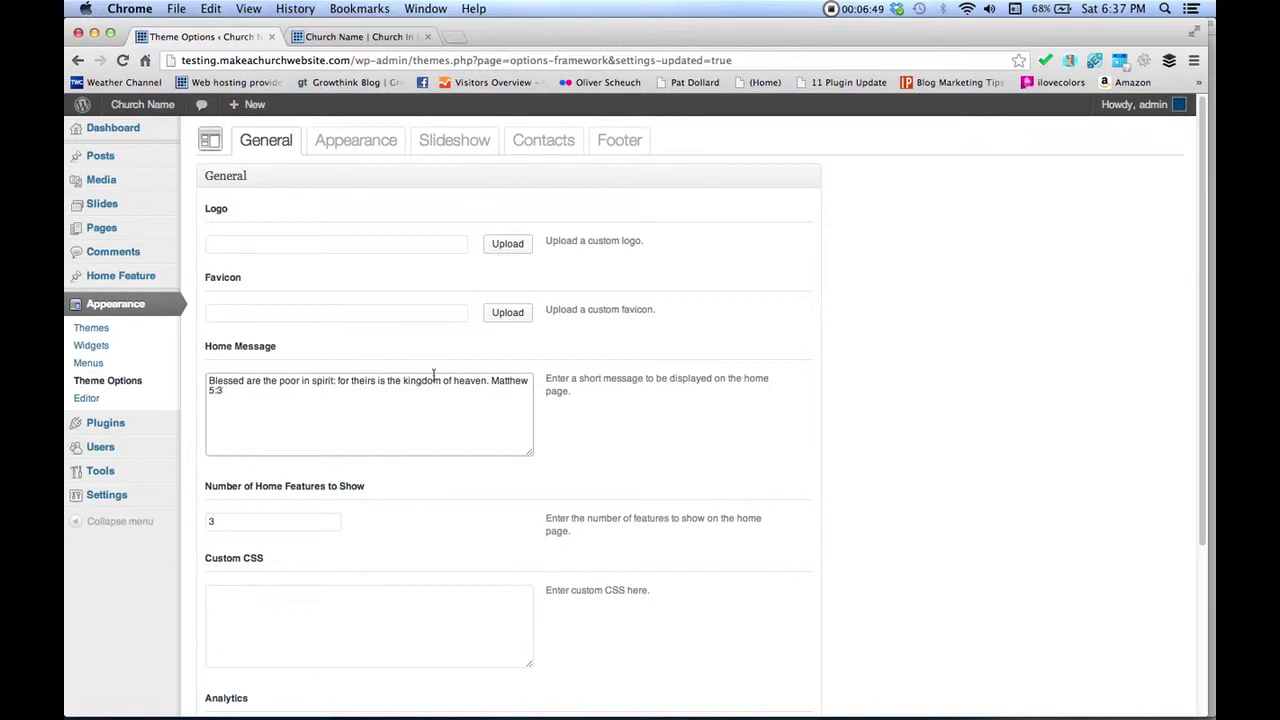
left_click(491, 381)
key("Return")
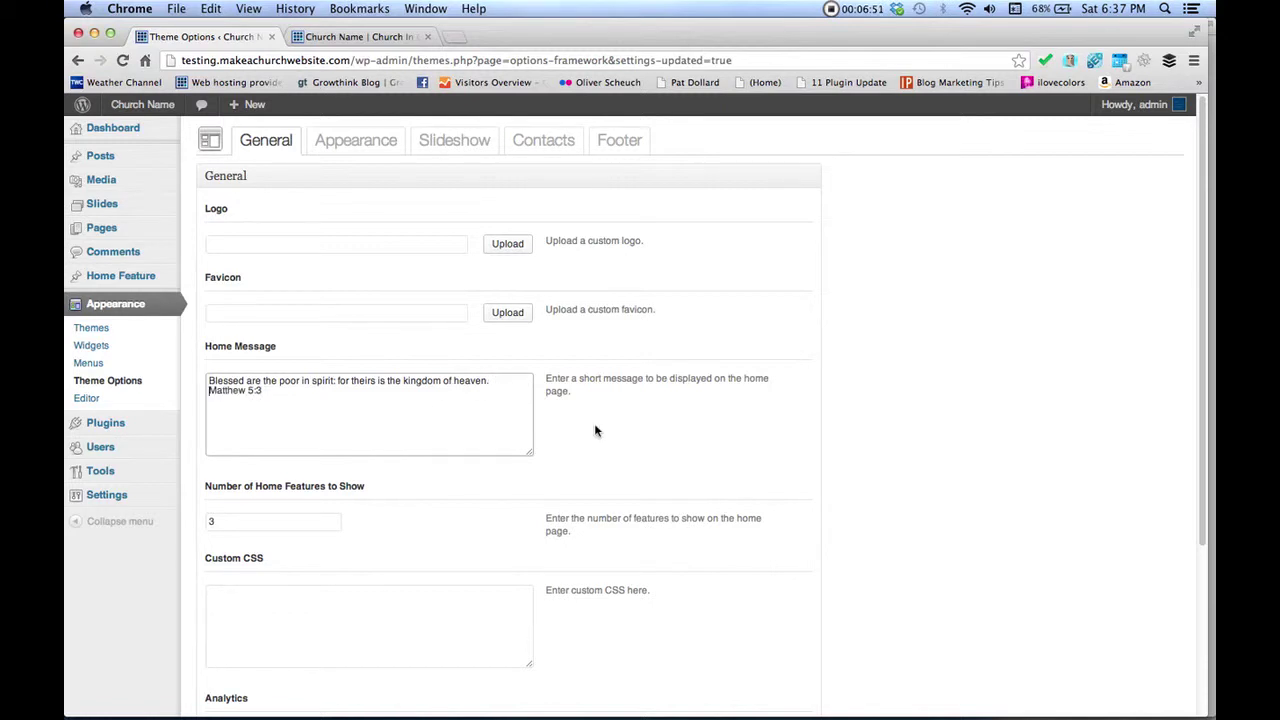
scroll(517, 400, "down", 5)
left_click(773, 638)
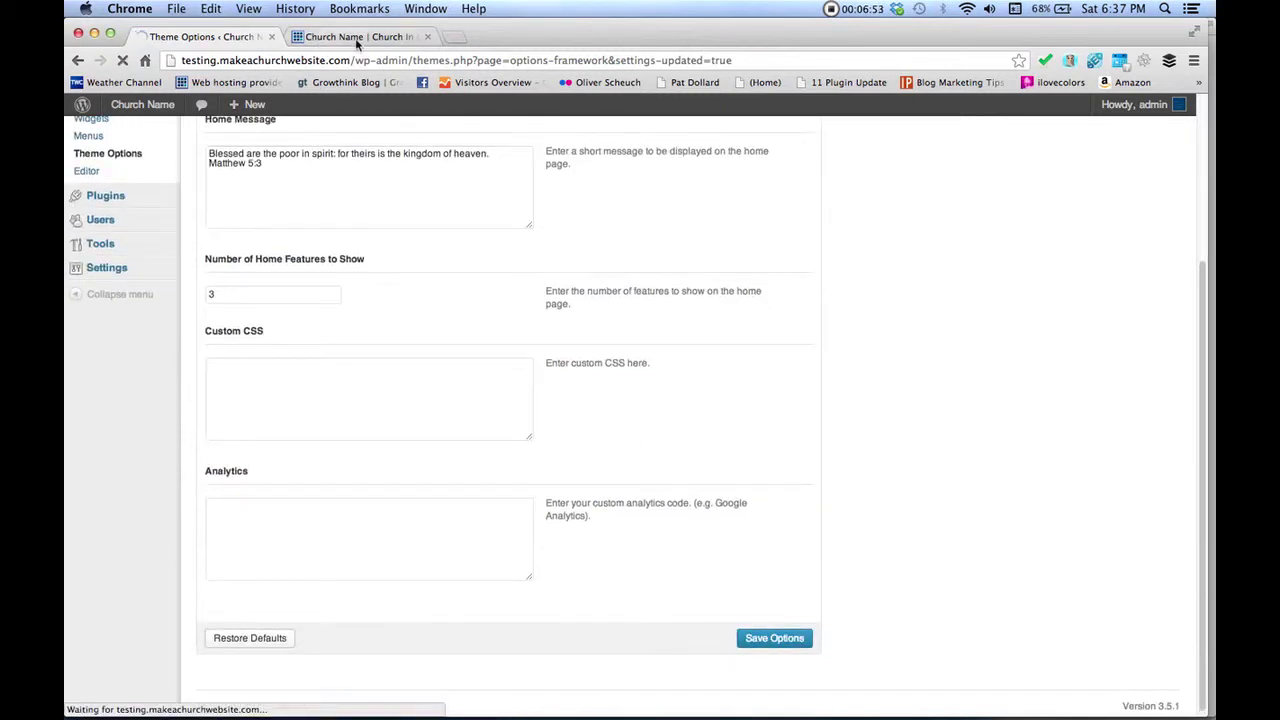
Step: After checking the live site, remove the Matthew 5:3 reference from the message and save again
left_click(360, 37)
left_click(121, 63)
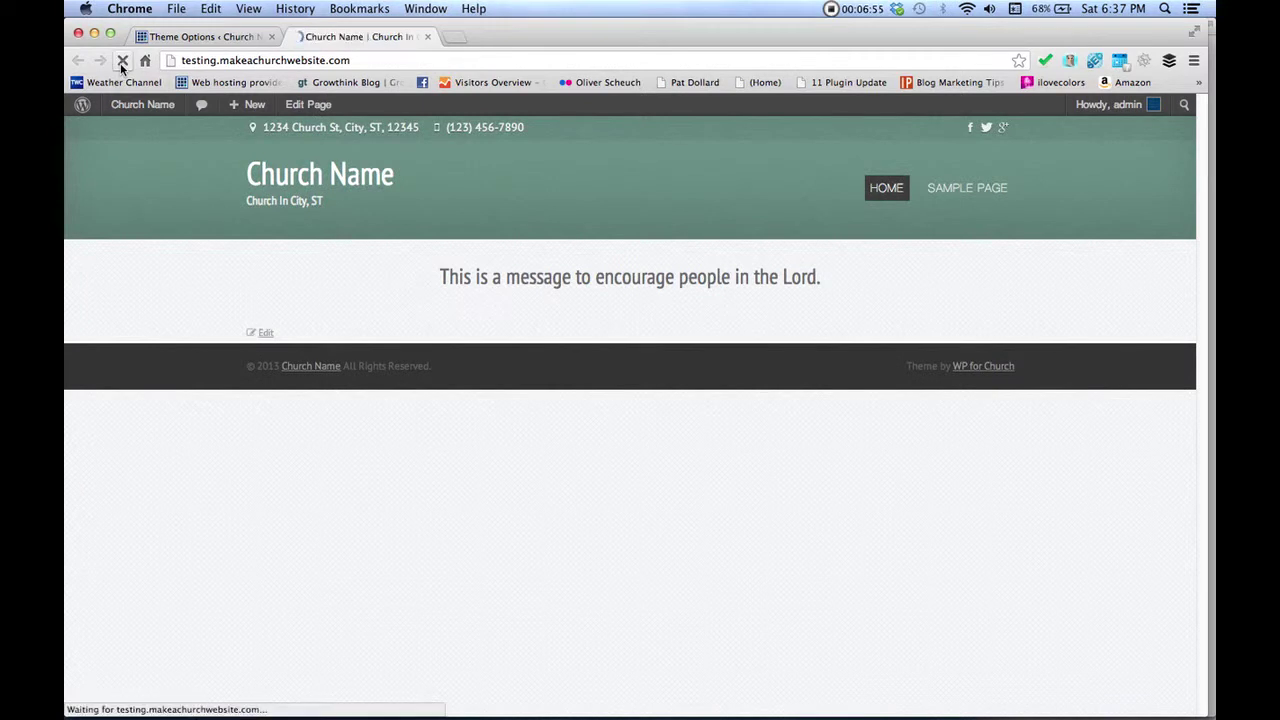
triple_click(829, 278)
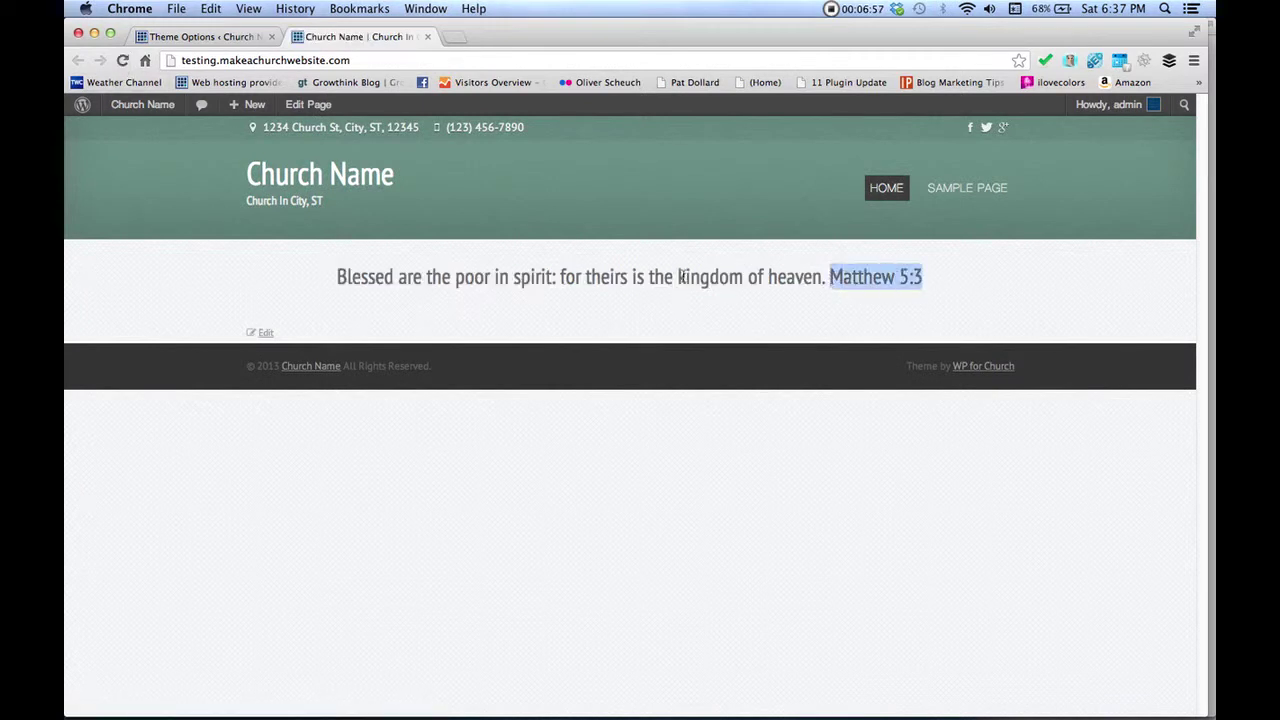
left_click(200, 37)
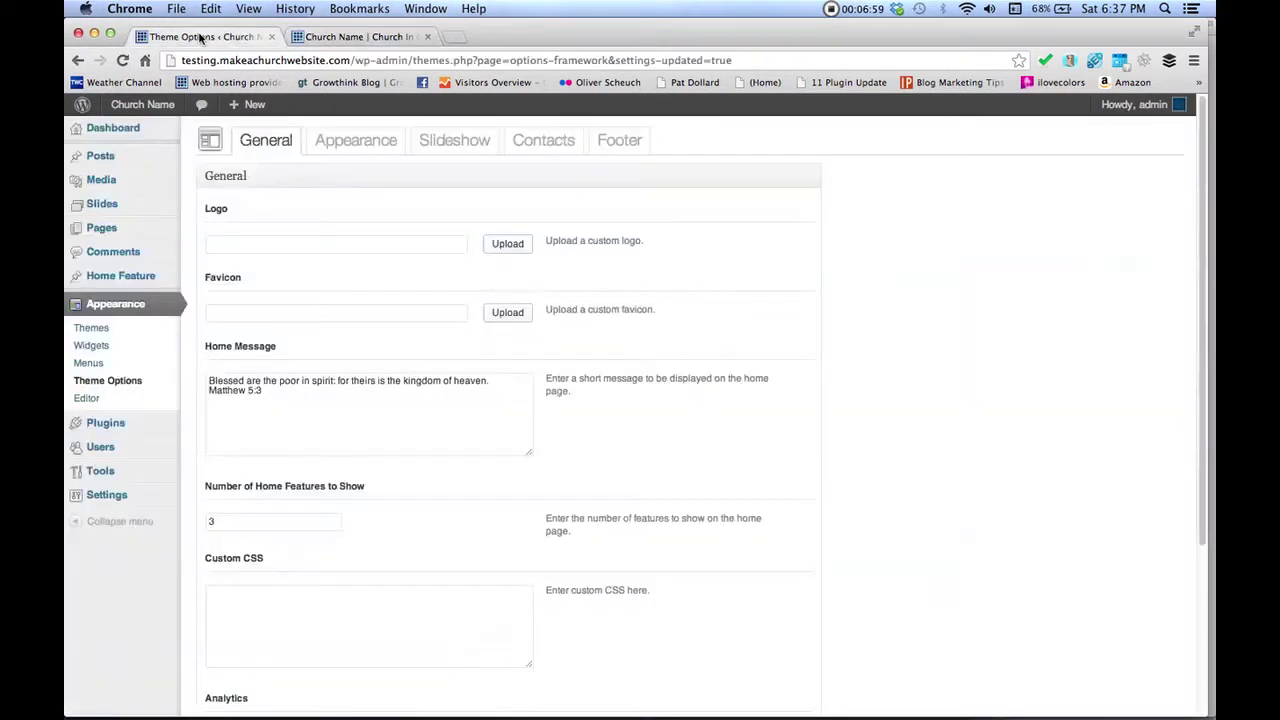
left_click_drag(265, 398, 86, 398)
key("BackSpace")
key("BackSpace")
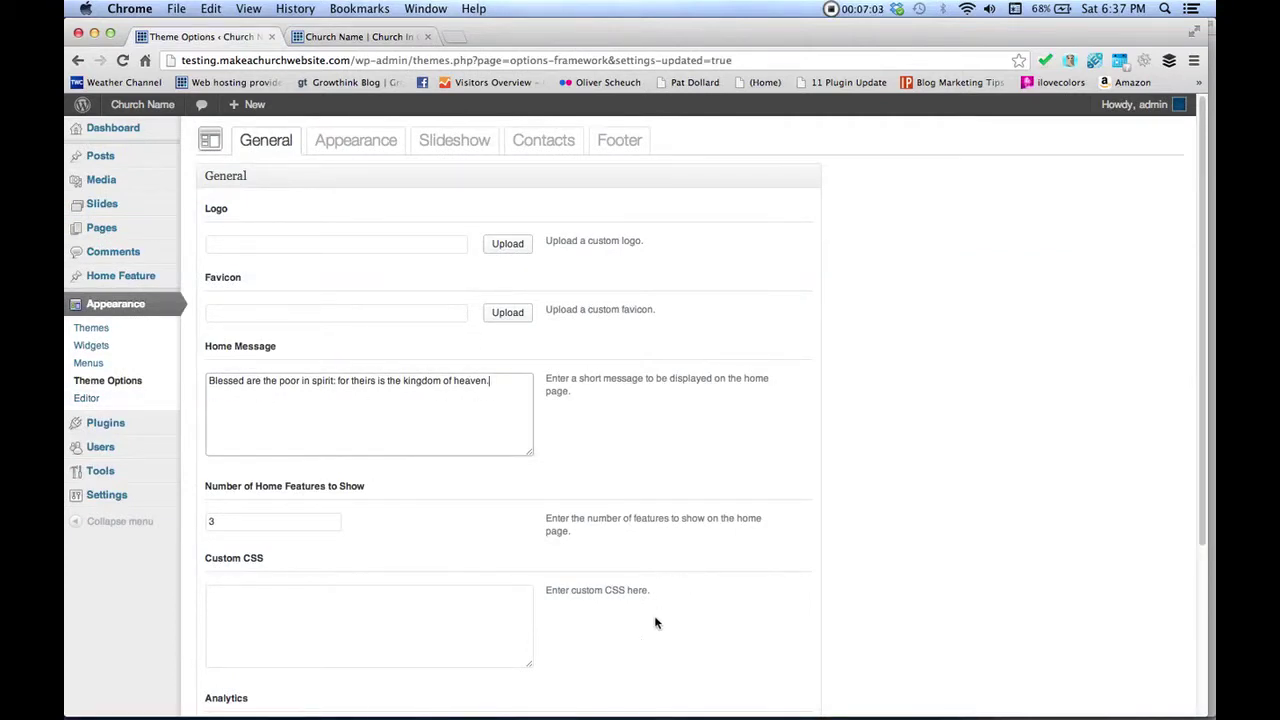
scroll(640, 530, "down", 5)
left_click(775, 632)
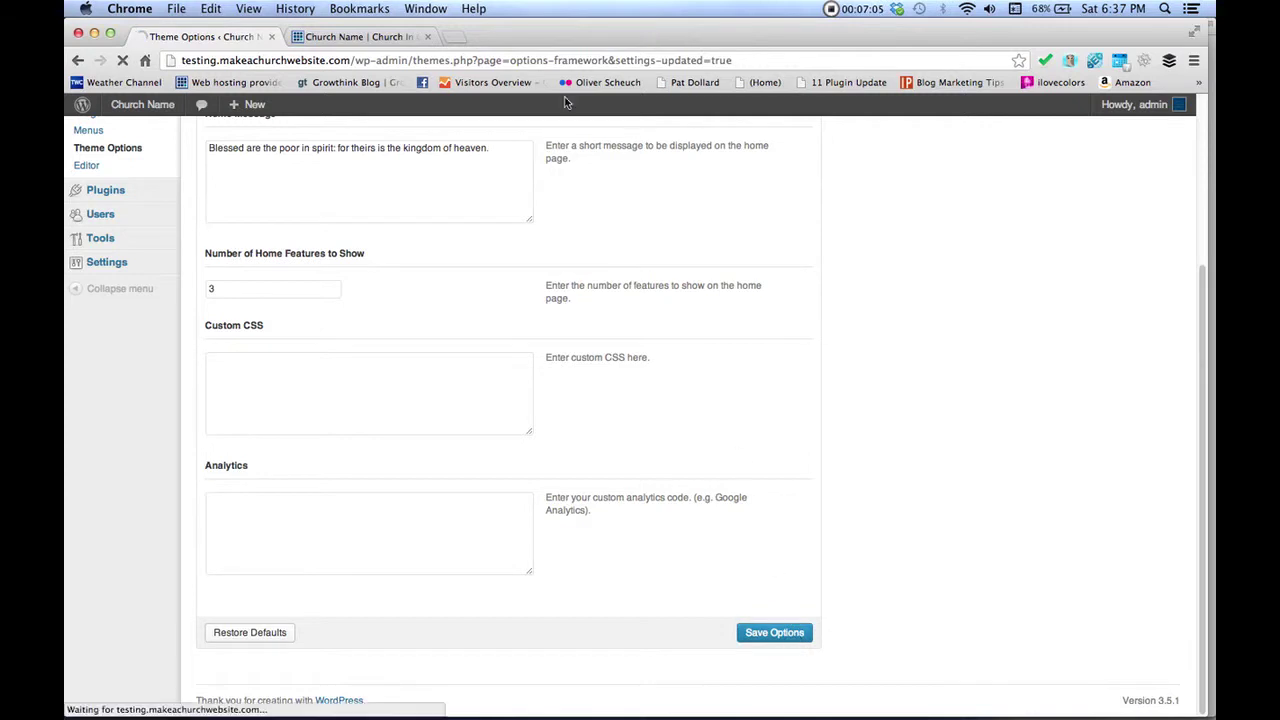
Step: Open a new browser tab and start entering bit.ly/da-wp4c
left_click(415, 37)
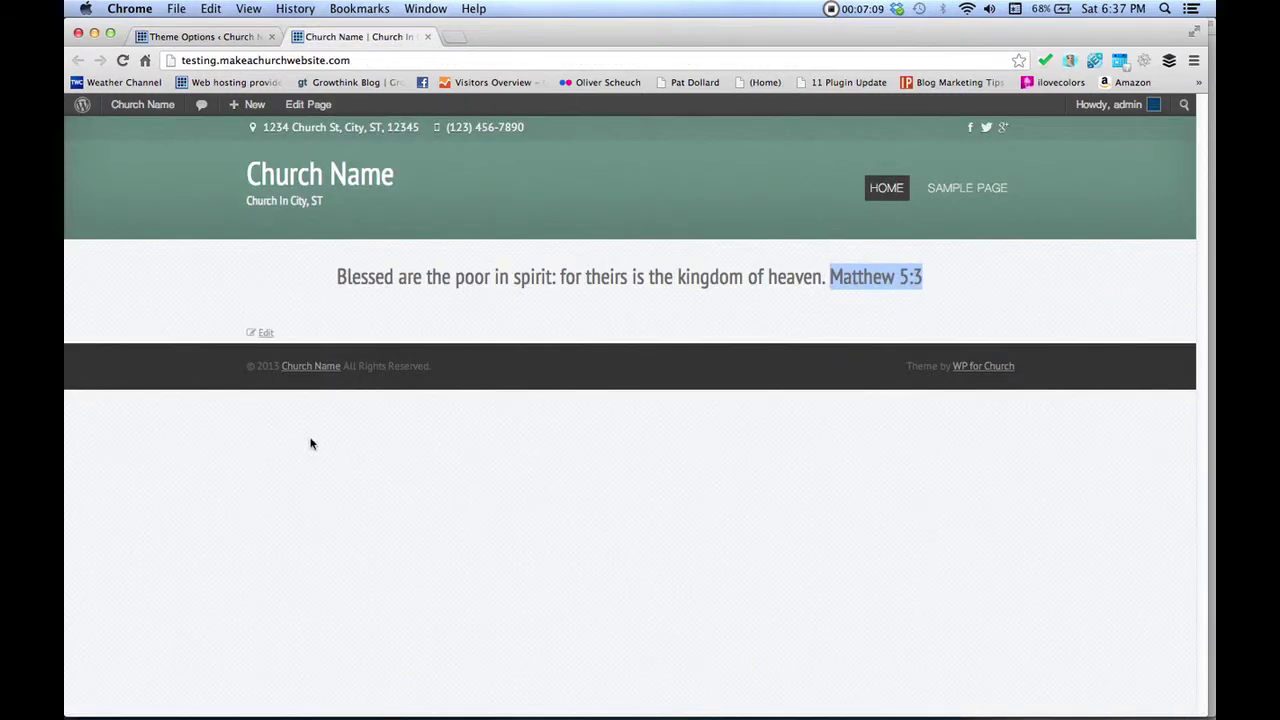
left_click(460, 37)
type("box")
key("BackSpace")
key("BackSpace")
Step: Load bit.ly/da-wp4c and go to the Edwards Theme page through the Themes menu
type("it")
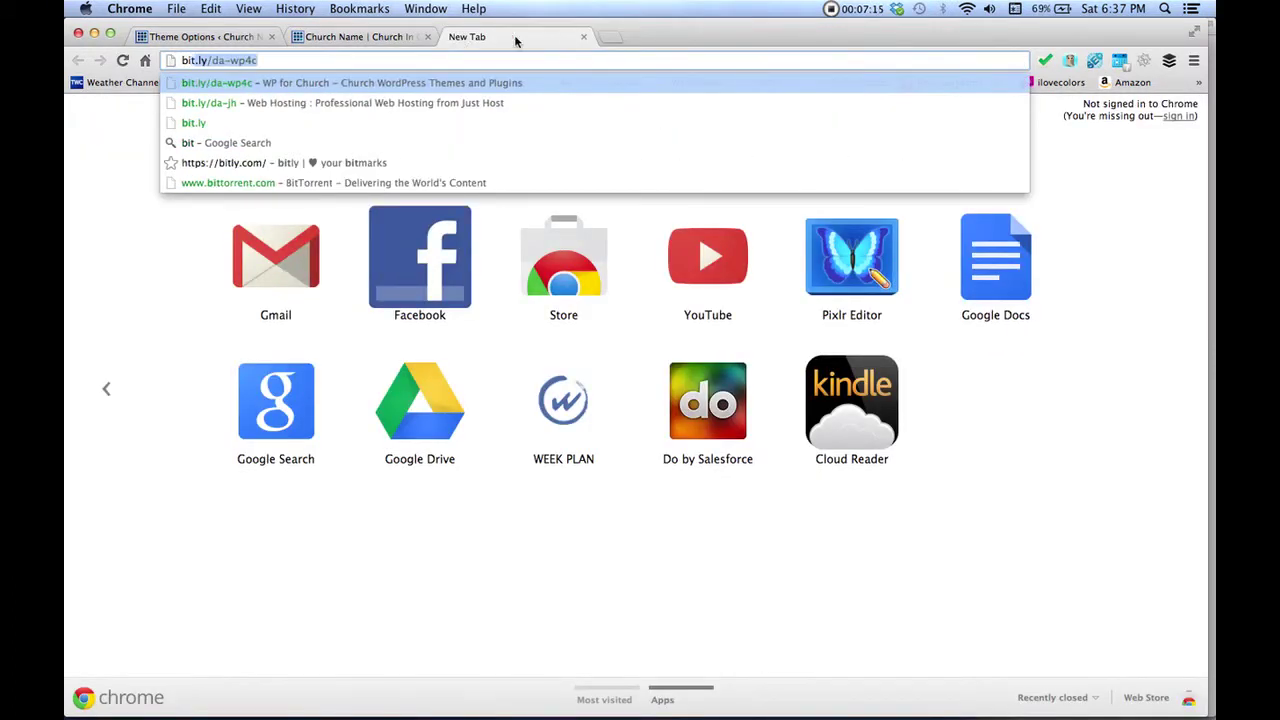
key("Return")
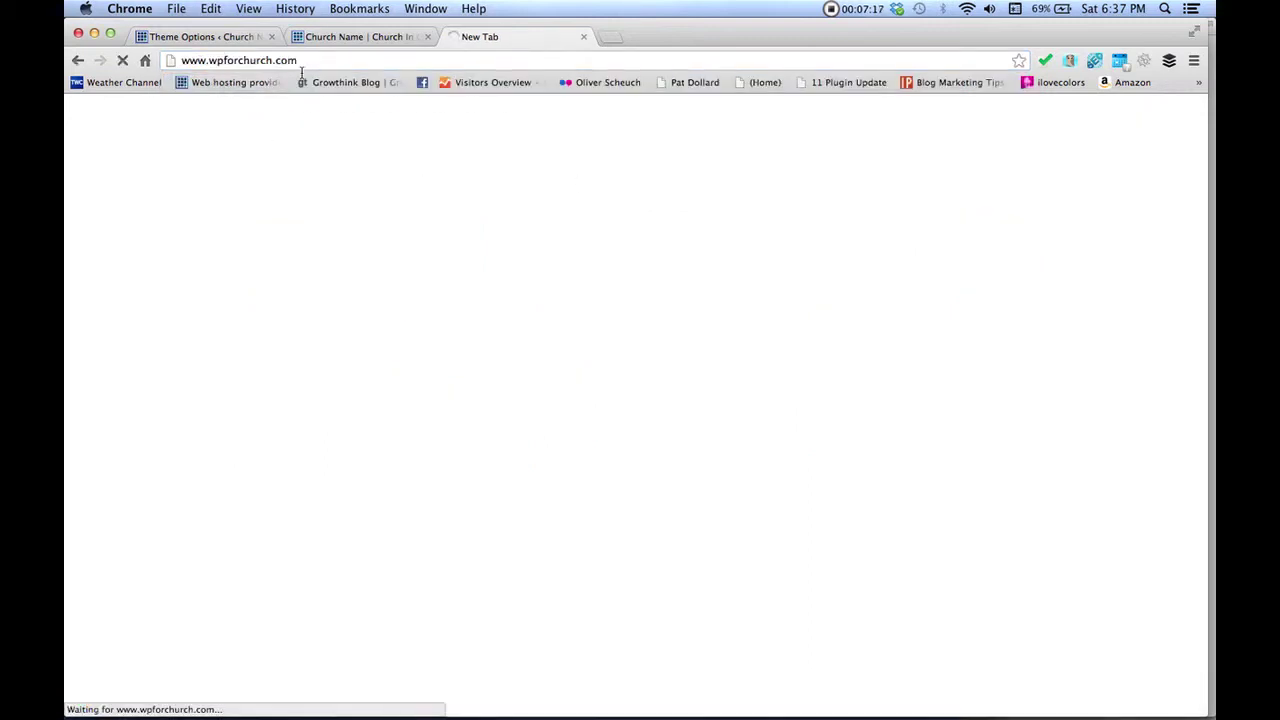
mouse_move(737, 150)
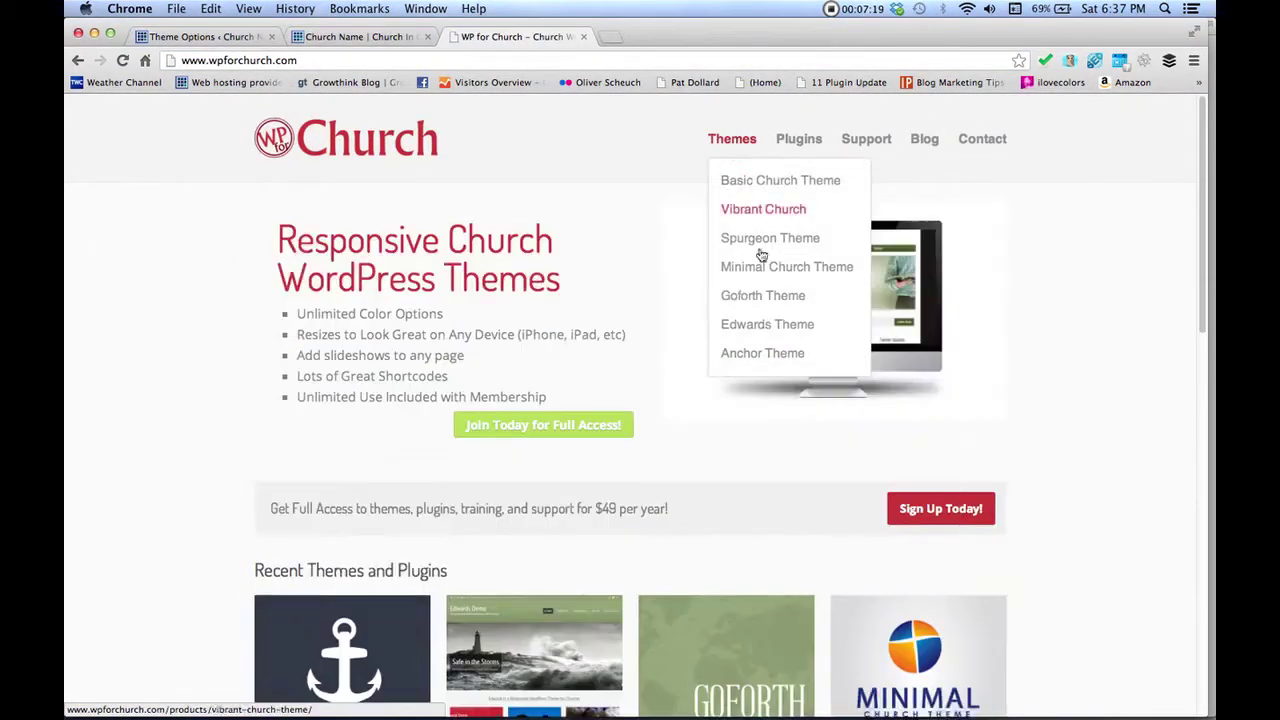
left_click(754, 327)
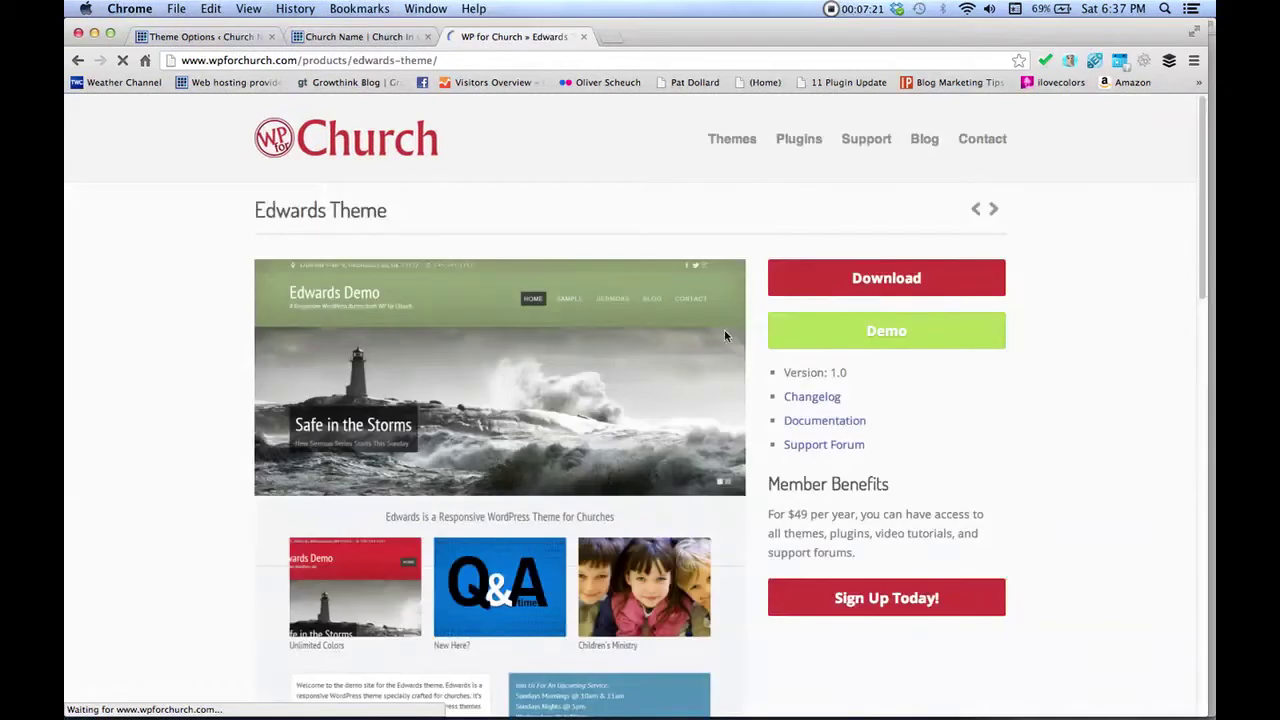
scroll(657, 395, "down", 3)
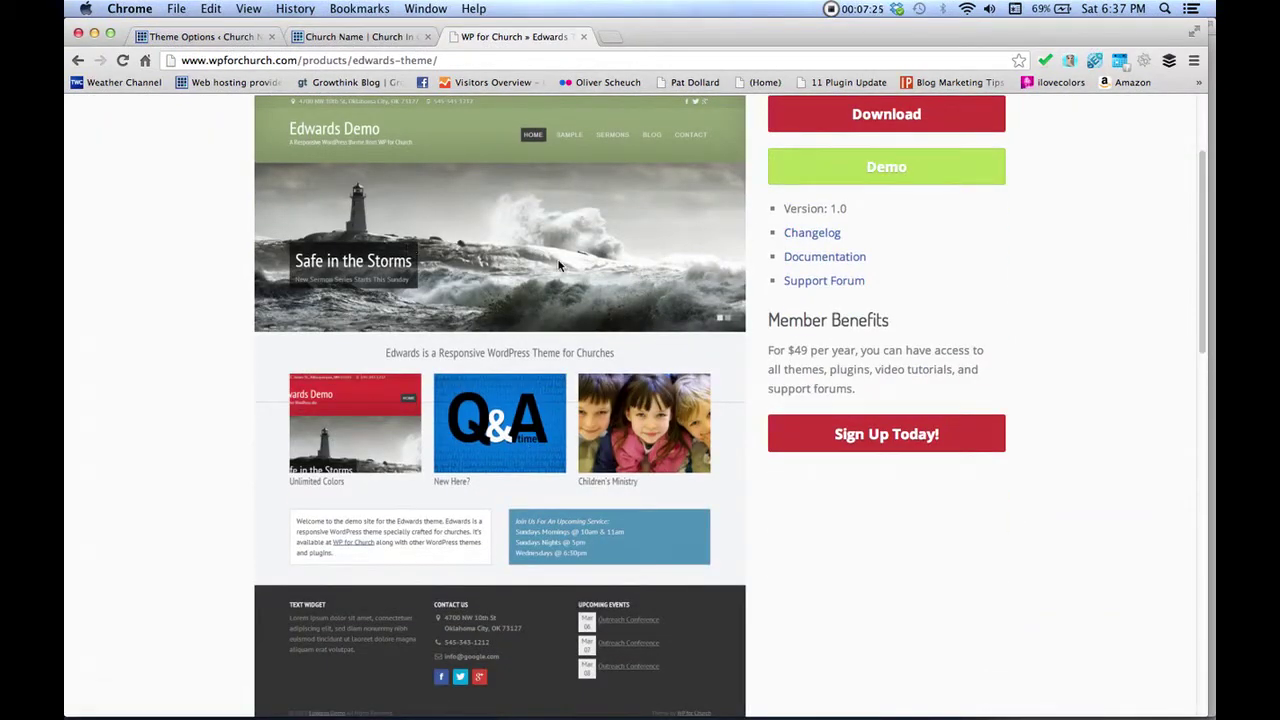
Step: Confirm Number of Home Features to Show is 3, then open the Home Feature list
left_click(205, 37)
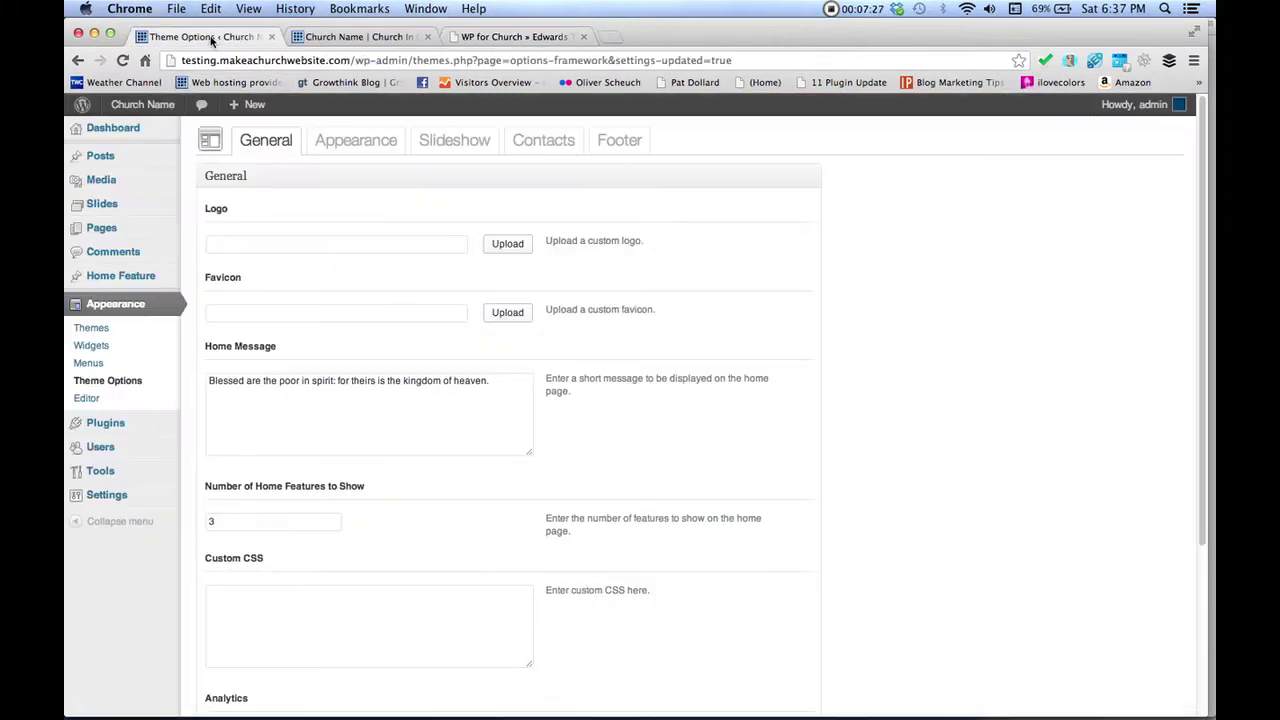
mouse_move(140, 276)
left_click_drag(245, 487, 363, 488)
left_click(226, 522)
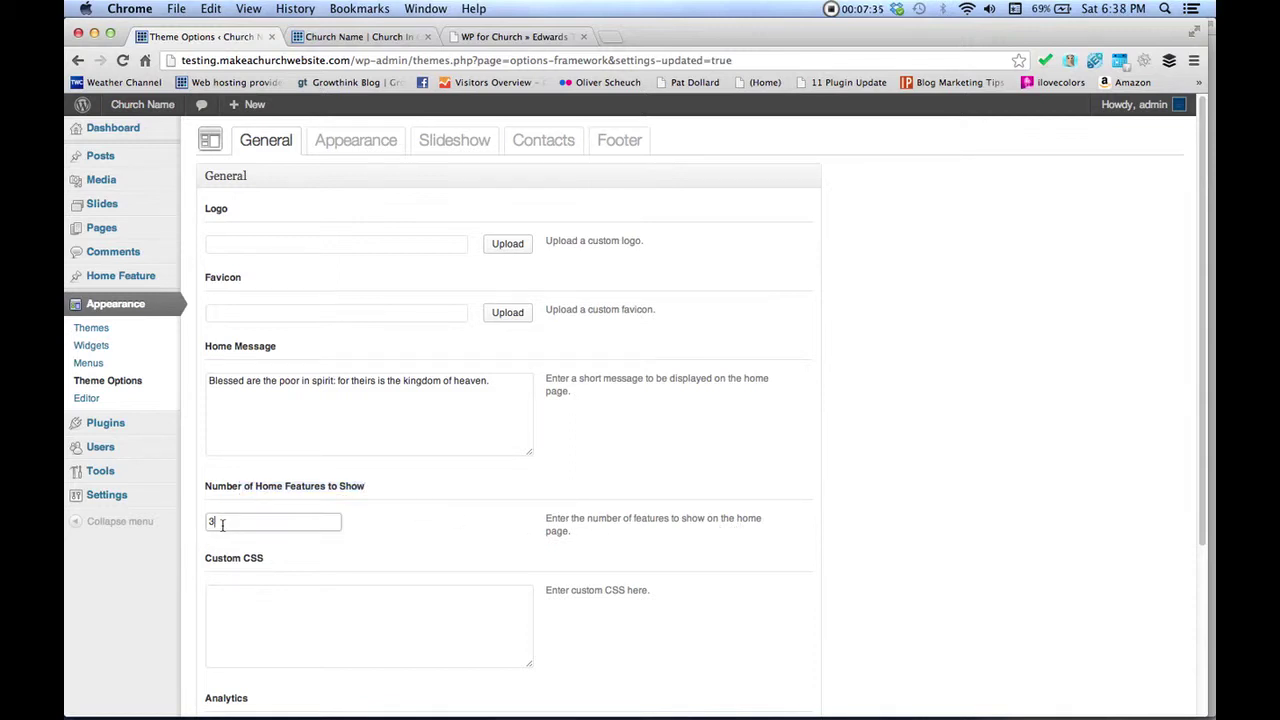
mouse_move(130, 281)
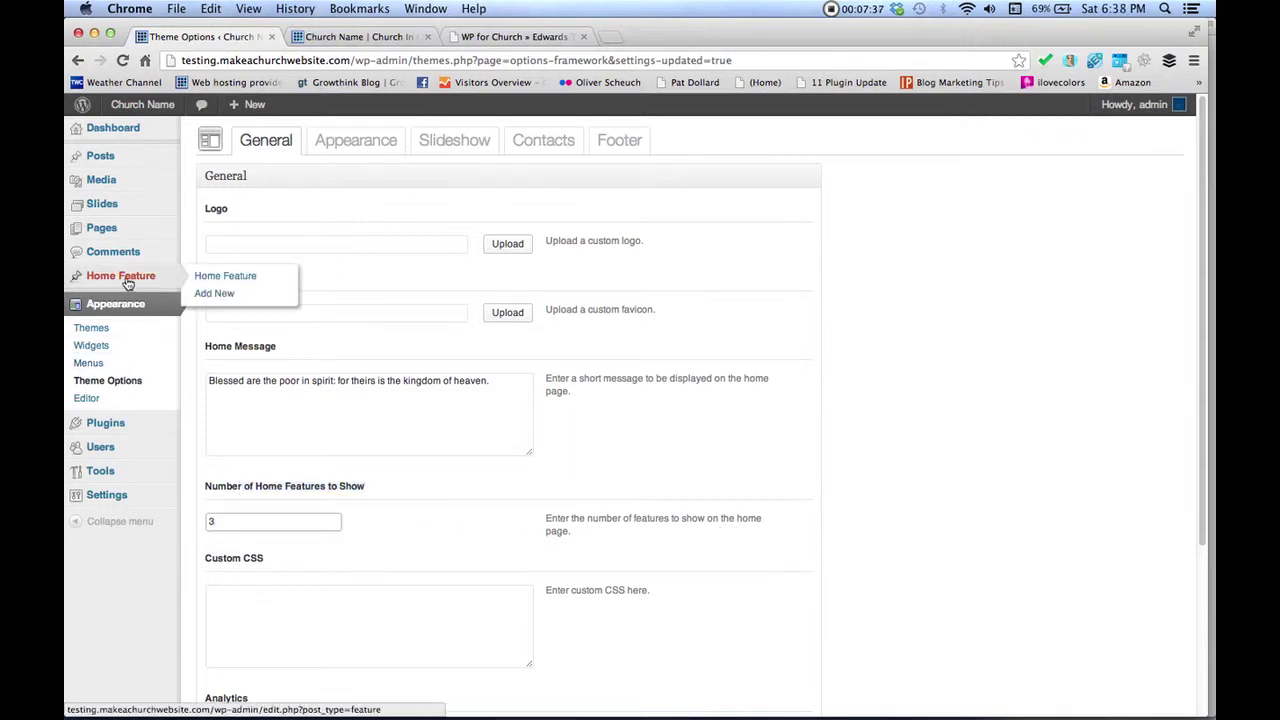
left_click(226, 278)
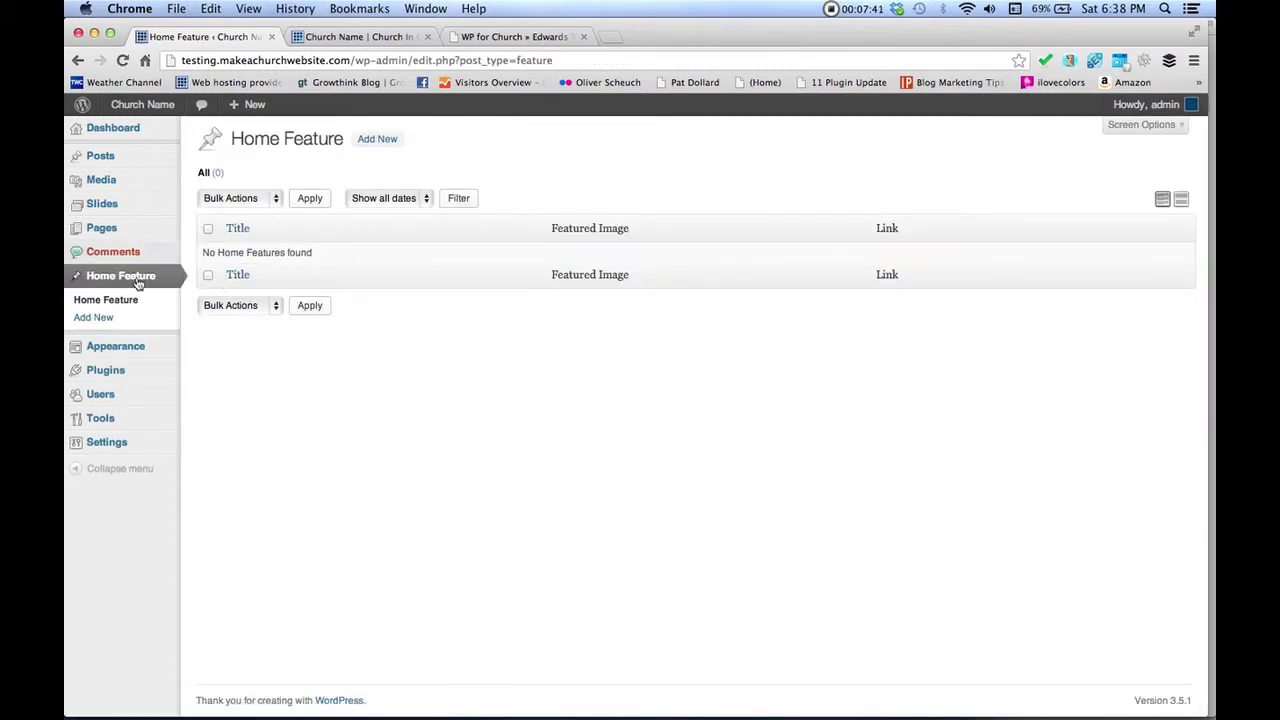
Step: Create a new home feature titled 'The Bible Way To Heaven'
left_click(388, 142)
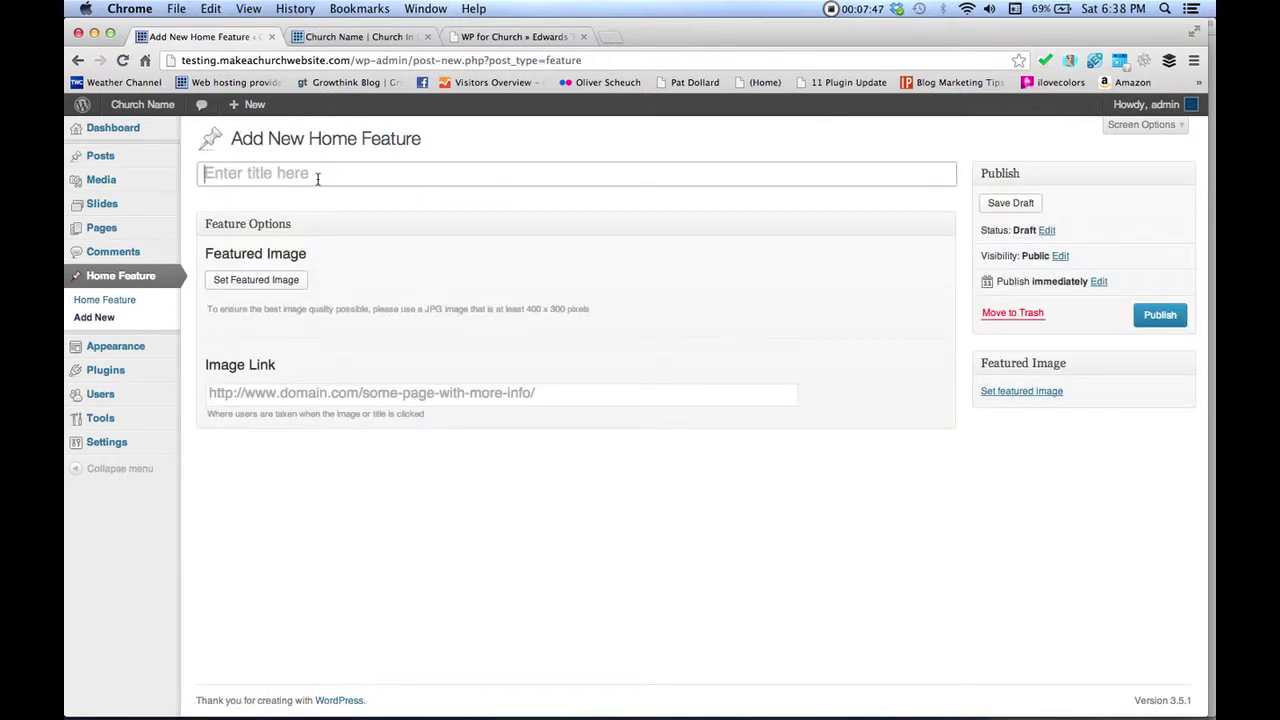
type("The Biblre")
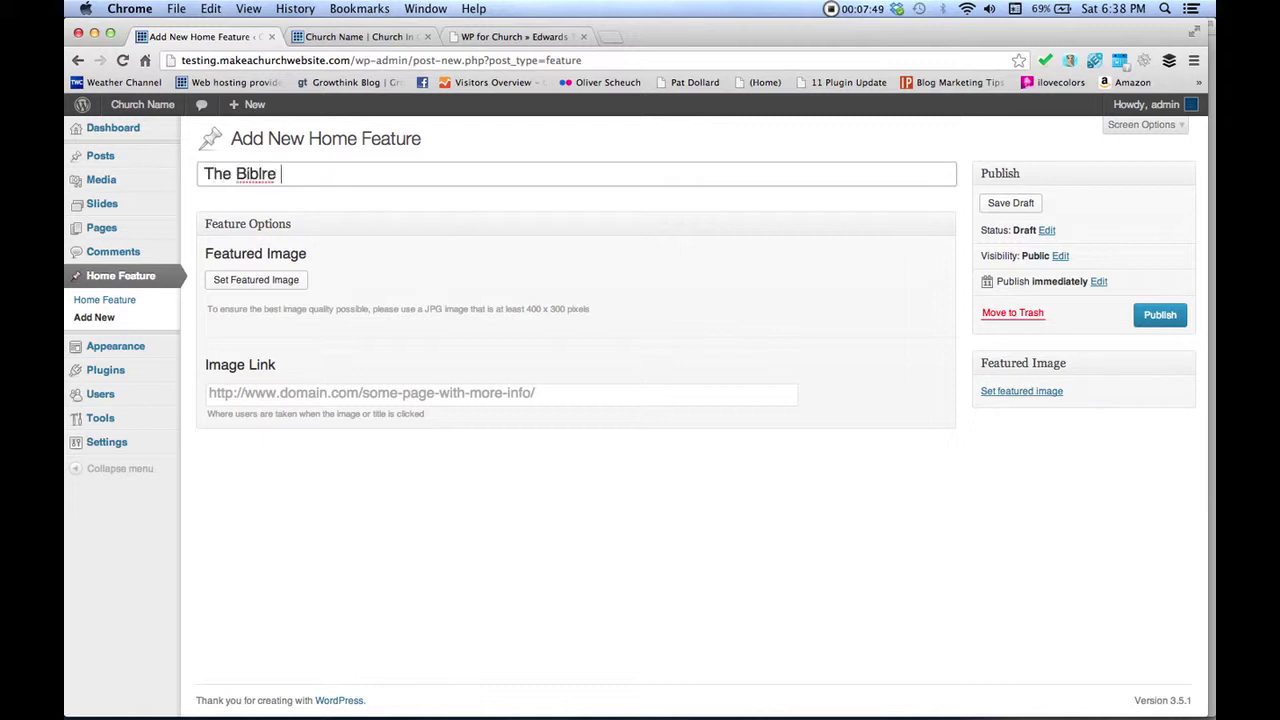
key("BackSpace")
key("BackSpace")
type("e way To")
key("BackSpace")
key("BackSpace")
key("BackSpace")
key("BackSpace")
key("BackSpace")
key("BackSpace")
type("Way To heave")
key("BackSpace")
key("BackSpace")
key("BackSpace")
key("BackSpace")
key("BackSpace")
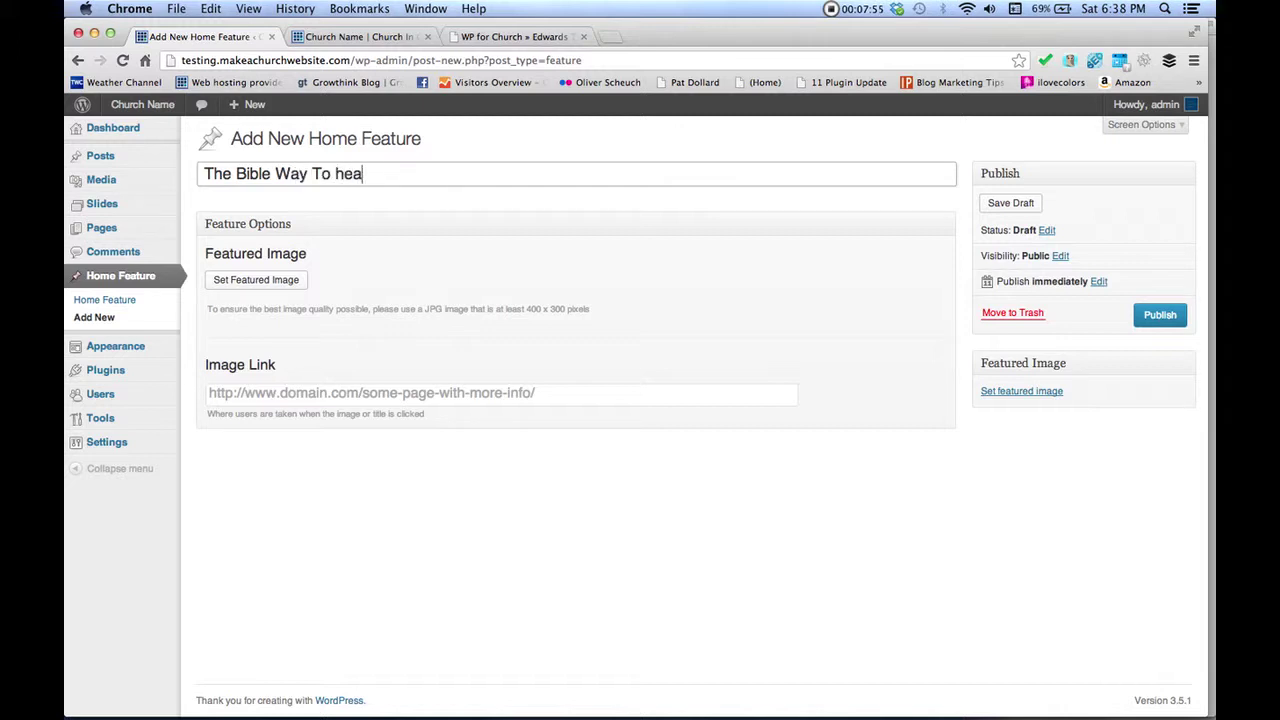
type("Heaven")
Step: Upload The Bible Way to Heaven.jpg from the Graphics folder for the feature
left_click(251, 284)
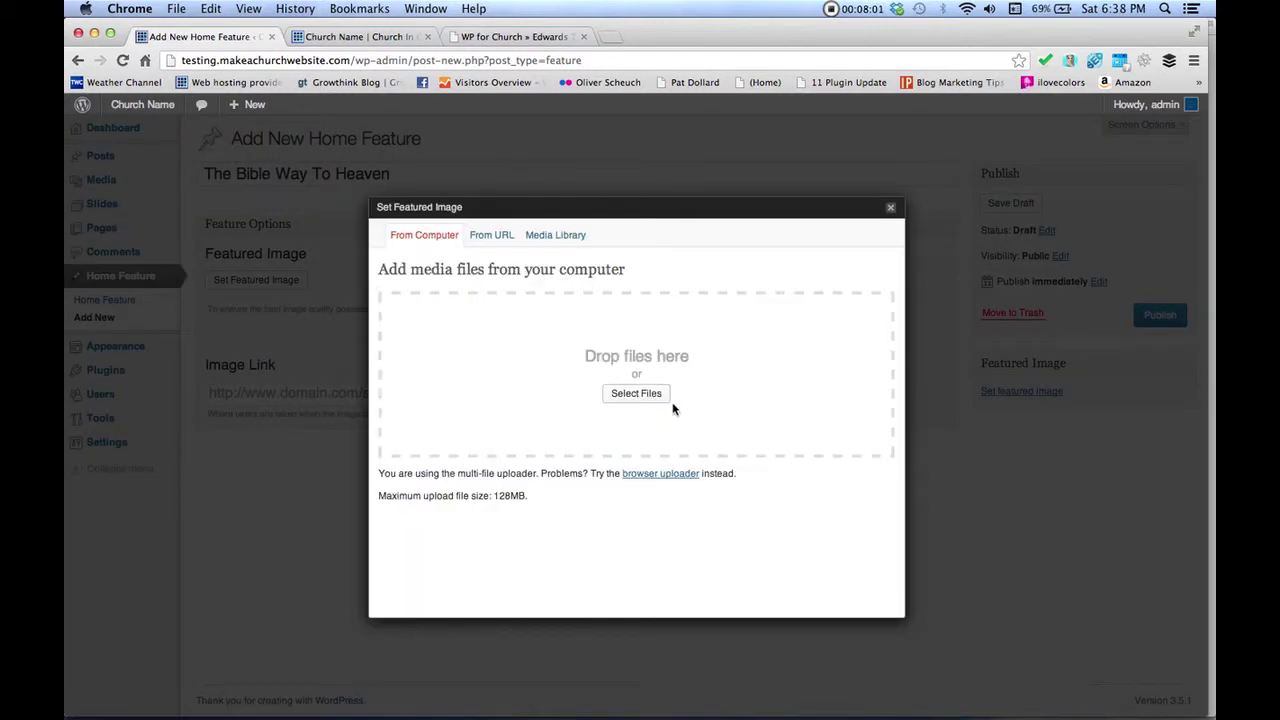
left_click(638, 395)
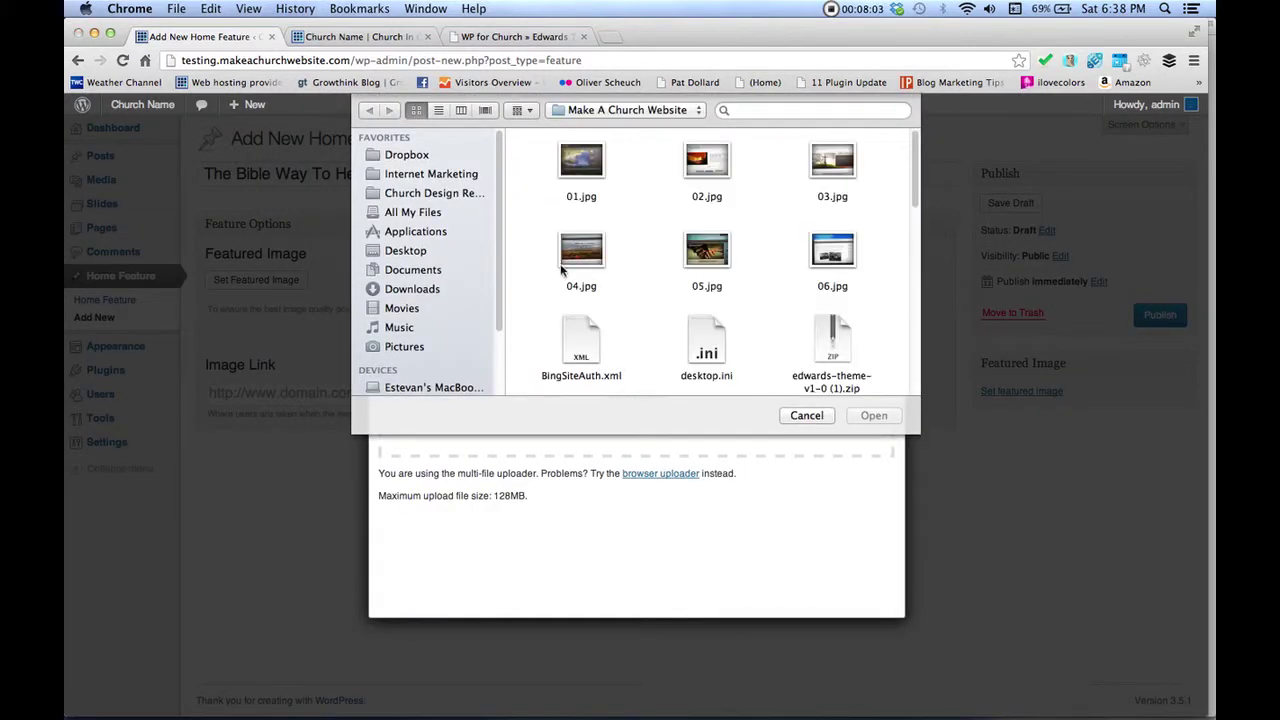
scroll(558, 265, "down", 5)
double_click(597, 287)
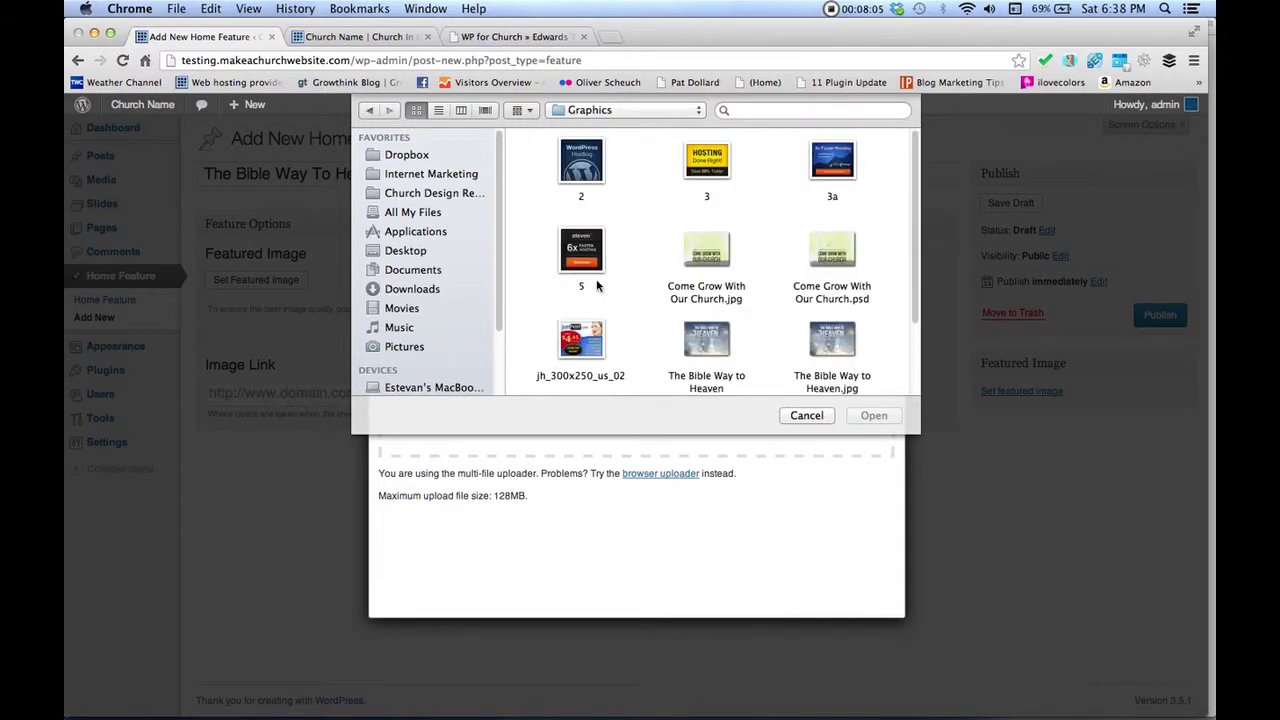
scroll(595, 288, "down", 1)
left_click(850, 342)
left_click(872, 416)
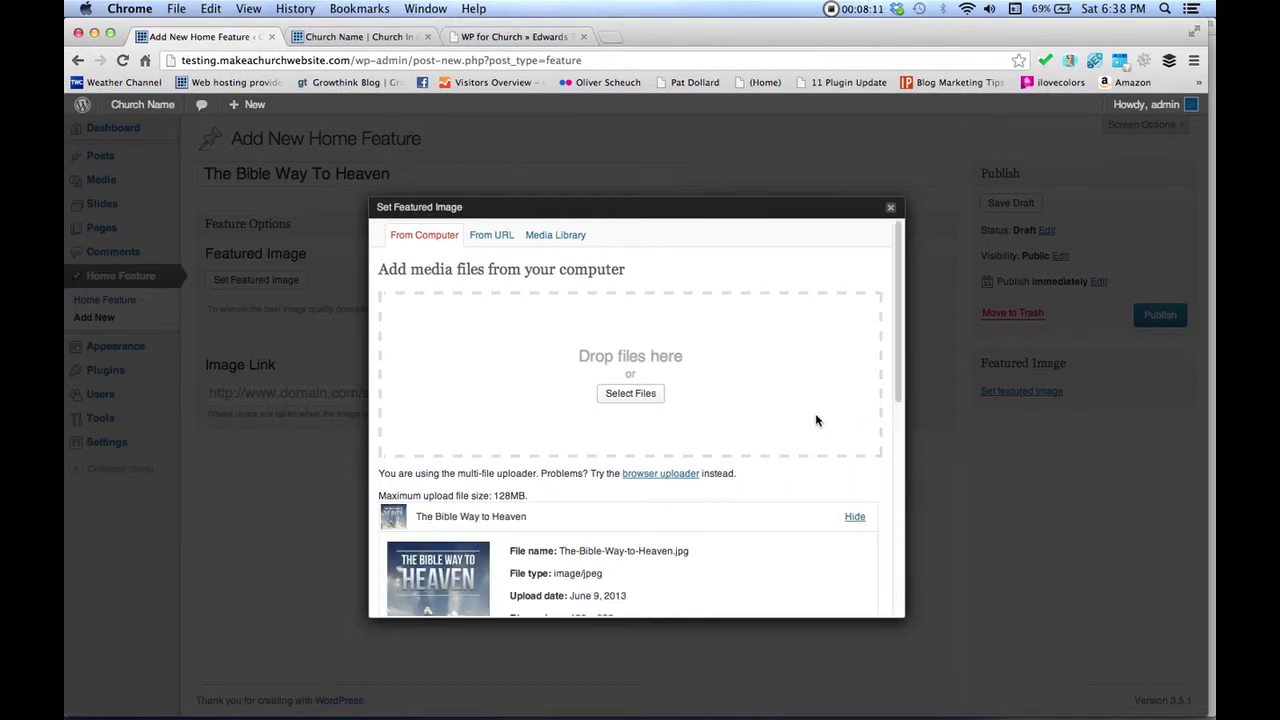
scroll(715, 485, "down", 3)
scroll(715, 485, "down", 3)
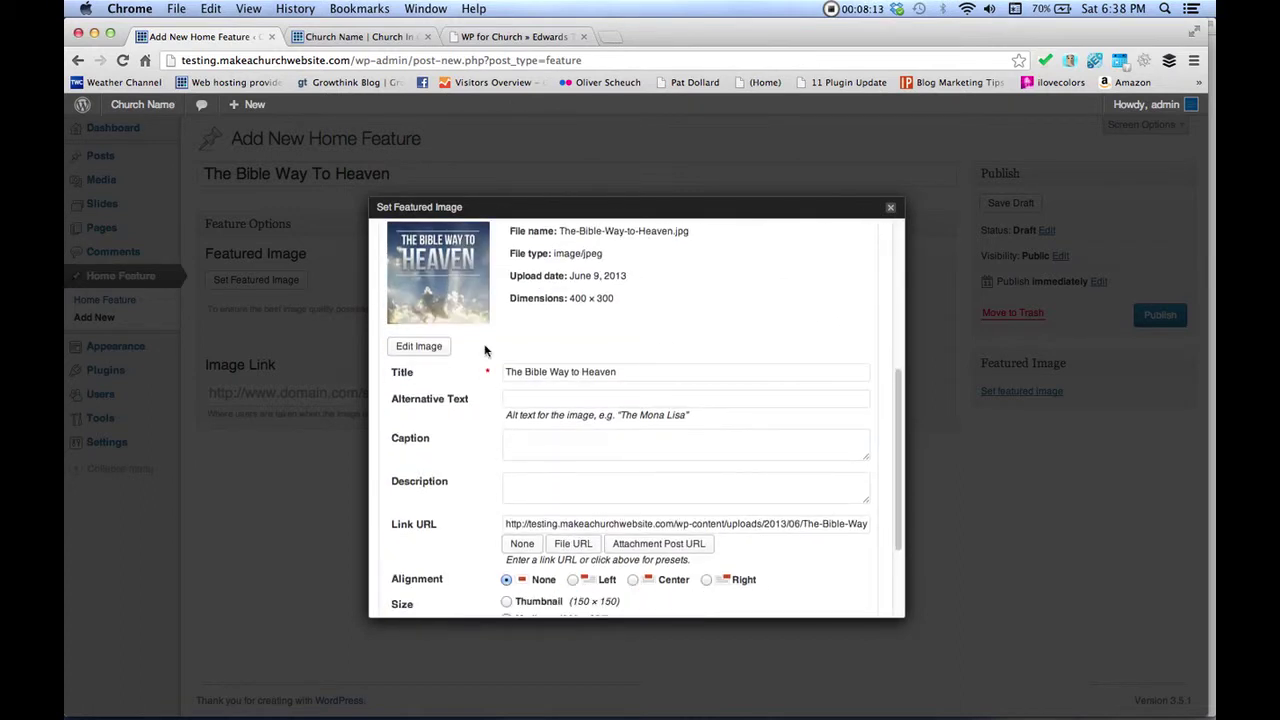
scroll(513, 446, "down", 3)
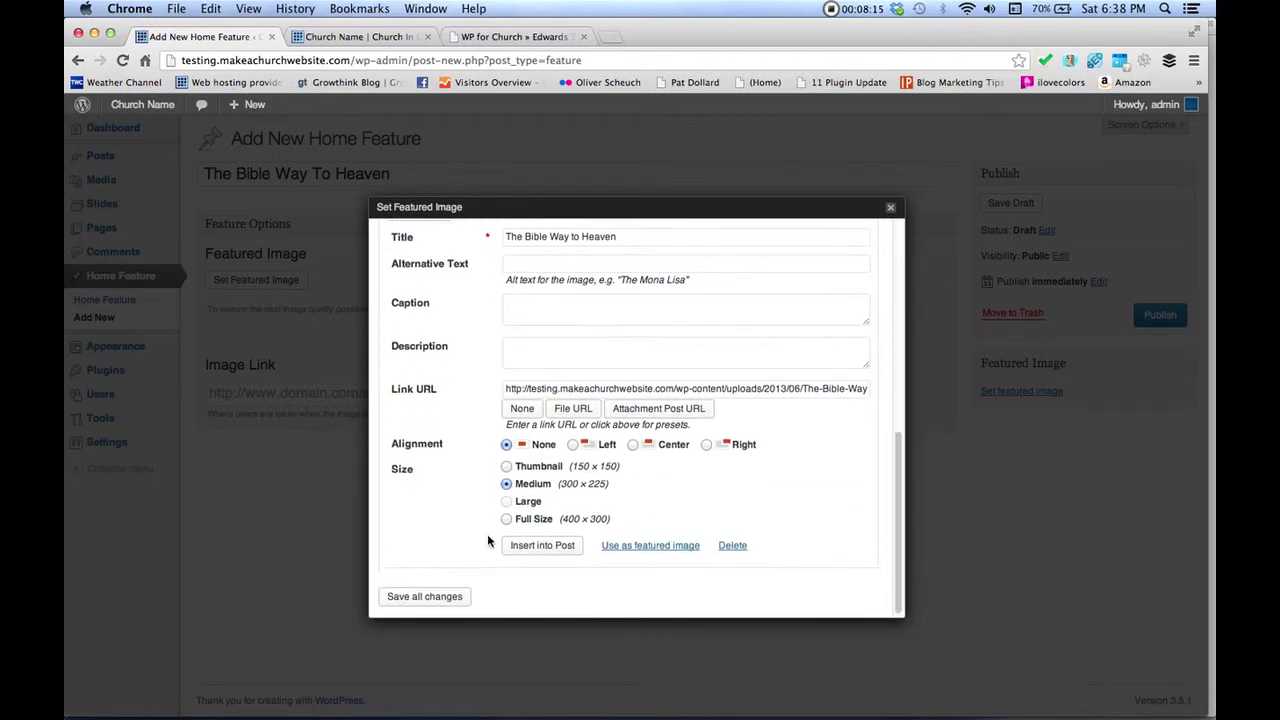
left_click(548, 546)
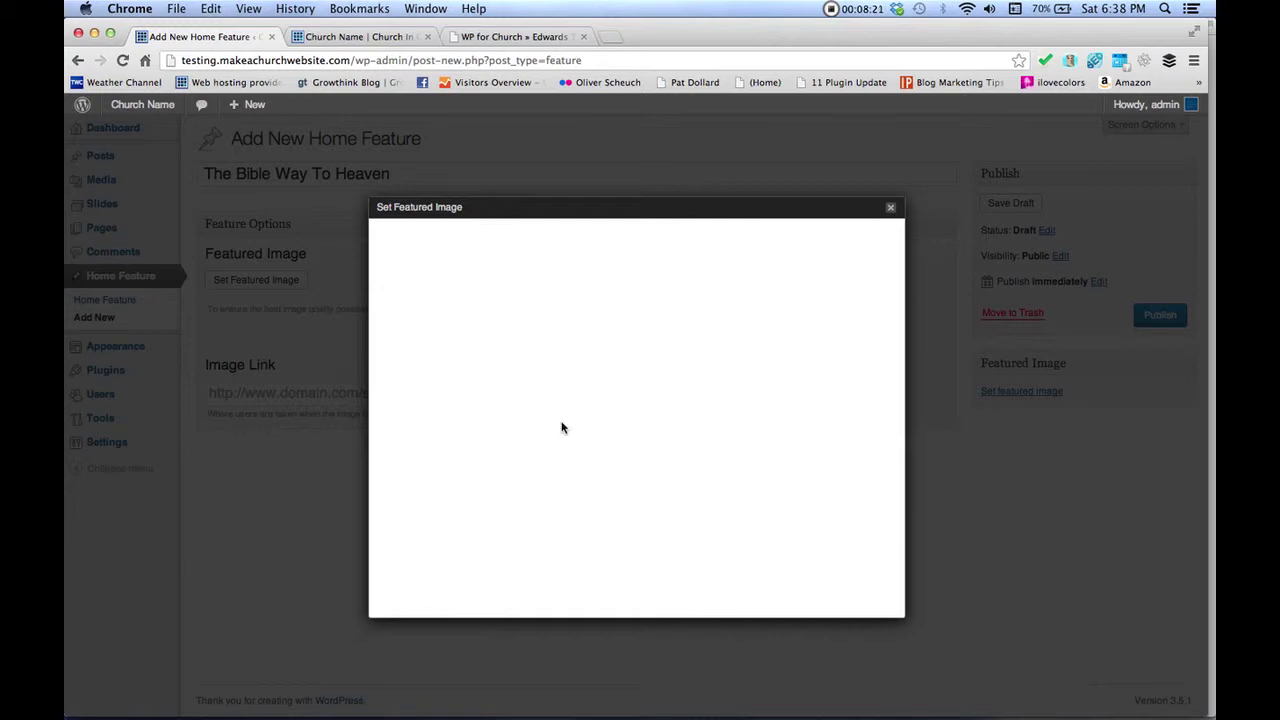
Step: Set the uploaded picture as the feature's featured image
left_click(890, 208)
left_click(237, 283)
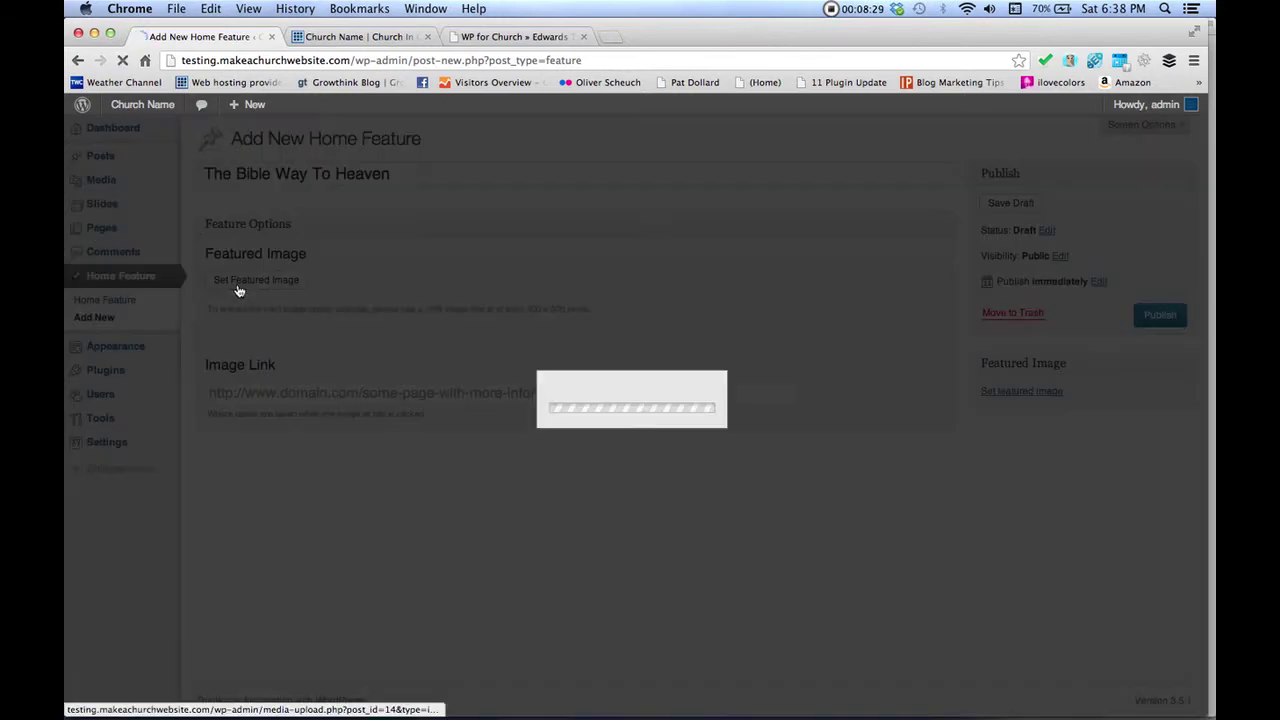
left_click(551, 237)
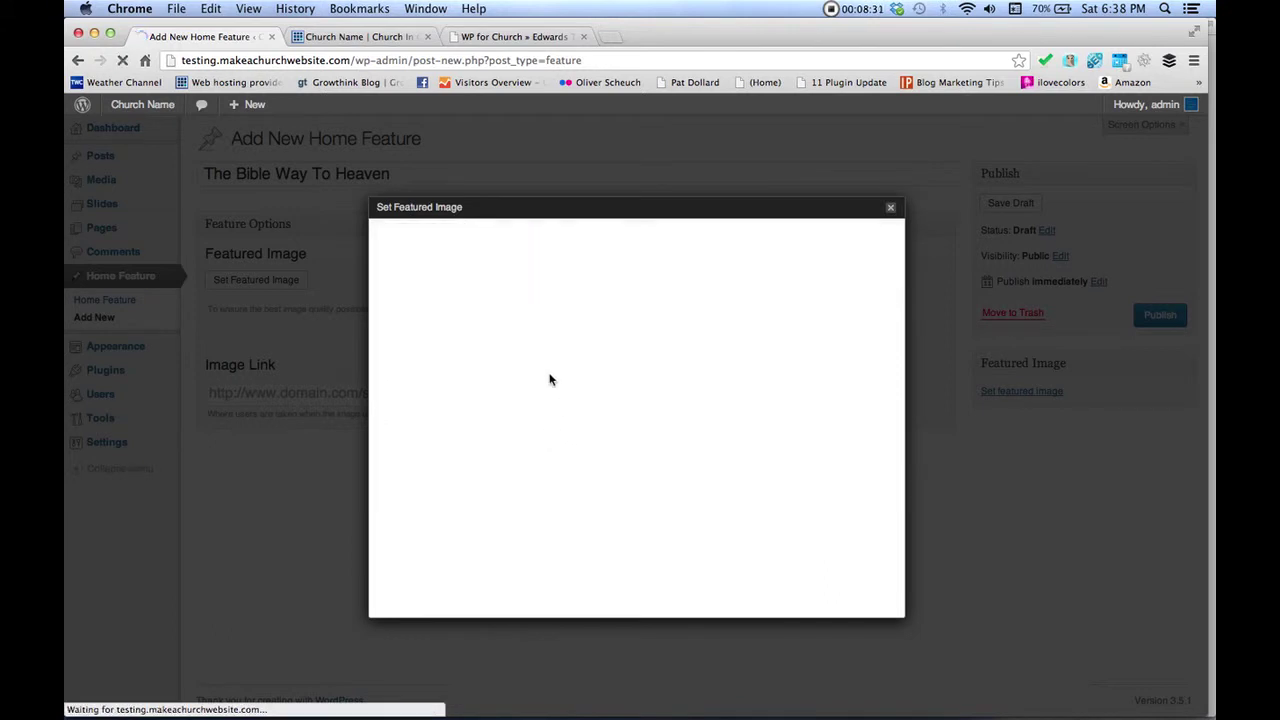
scroll(514, 449, "down", 5)
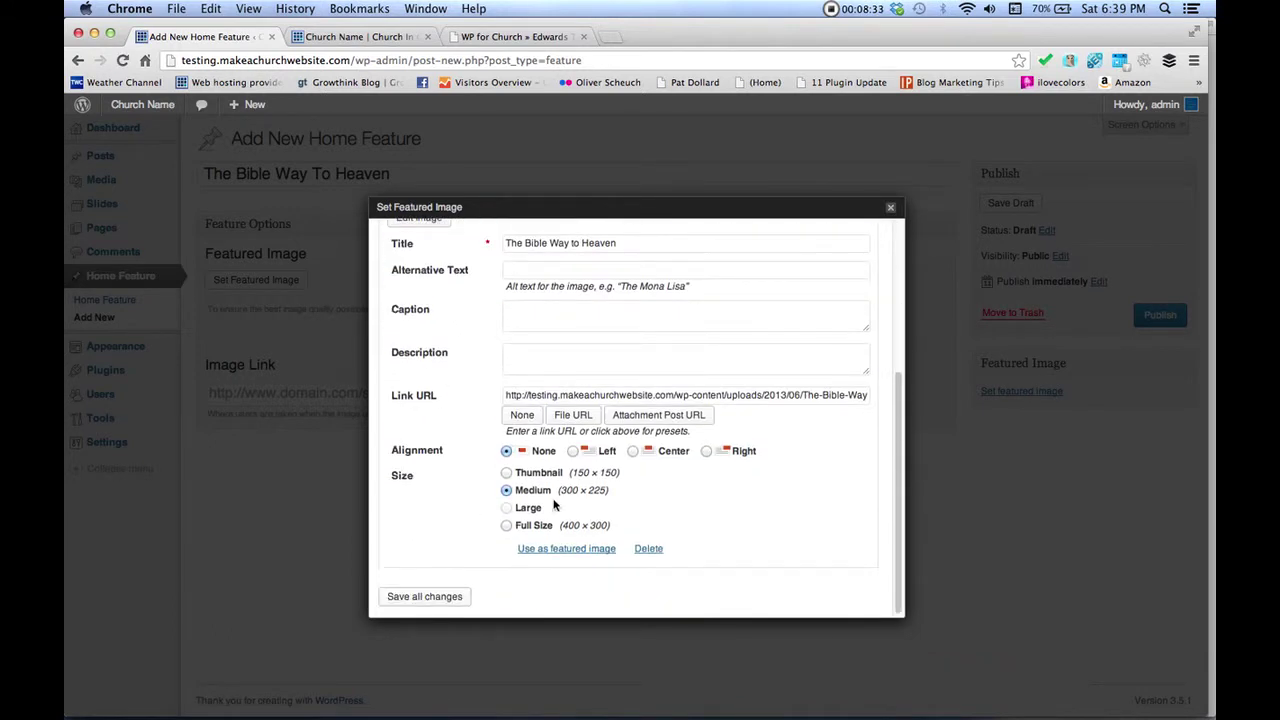
left_click(552, 550)
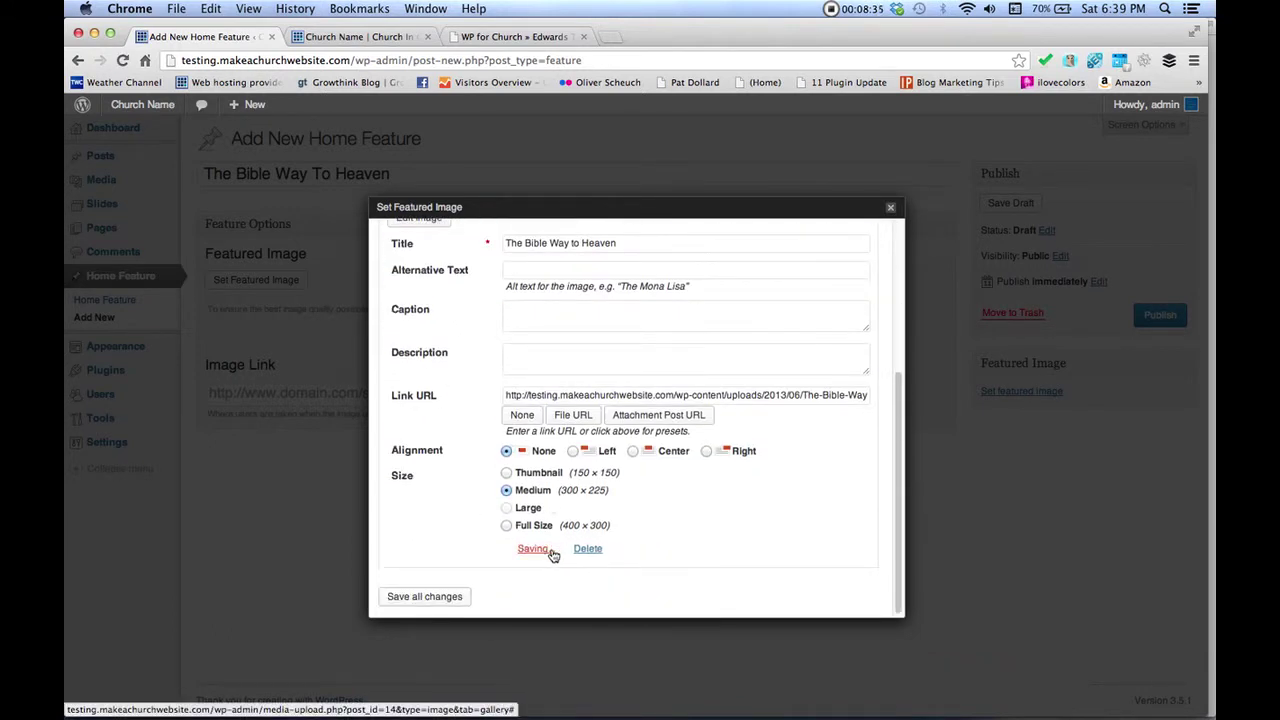
left_click(891, 209)
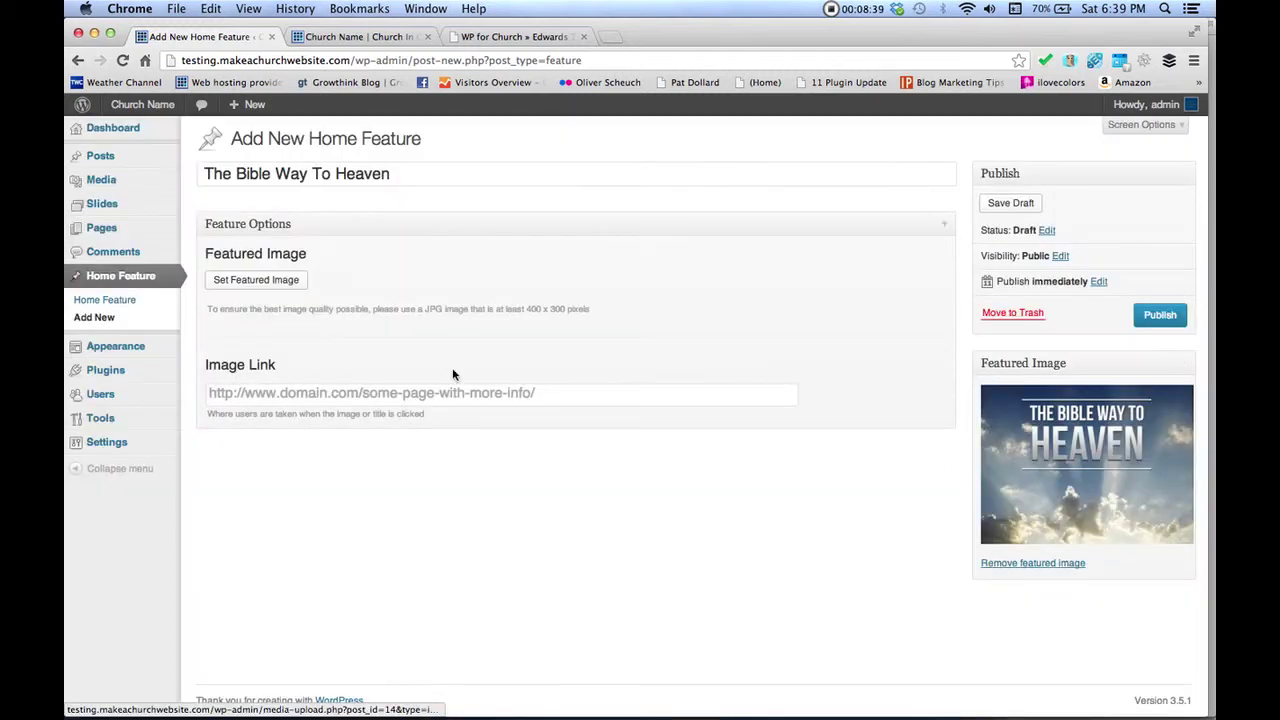
Step: Set the Image Link to # and publish the home feature
left_click(391, 396)
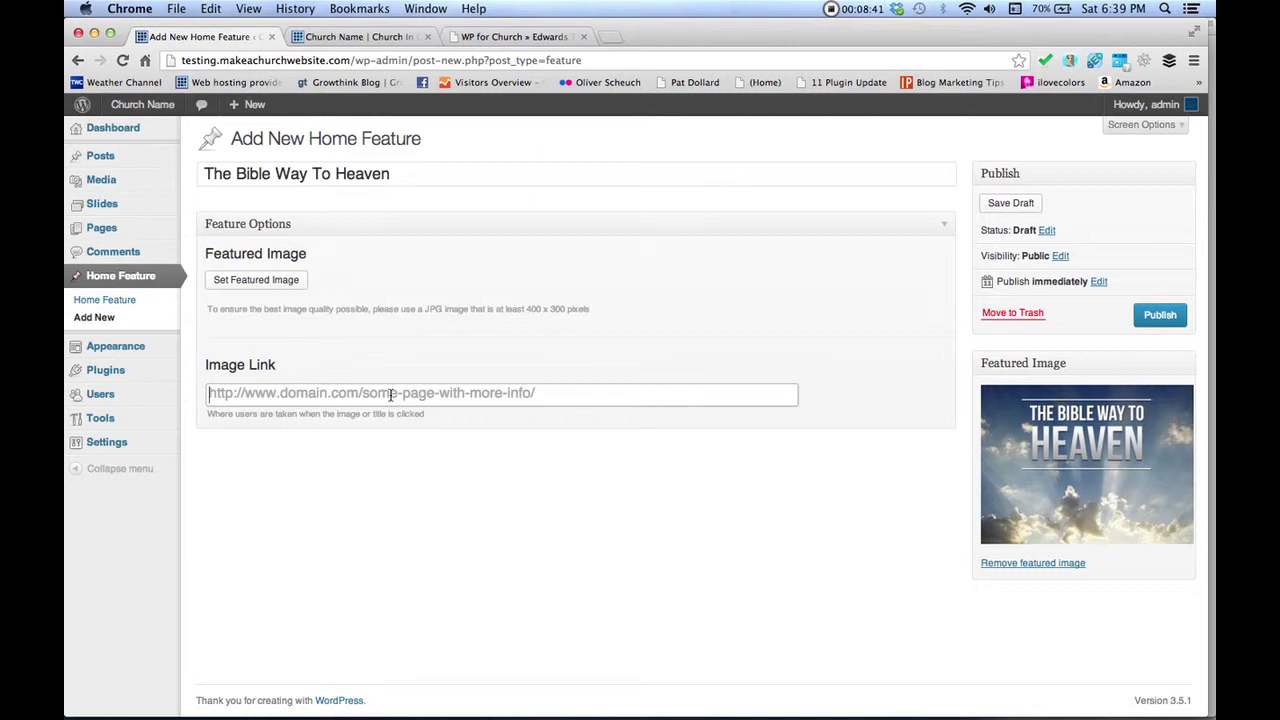
type("#")
left_click(1155, 318)
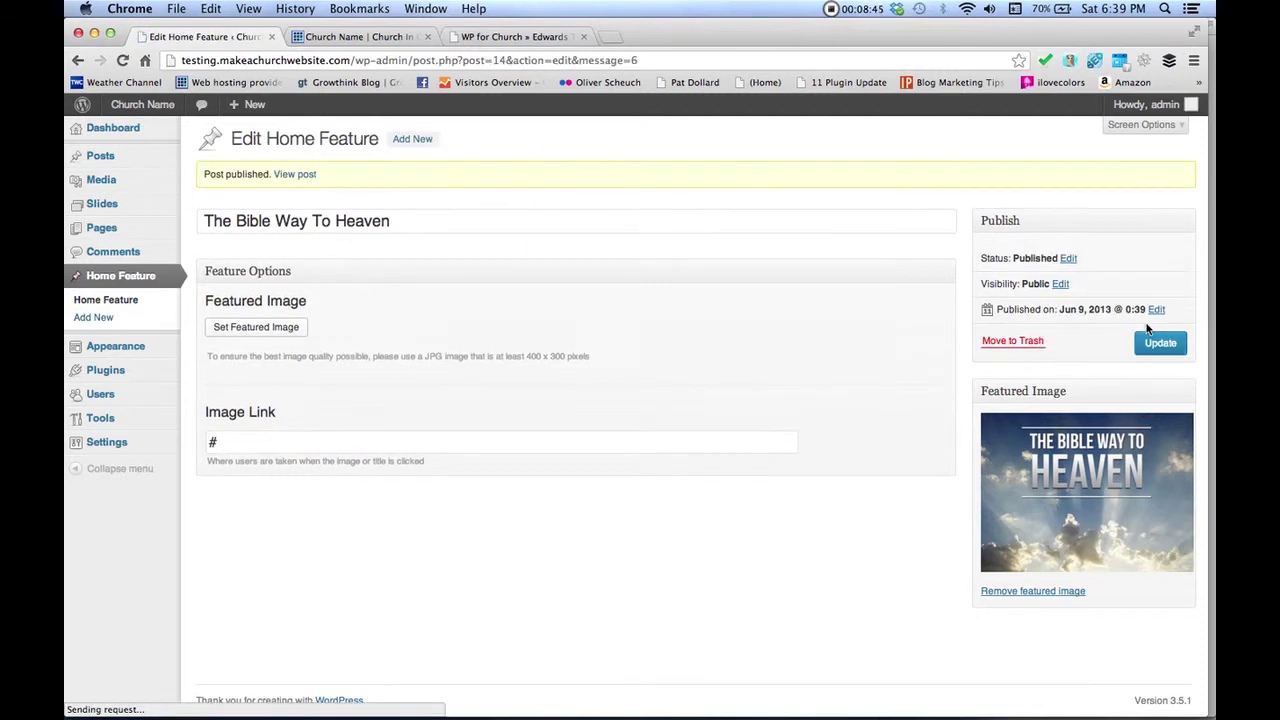
left_click(360, 36)
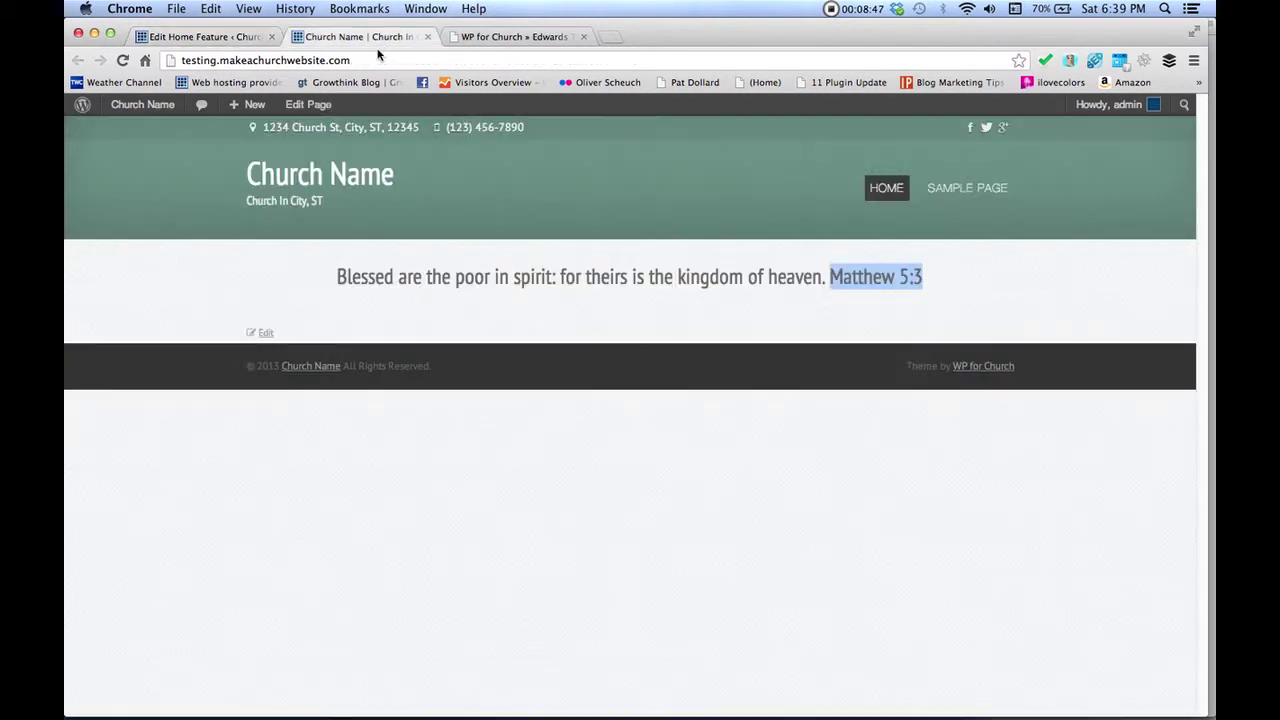
left_click(123, 61)
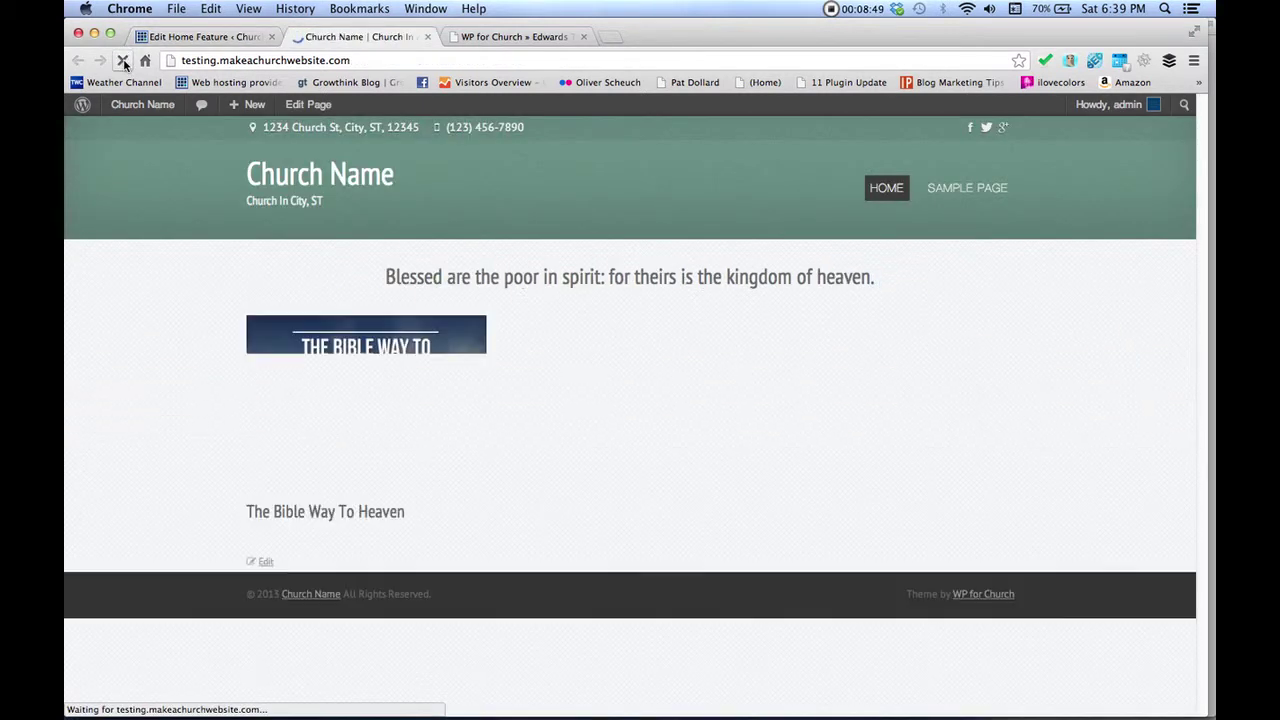
left_click(359, 419)
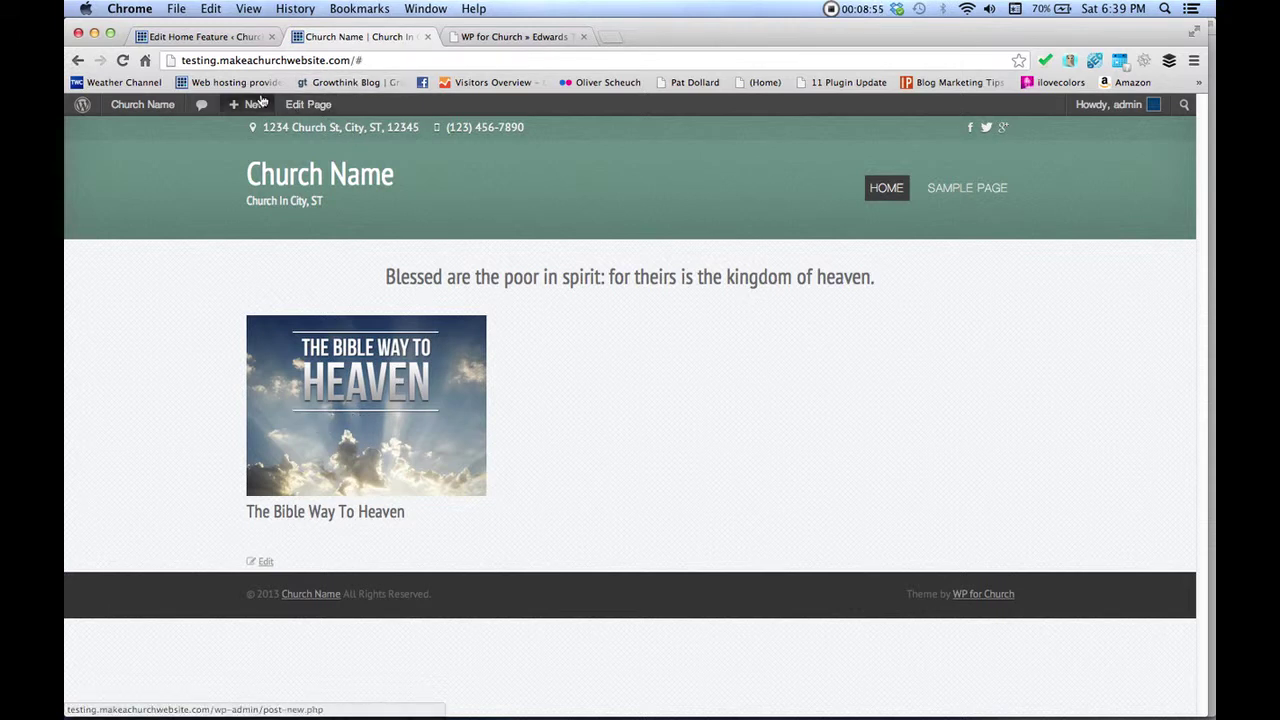
left_click(214, 42)
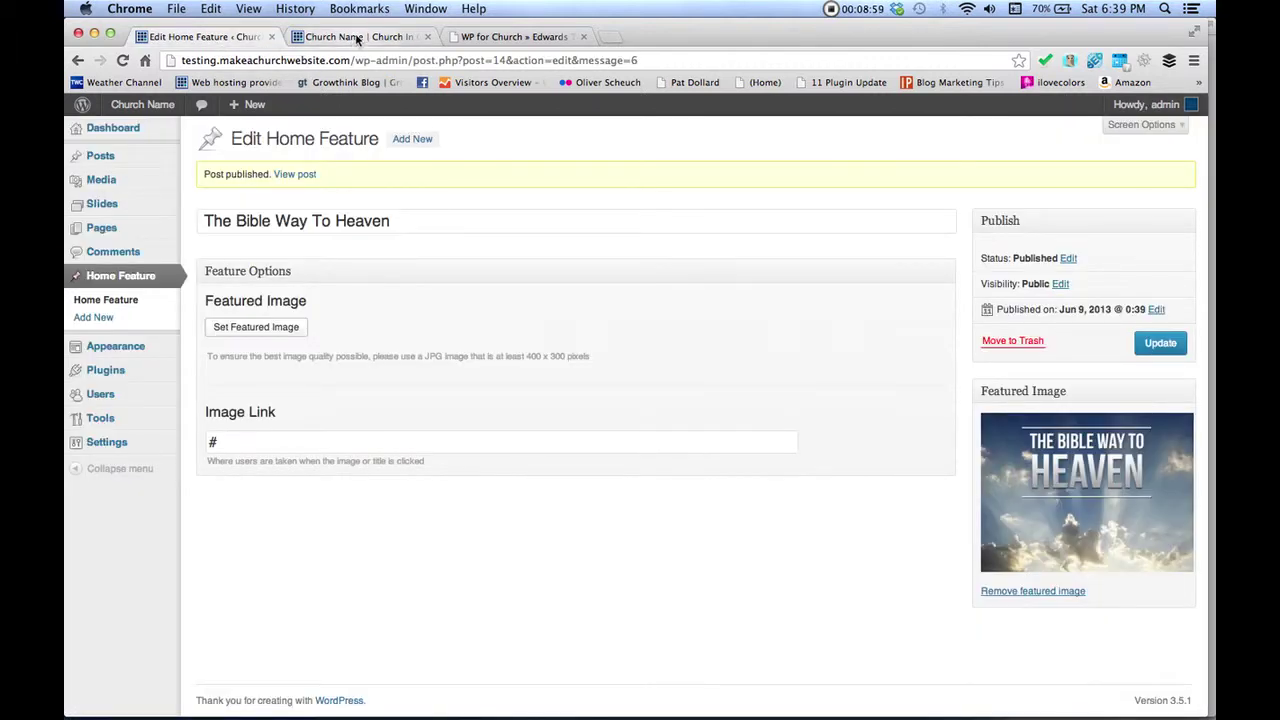
mouse_move(93, 166)
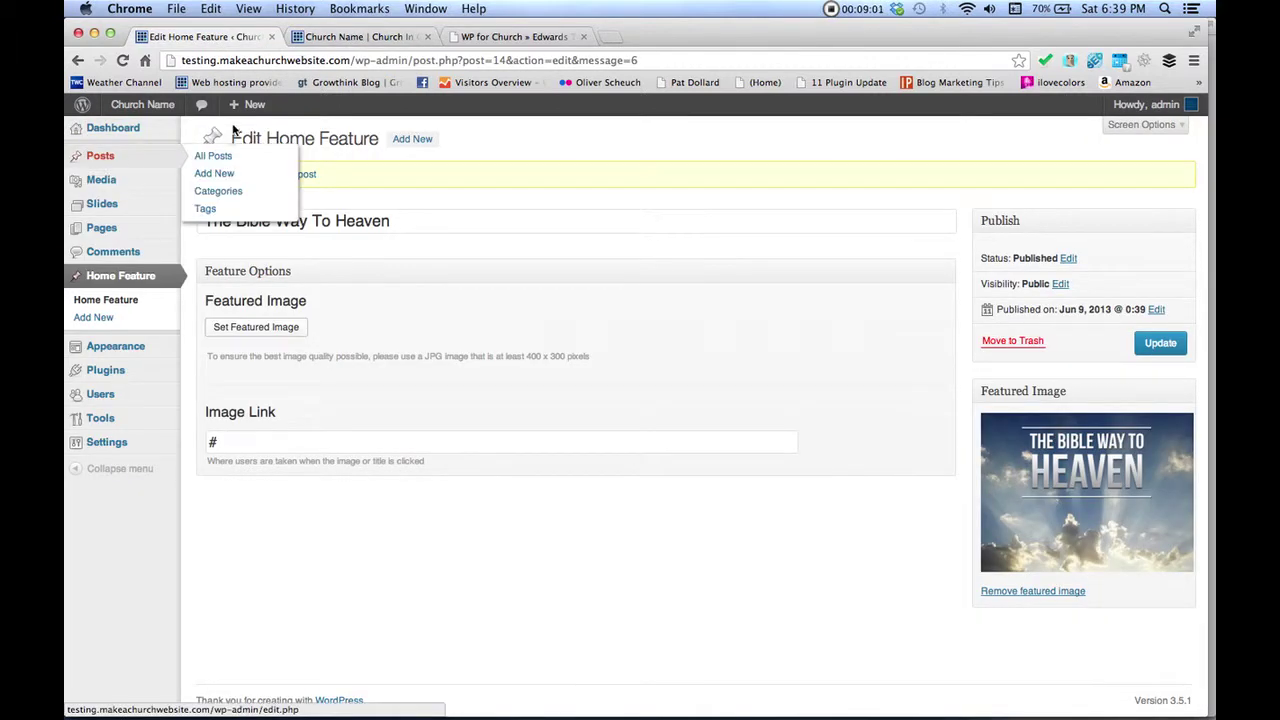
mouse_move(247, 108)
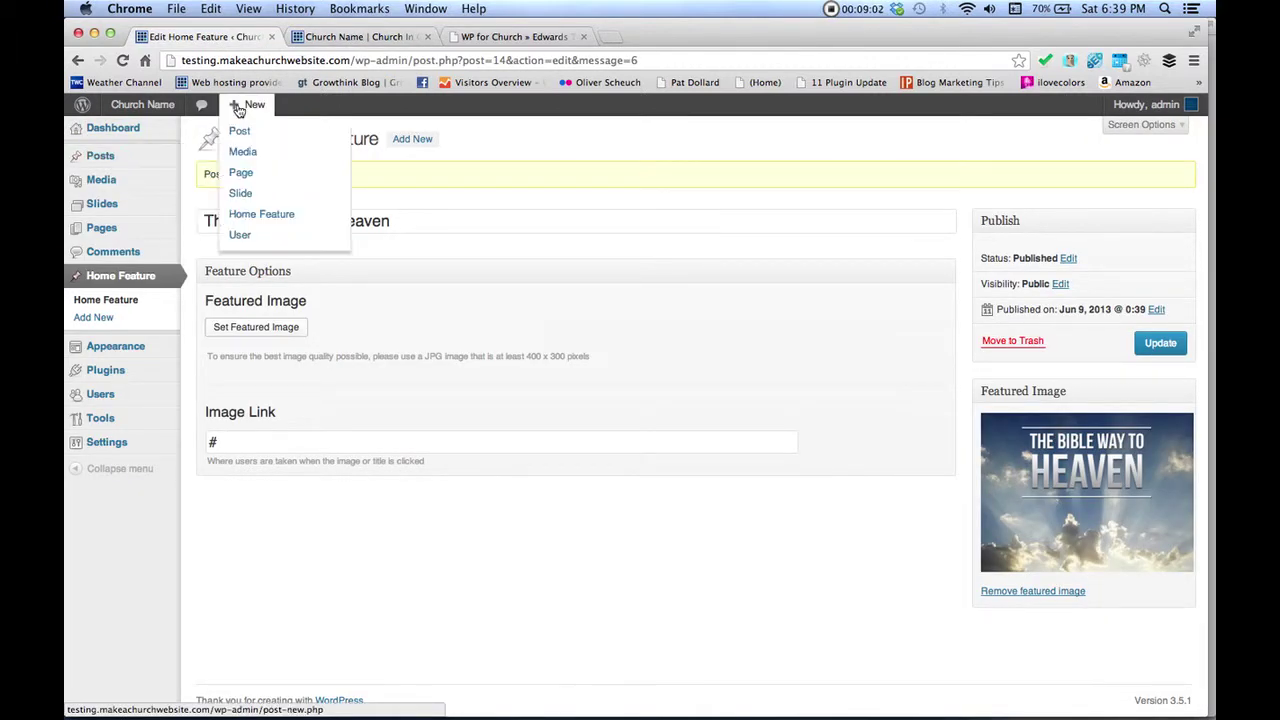
Step: Publish page 'The Bible Way To Heaven' with body 'Plan of Salvation', then open the Home Feature list
left_click(245, 176)
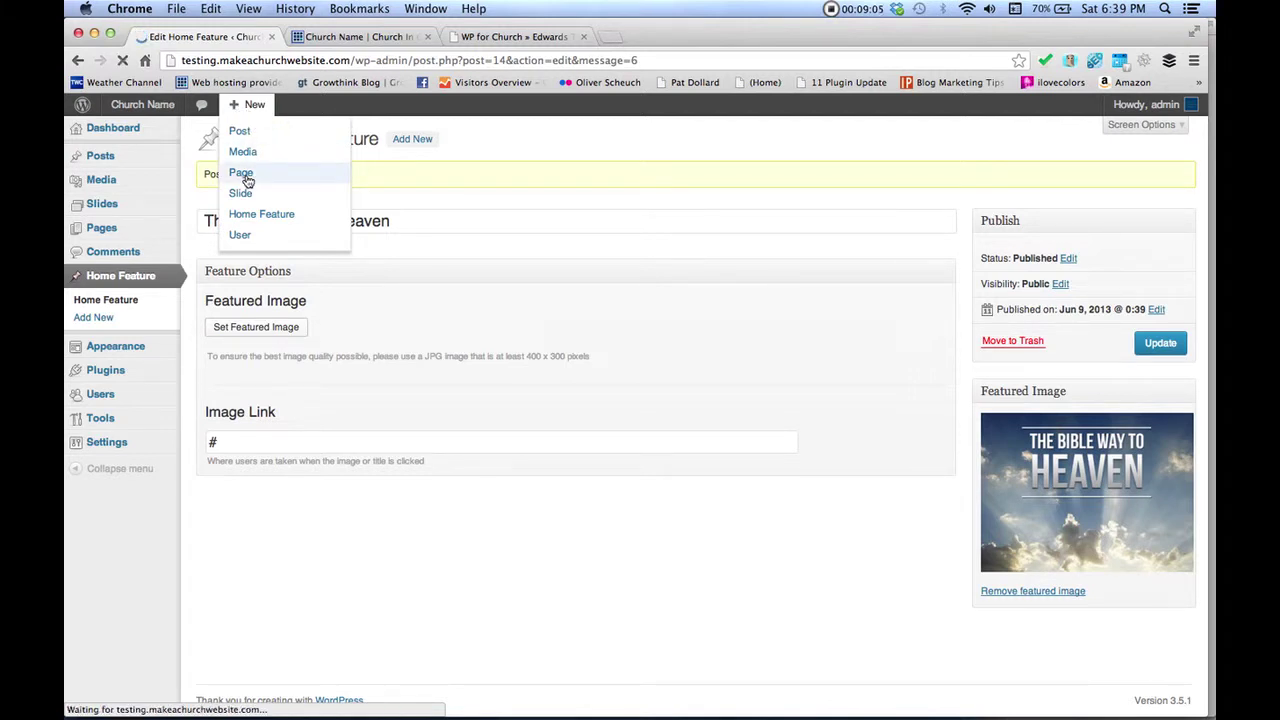
left_click(249, 172)
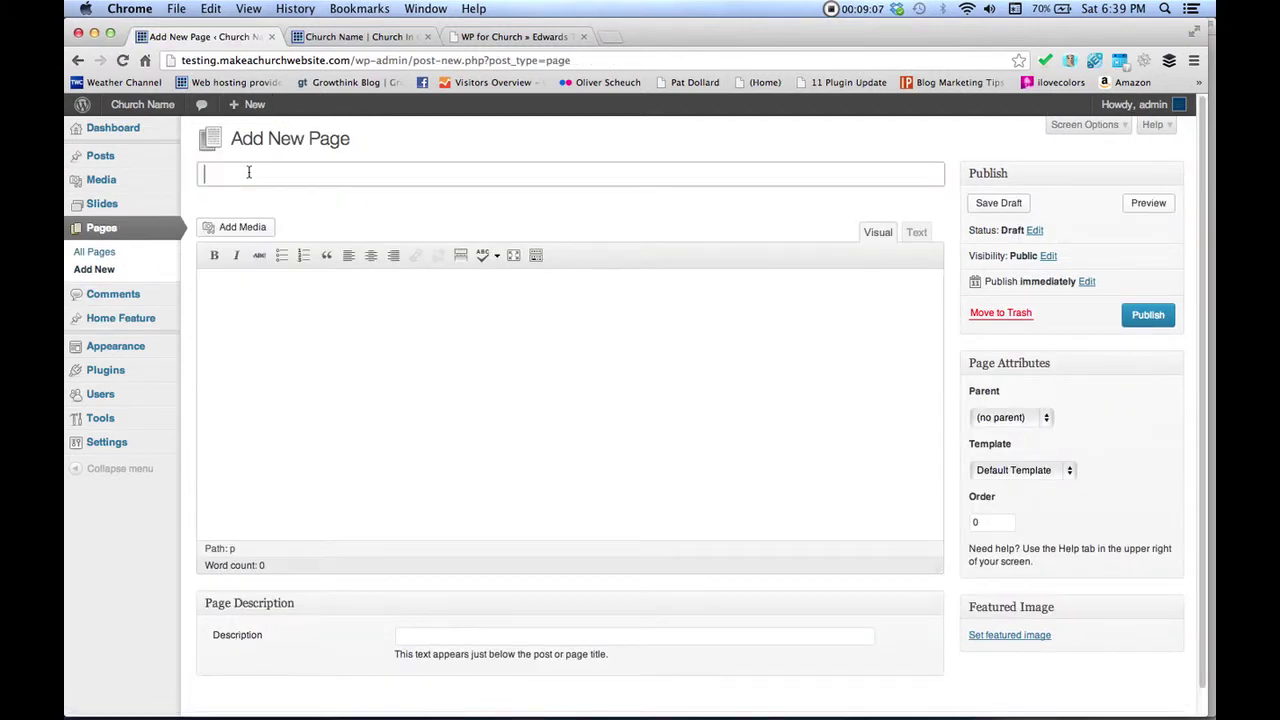
type("The Bibler  way T")
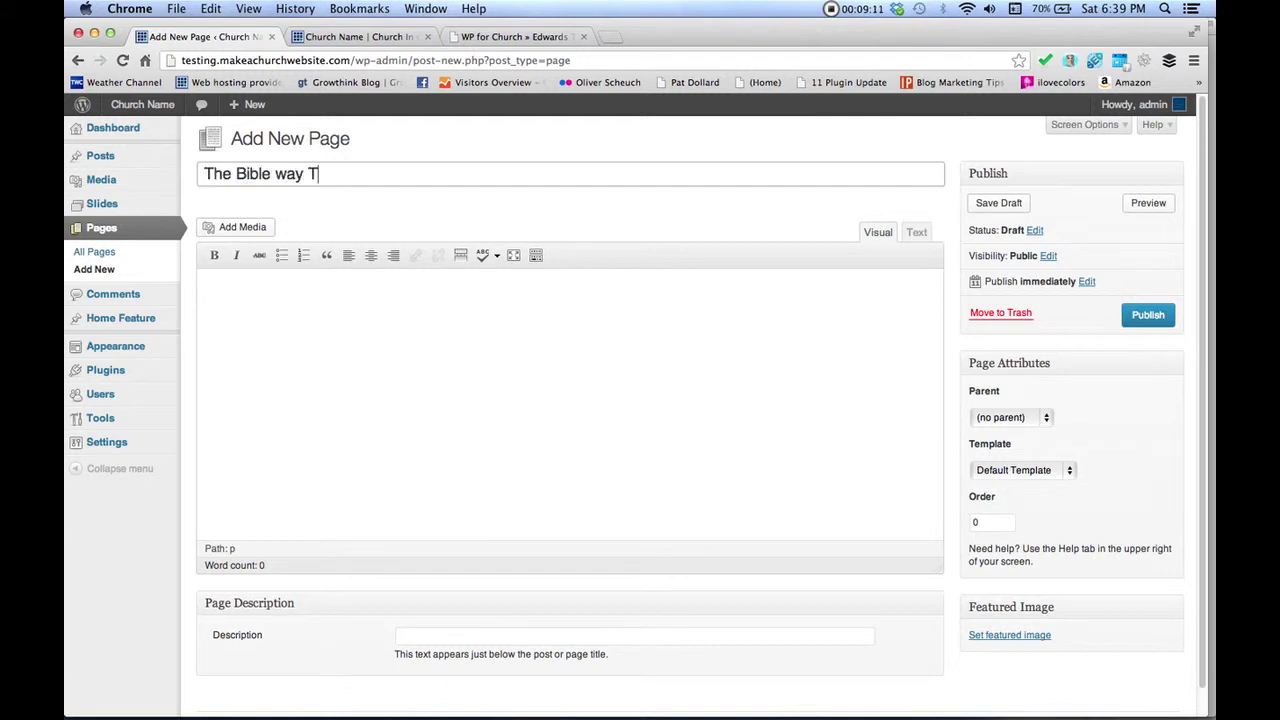
type("ho")
key("BackSpace")
key("BackSpace")
left_click(341, 320)
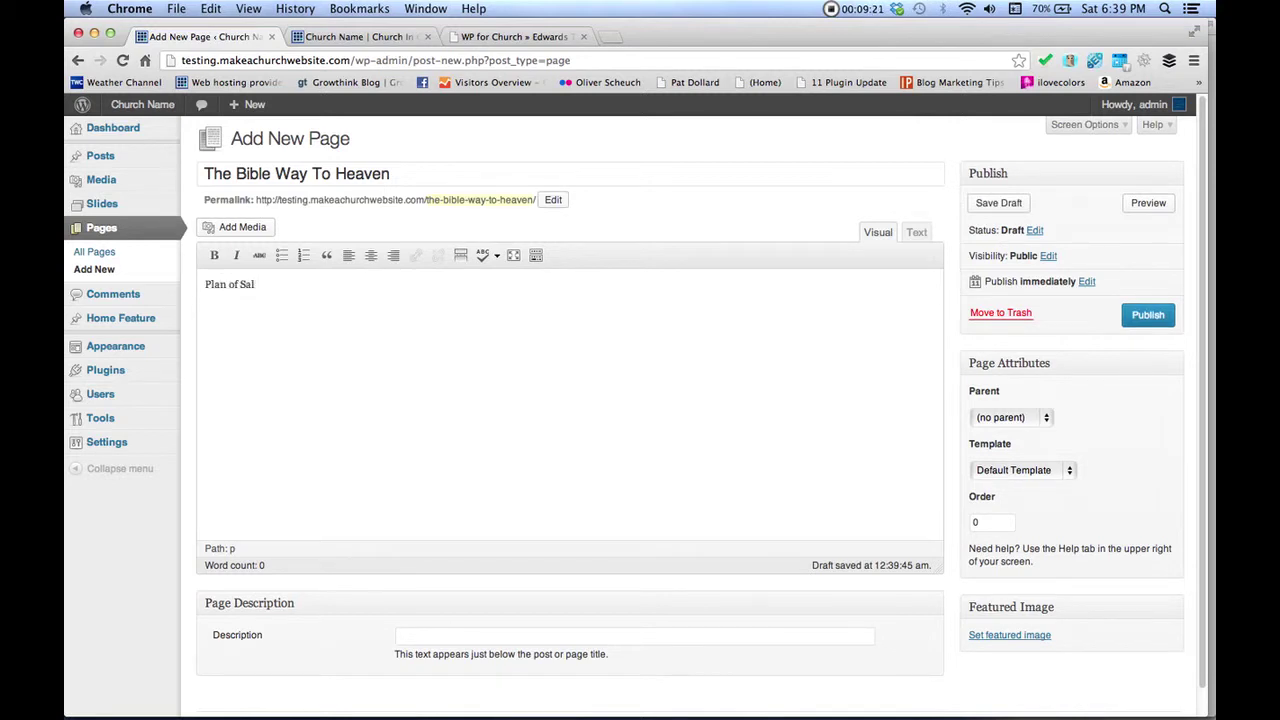
left_click(1147, 317)
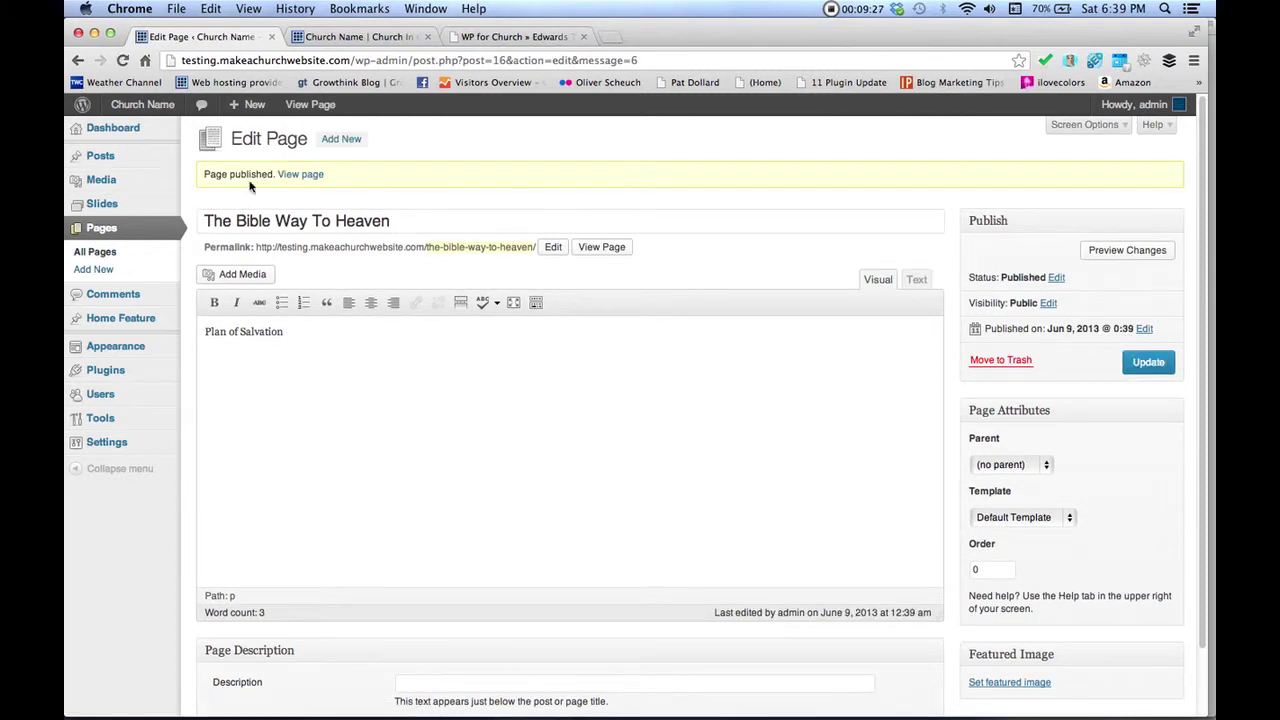
mouse_move(105, 318)
left_click(223, 320)
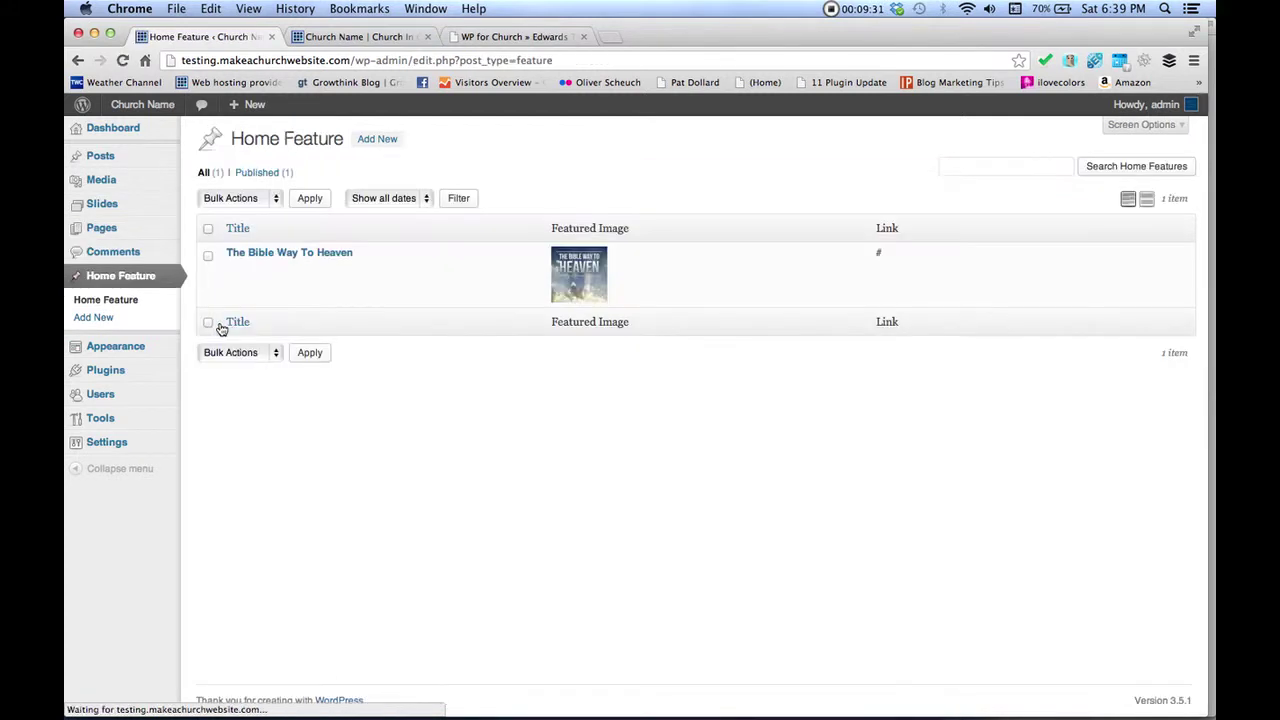
Step: View the published page and copy its web address
right_click(222, 330)
left_click(76, 62)
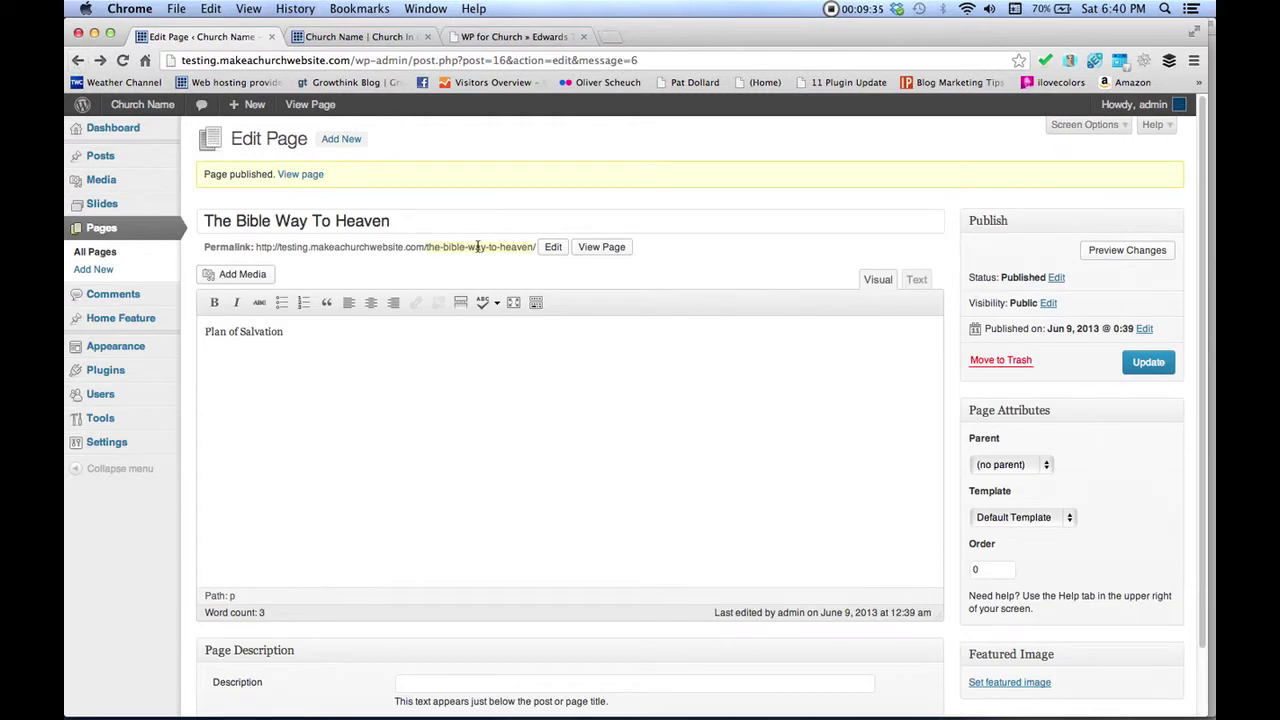
left_click(596, 247)
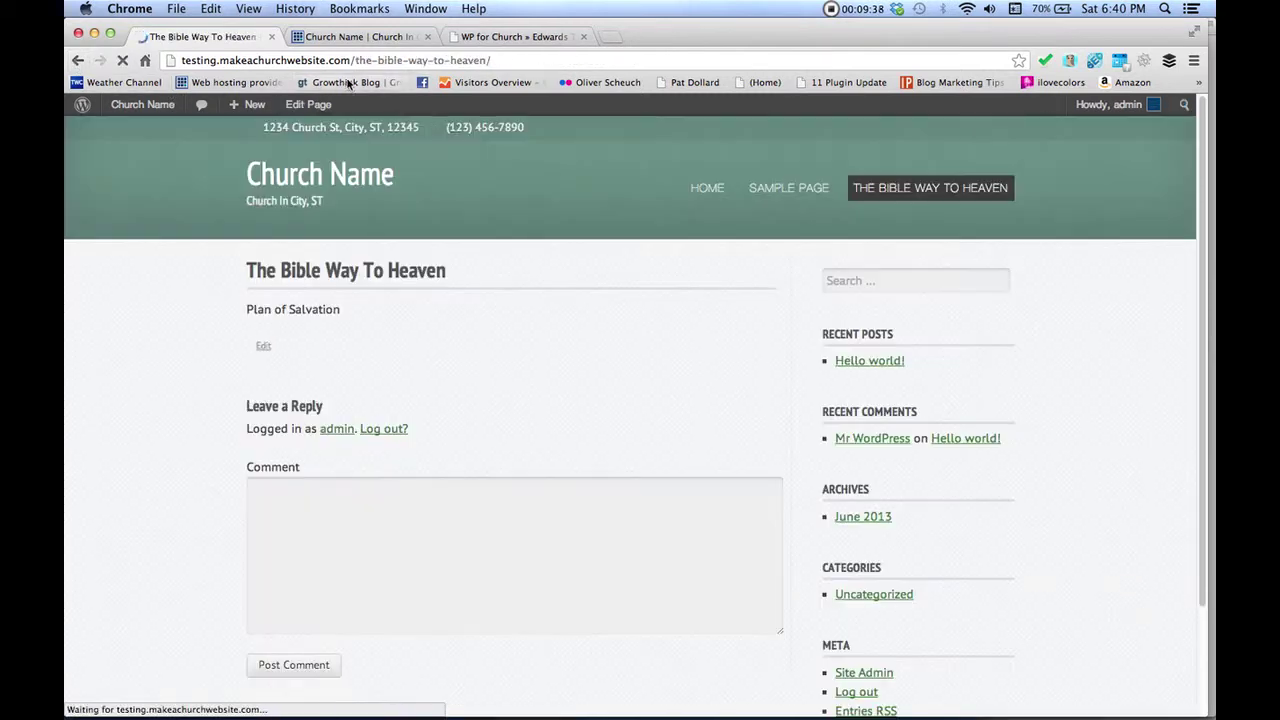
left_click(352, 60)
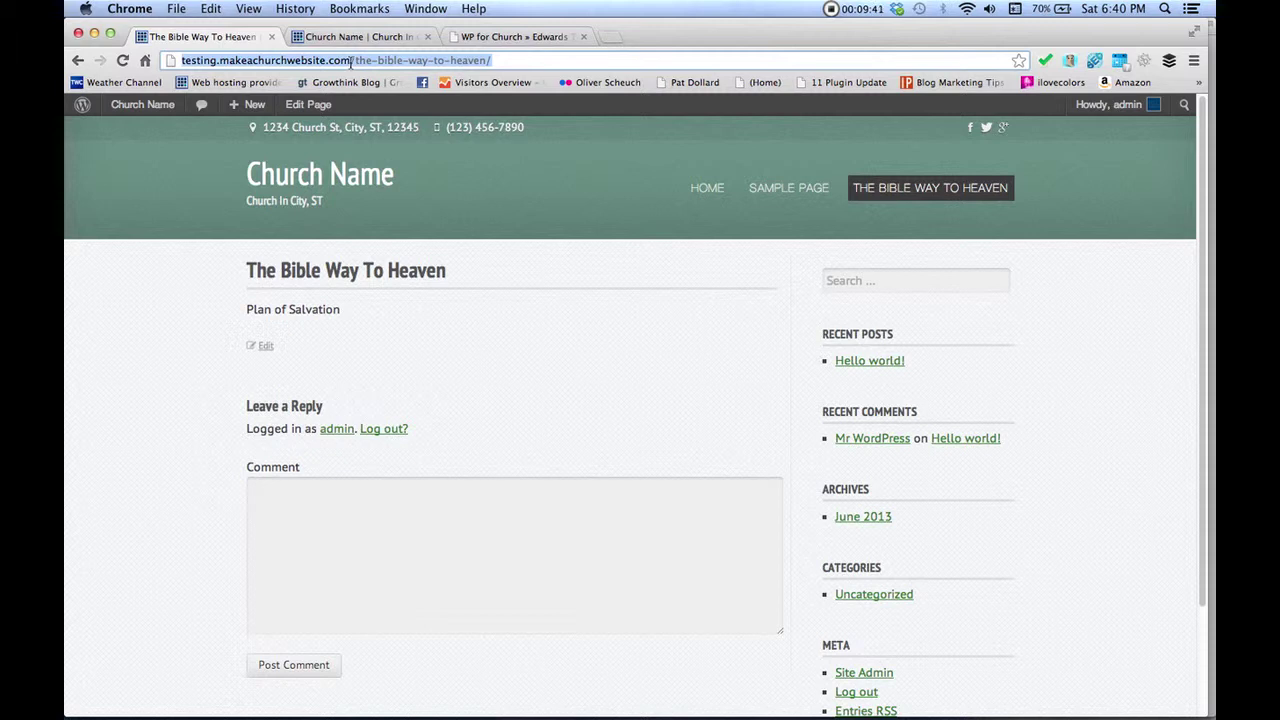
right_click(352, 60)
left_click(377, 86)
left_click_drag(263, 309, 388, 272)
left_click(422, 262)
Step: Paste that address as The Bible Way To Heaven feature's Image Link and update it
left_click(77, 61)
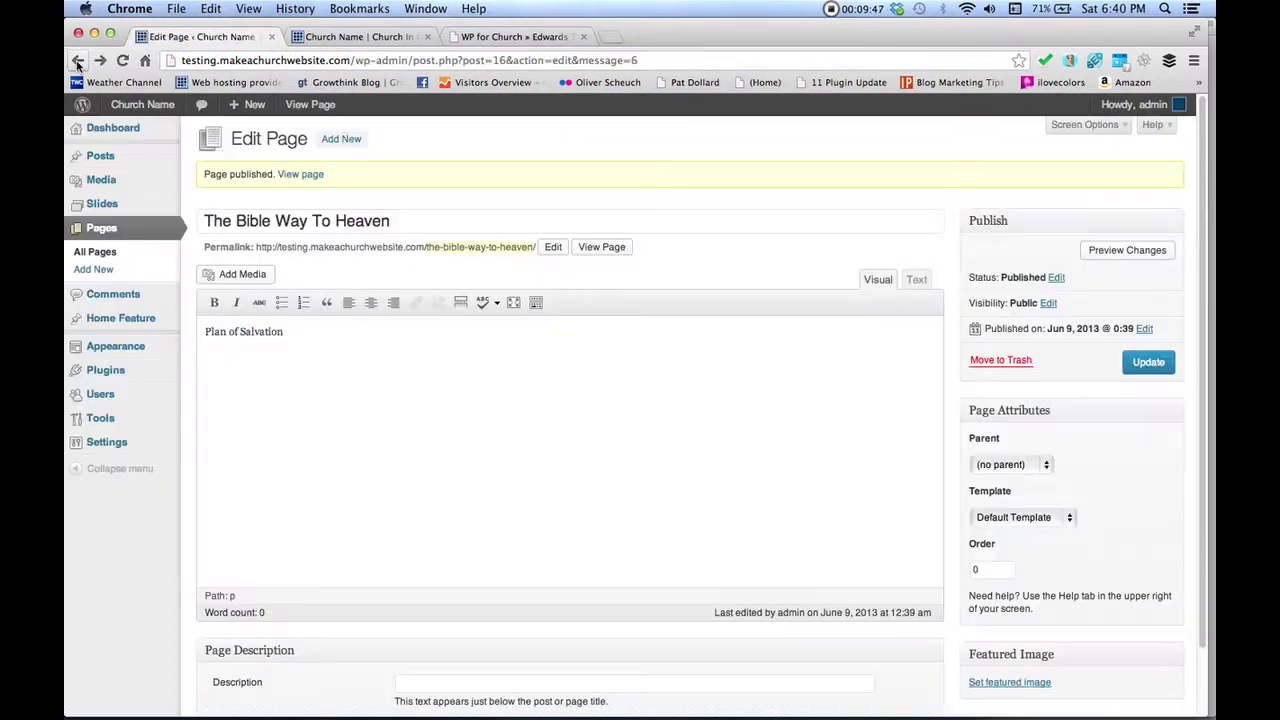
mouse_move(137, 320)
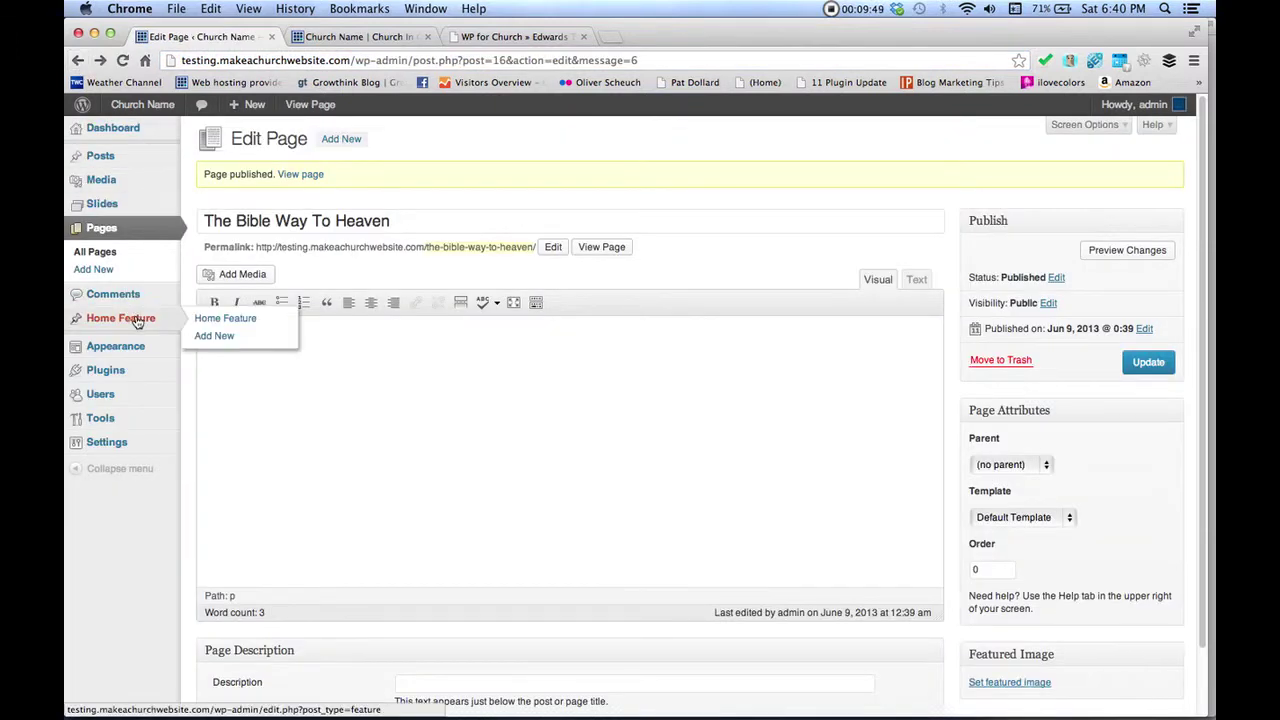
left_click(213, 320)
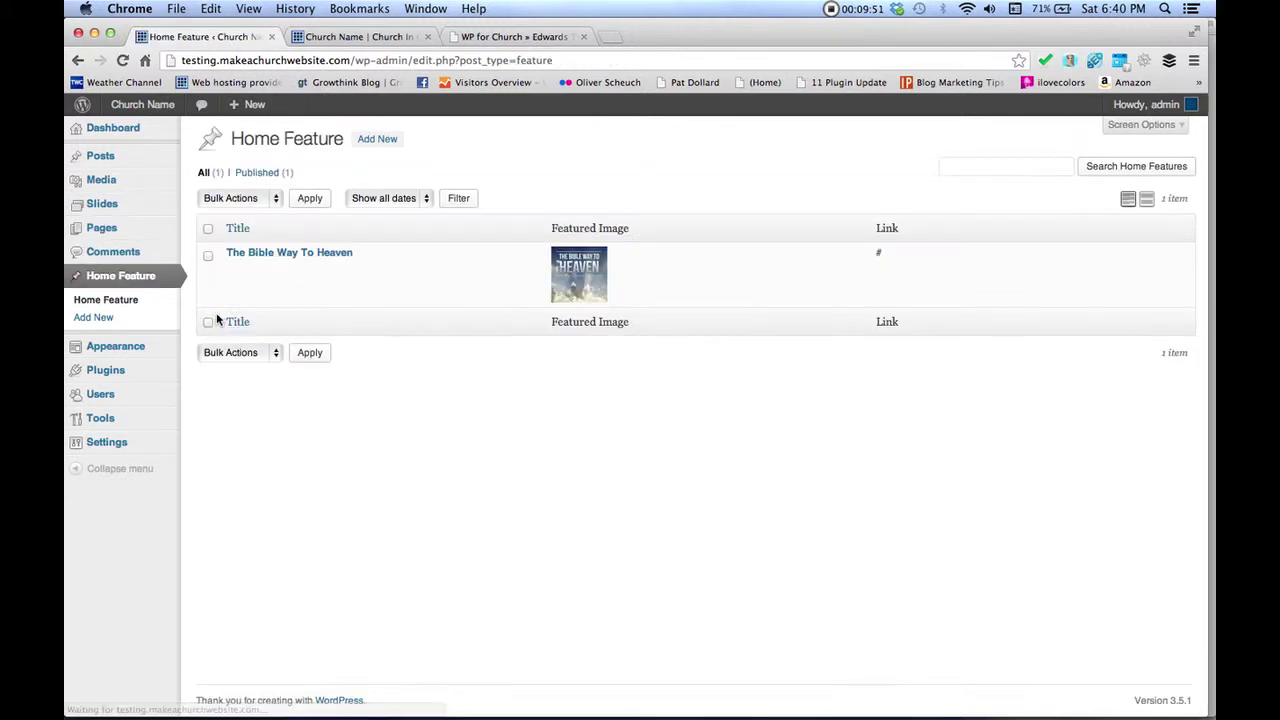
left_click(289, 255)
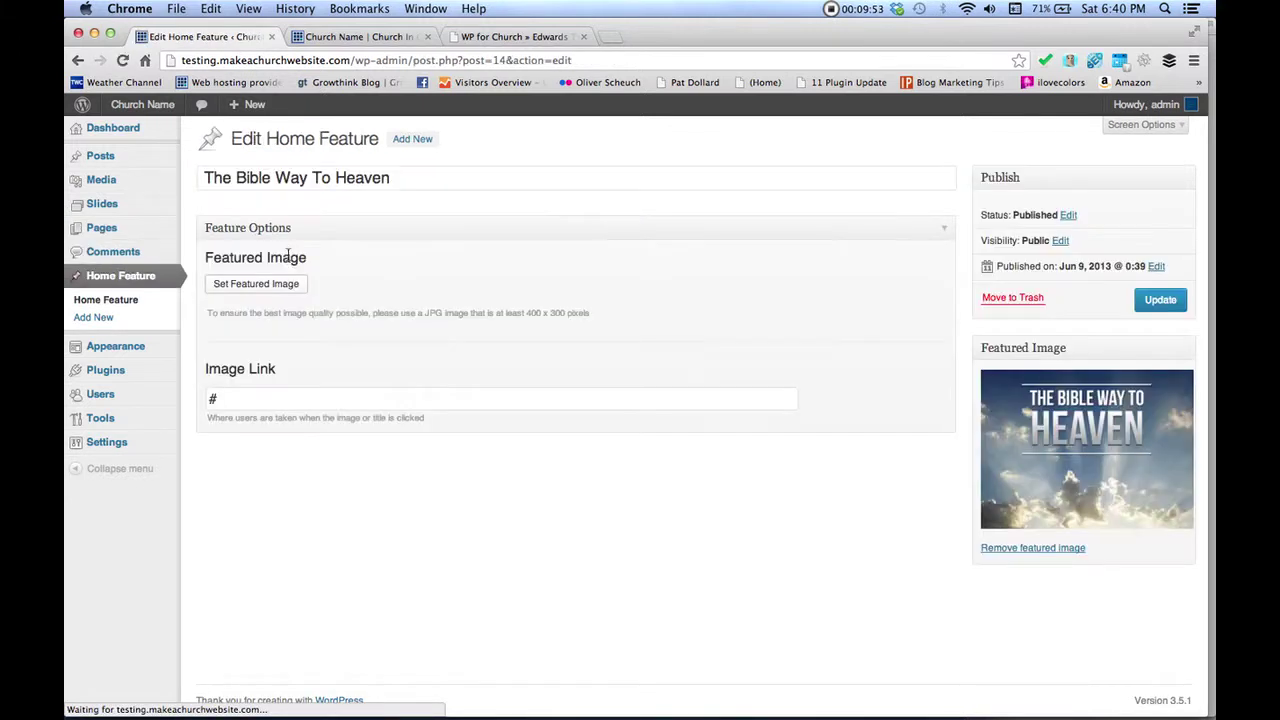
key("super+v")
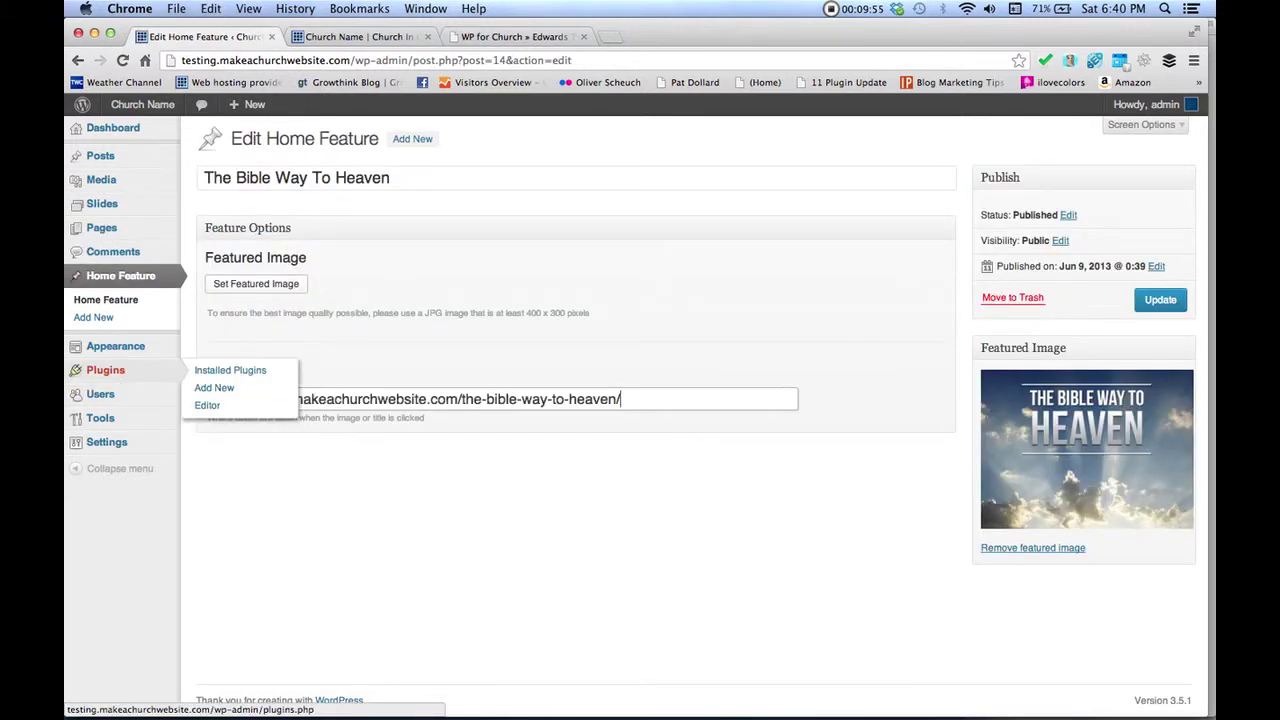
left_click(1160, 299)
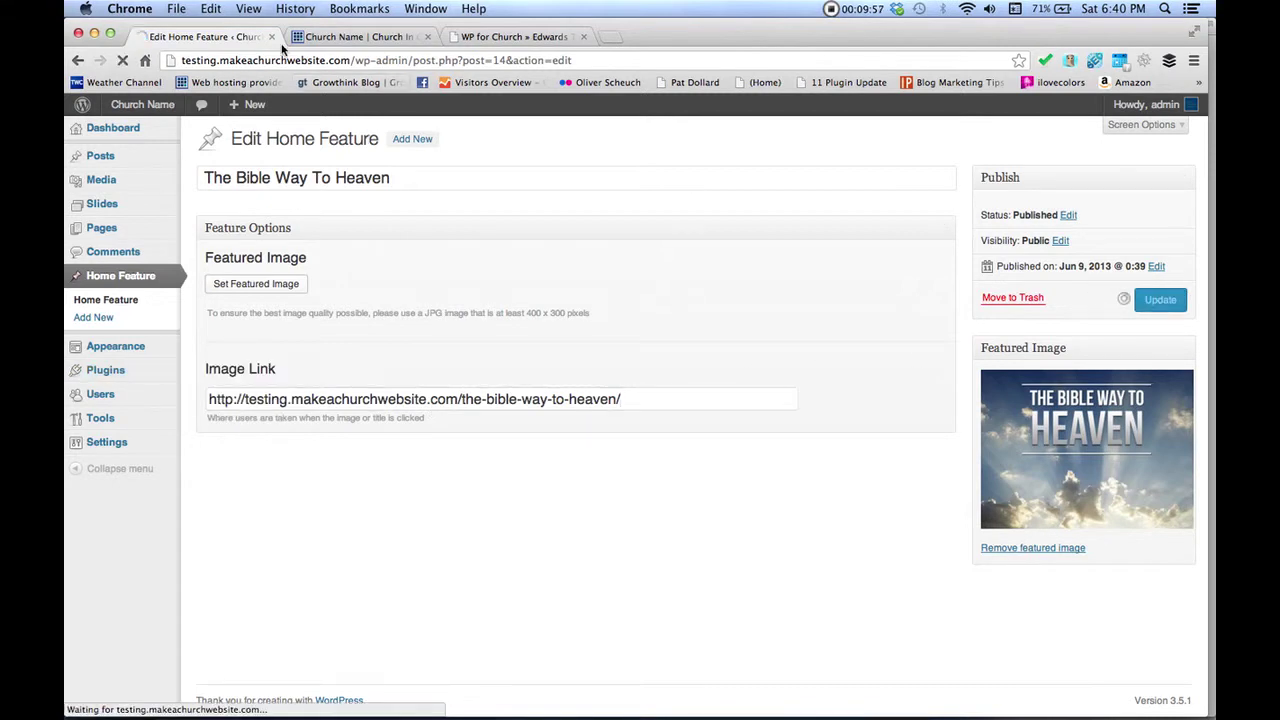
left_click(368, 37)
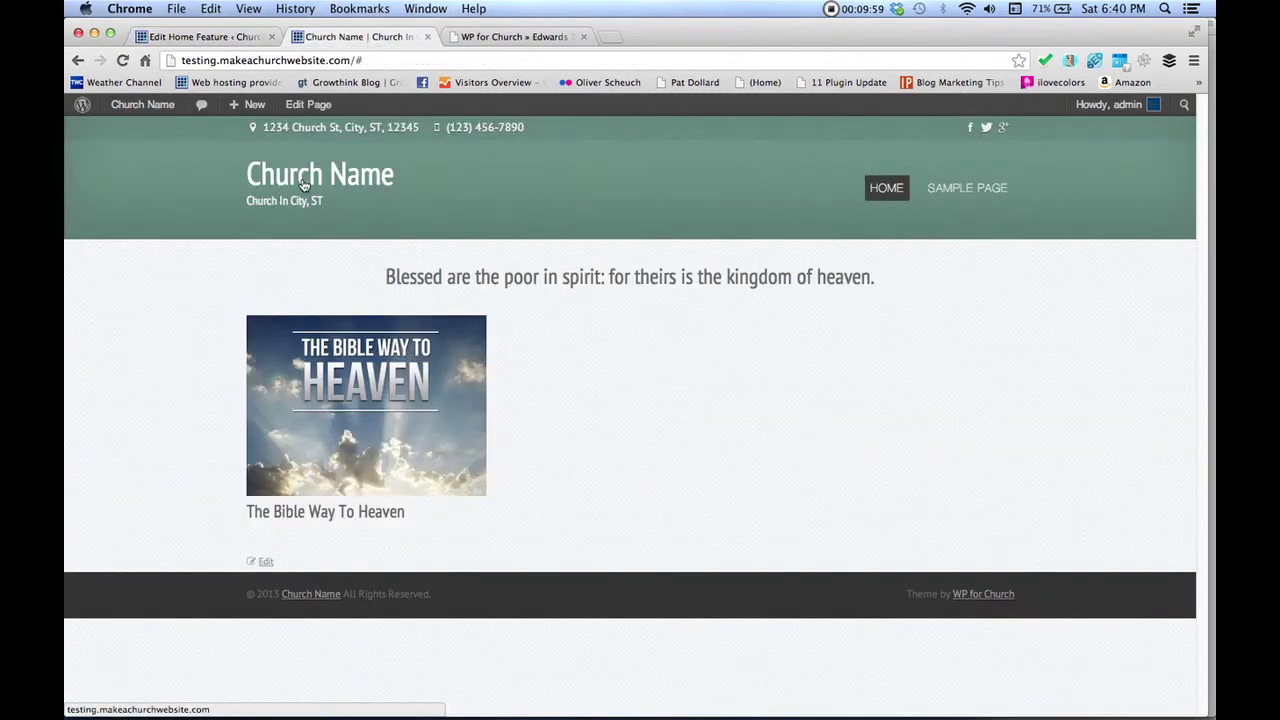
Step: Follow the homepage feature image and confirm it opens the 'Plan of Salvation' page
left_click(316, 390)
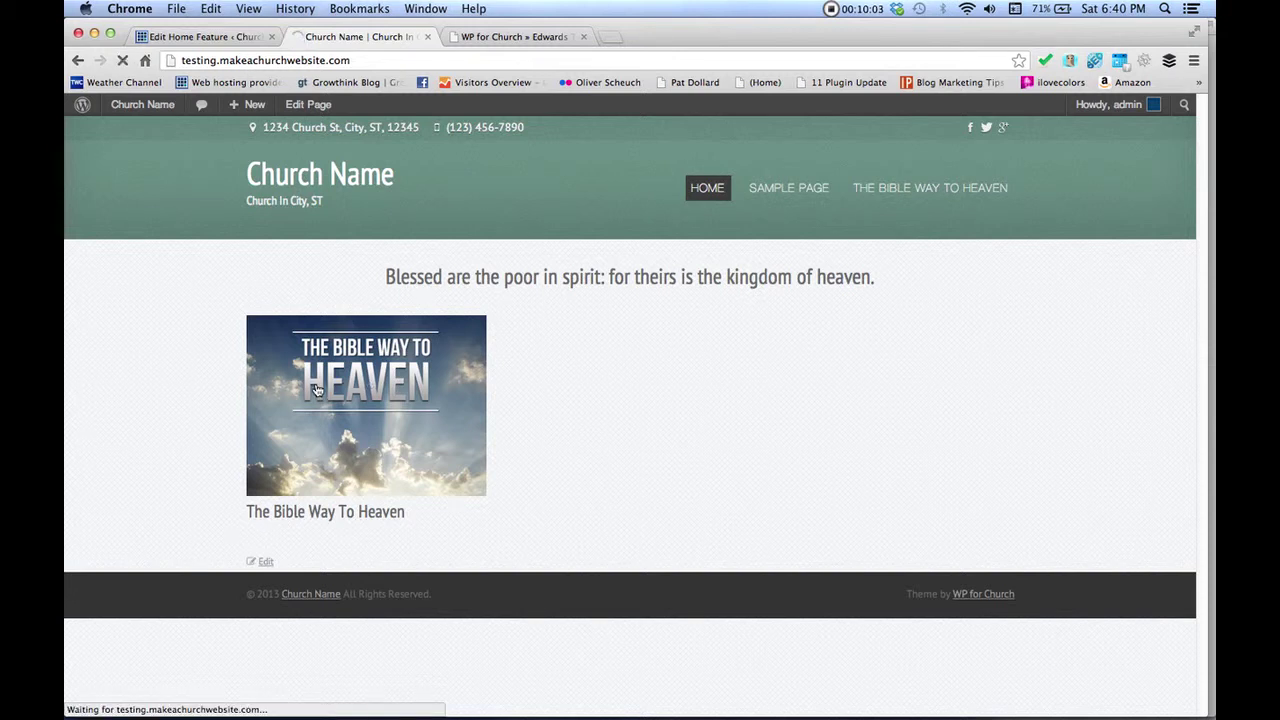
left_click_drag(451, 272, 254, 273)
left_click(212, 301)
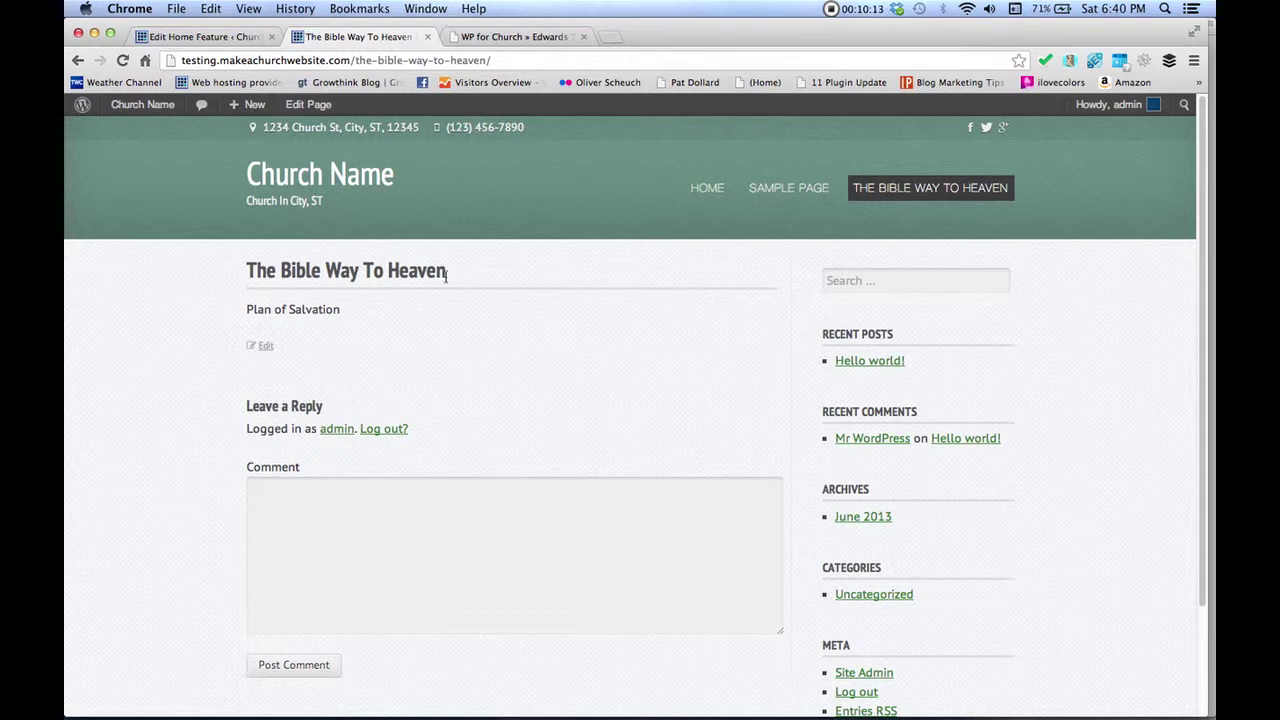
left_click_drag(352, 318, 207, 309)
left_click(292, 309)
Step: Create and publish the page 'What Our Church Believes' with the body text 'Doctrinal Statement'
mouse_move(256, 105)
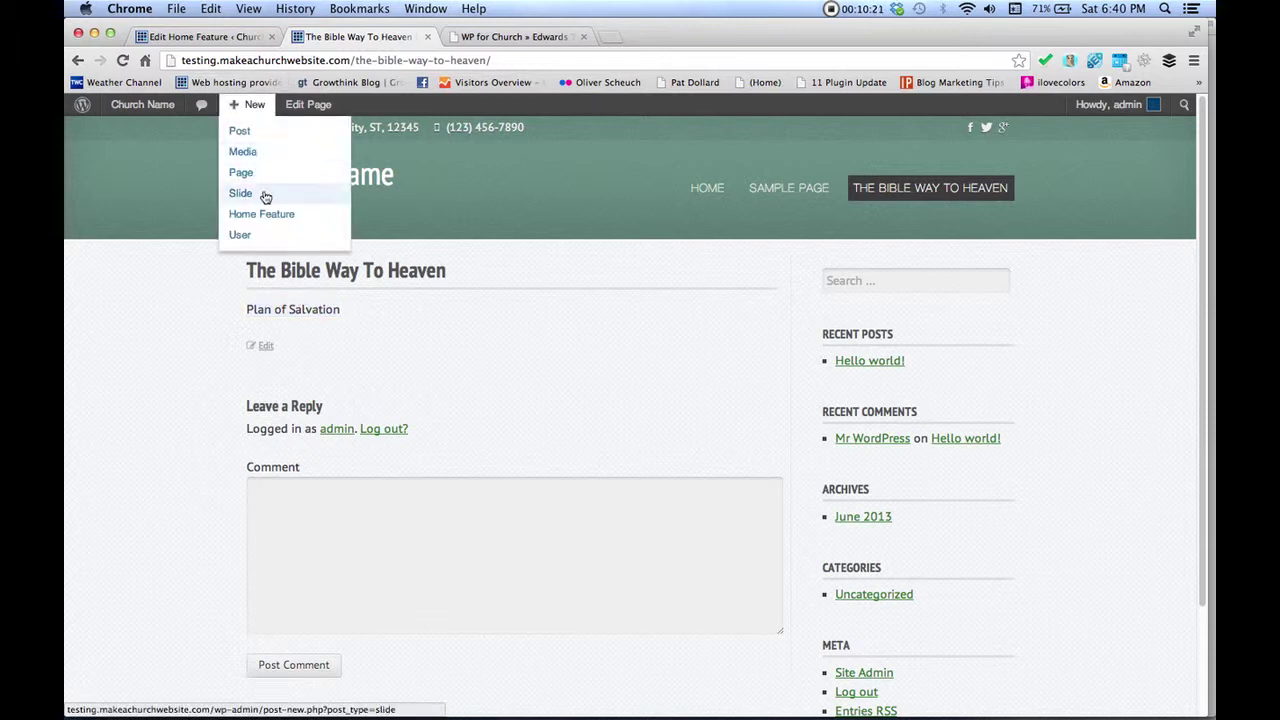
left_click(258, 175)
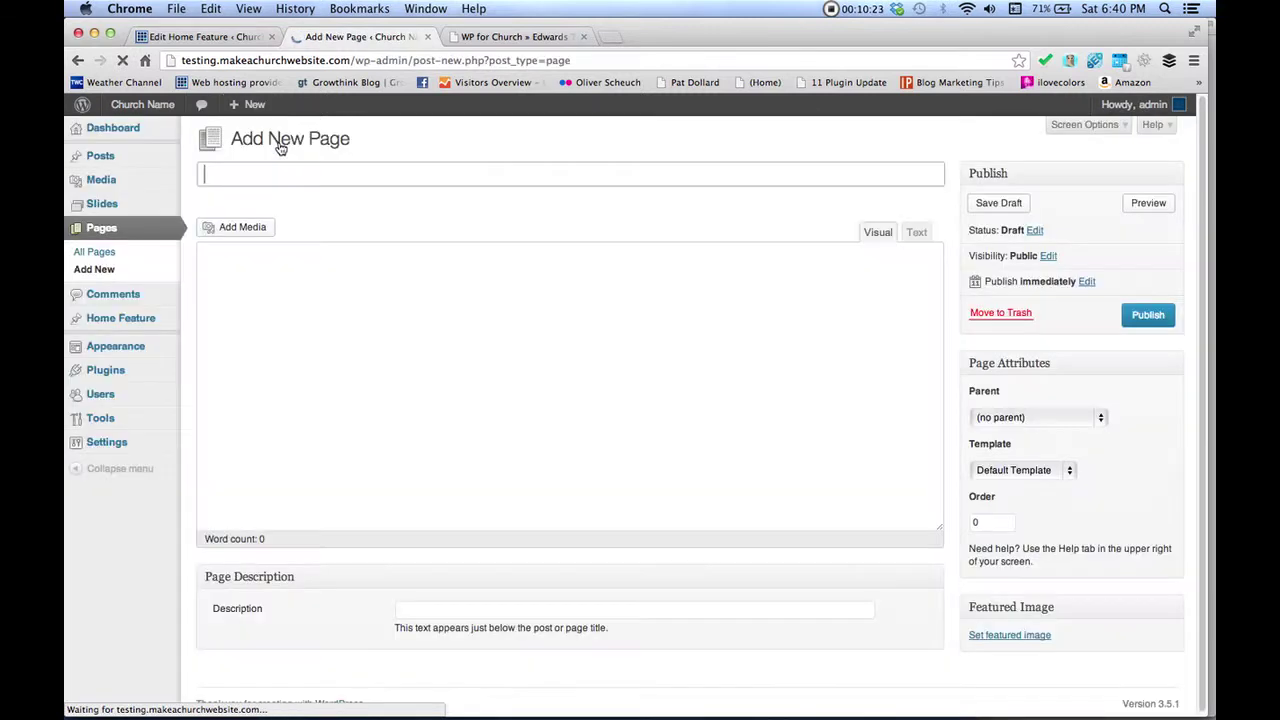
left_click(260, 171)
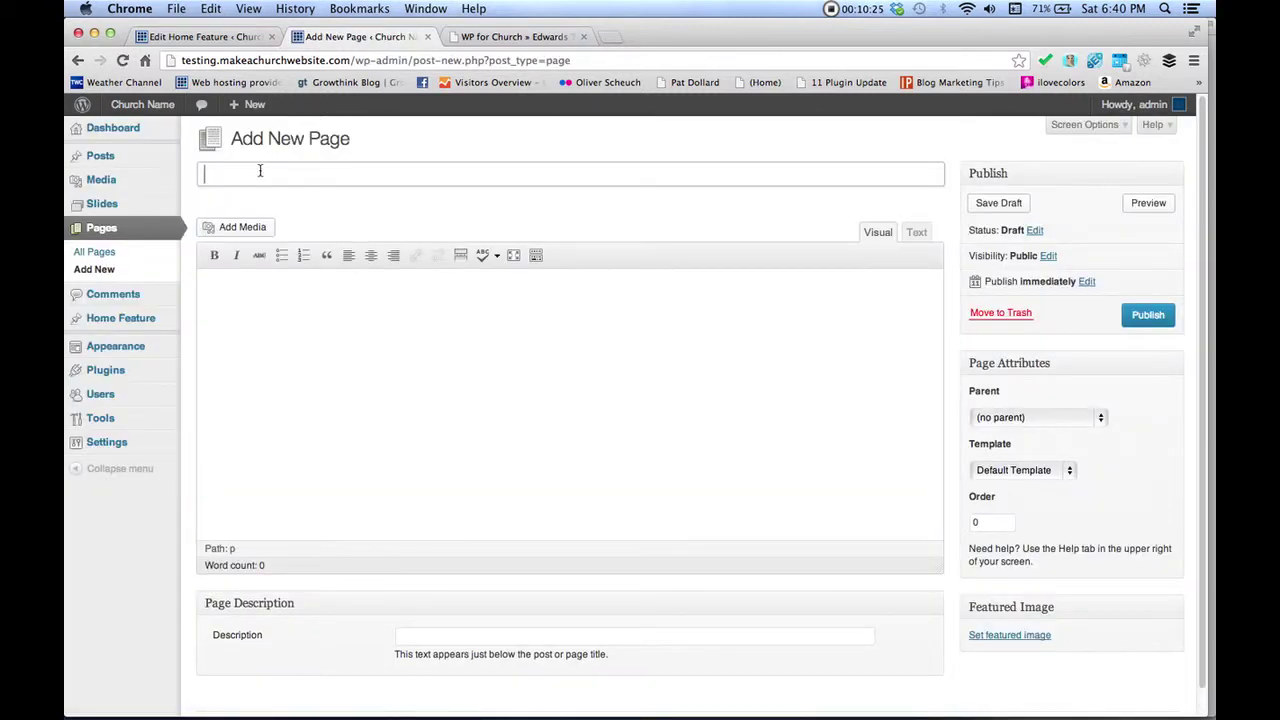
type("Wht")
type("t Our Chur")
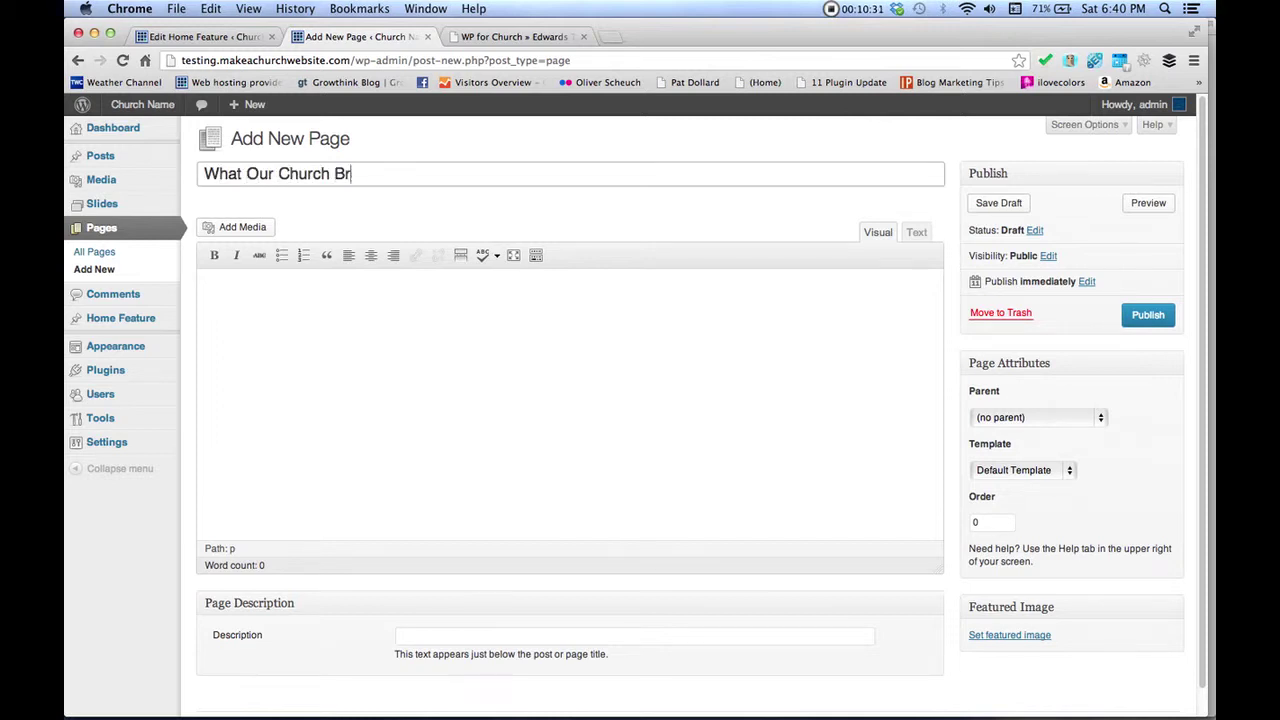
type("ch Believes")
left_click(311, 297)
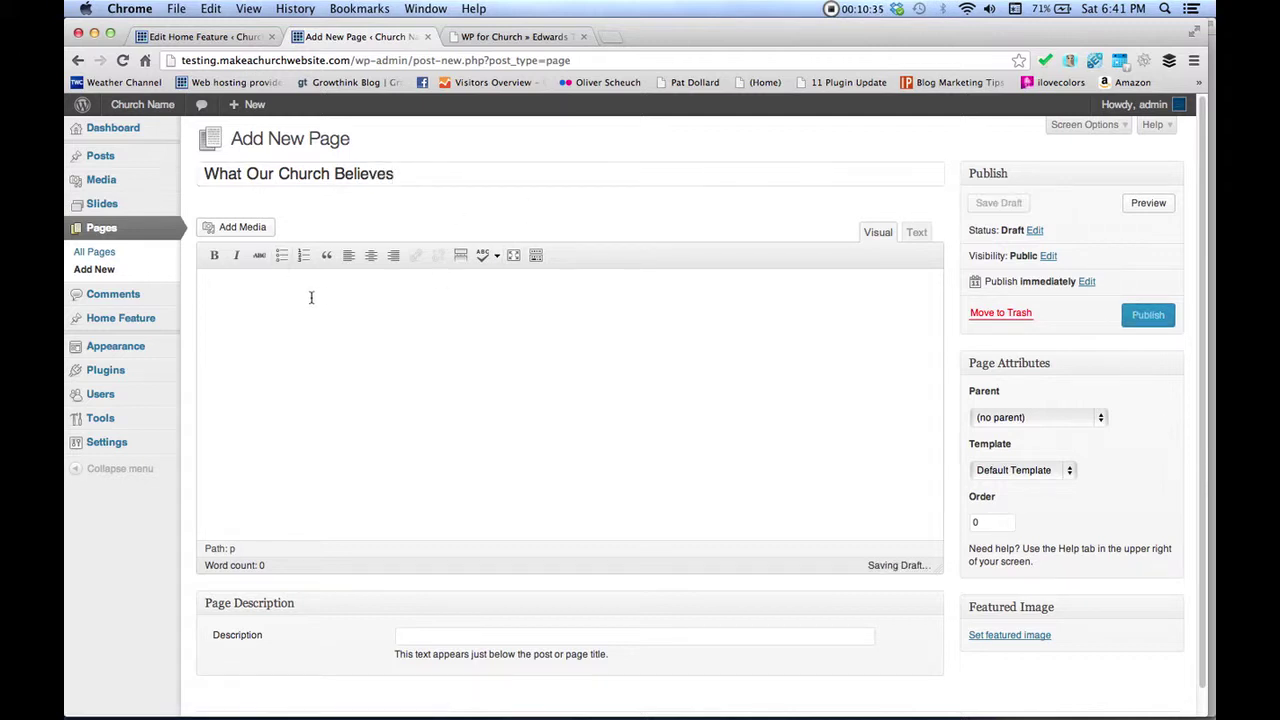
type("Doctrinal Statement")
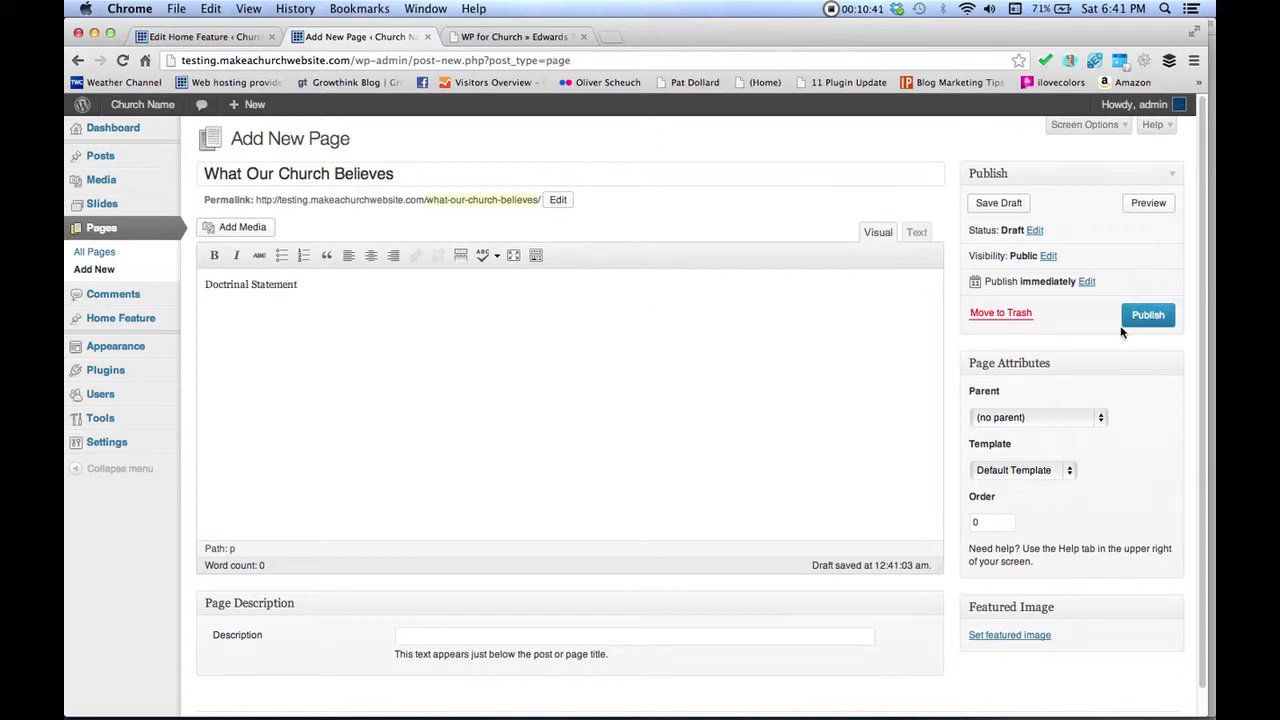
left_click(1145, 314)
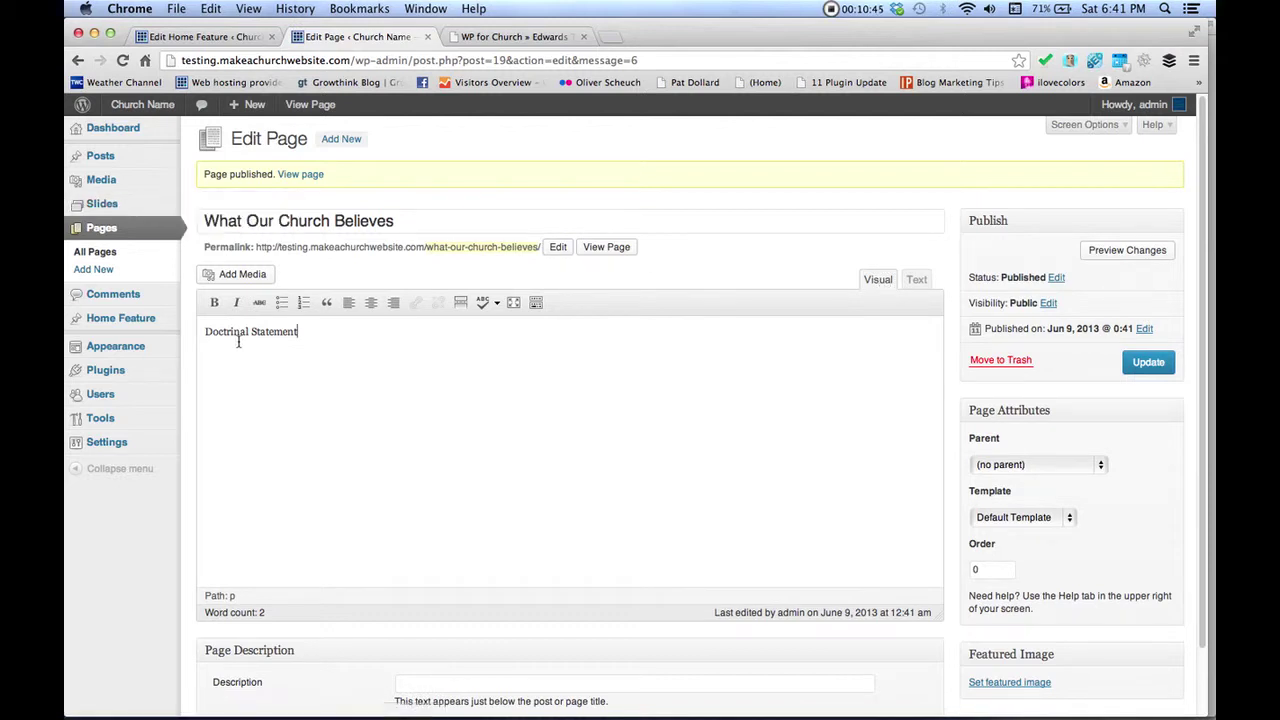
Step: Add a new home feature with What Our Church Believes.jpg as its featured image and publish it
mouse_move(125, 321)
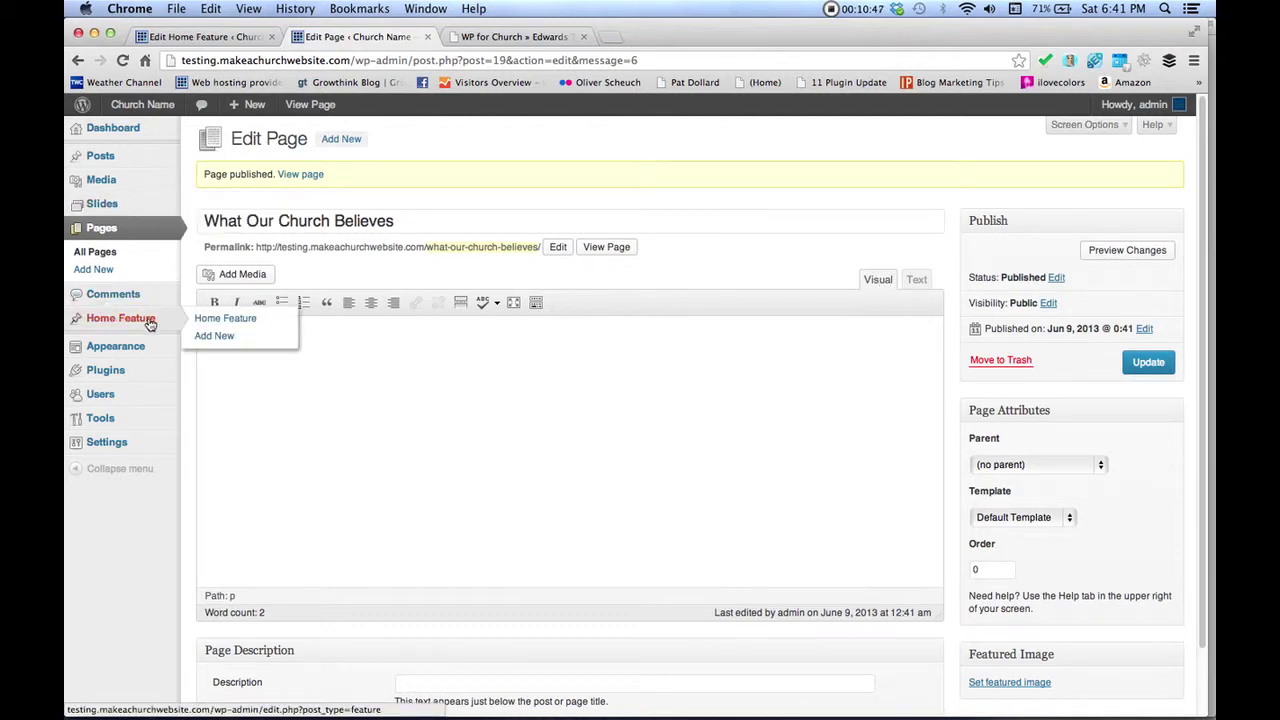
left_click(208, 339)
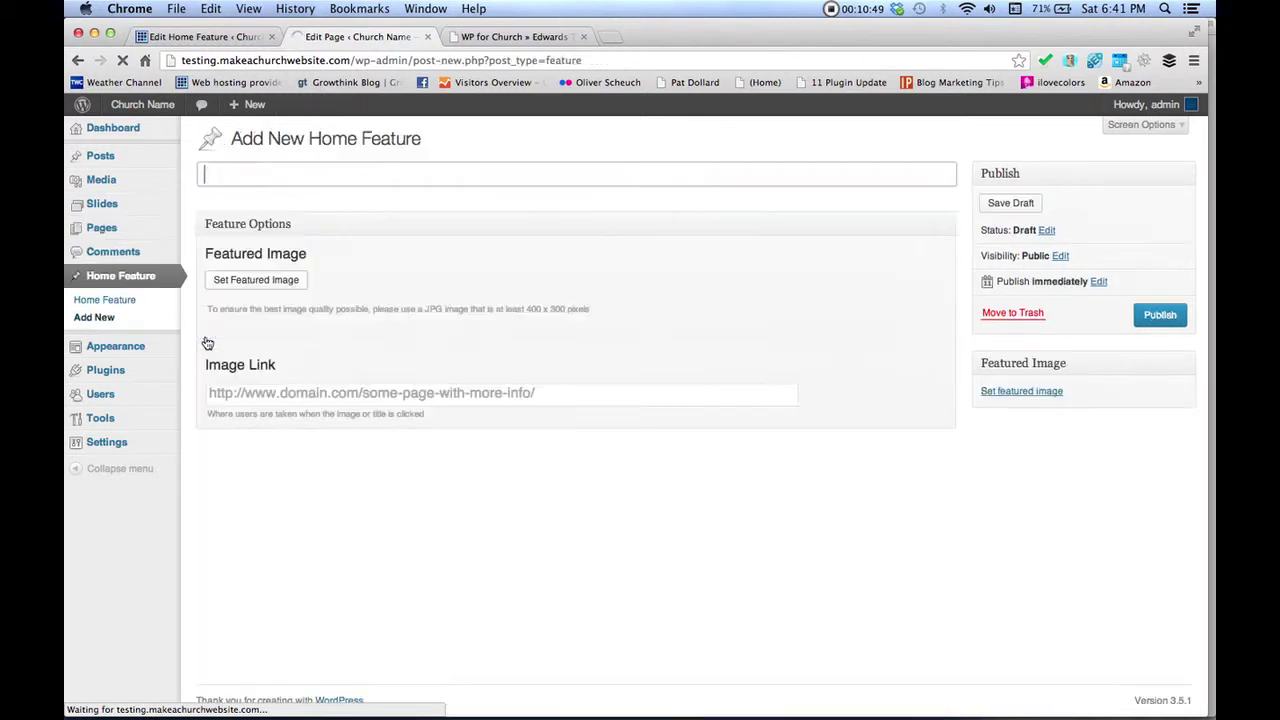
left_click(258, 281)
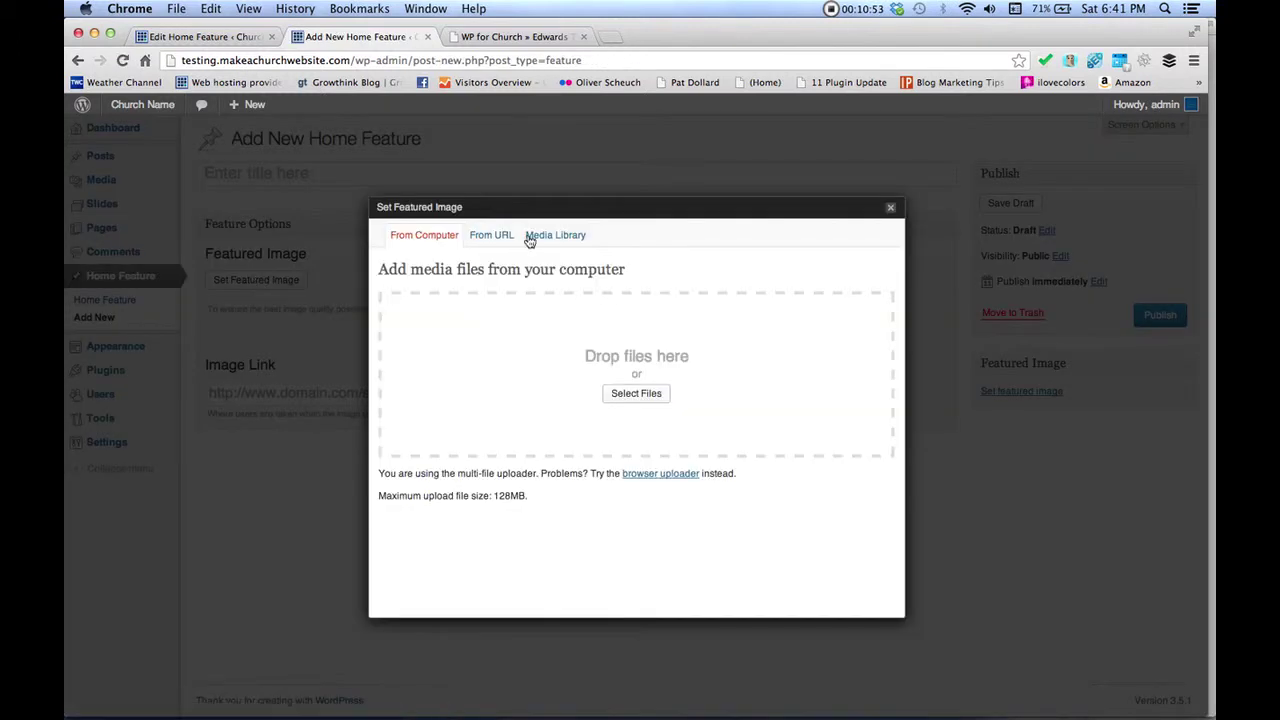
left_click(636, 393)
scroll(620, 360, "down", 3)
left_click(576, 345)
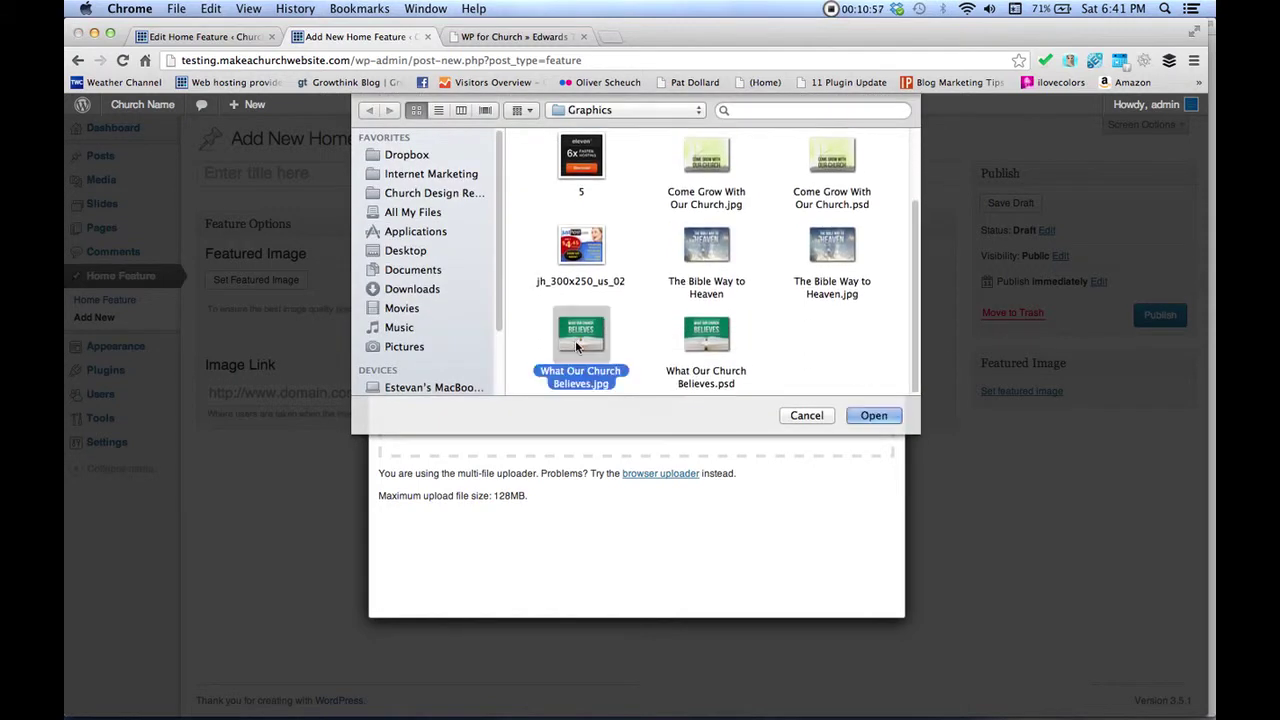
left_click(862, 416)
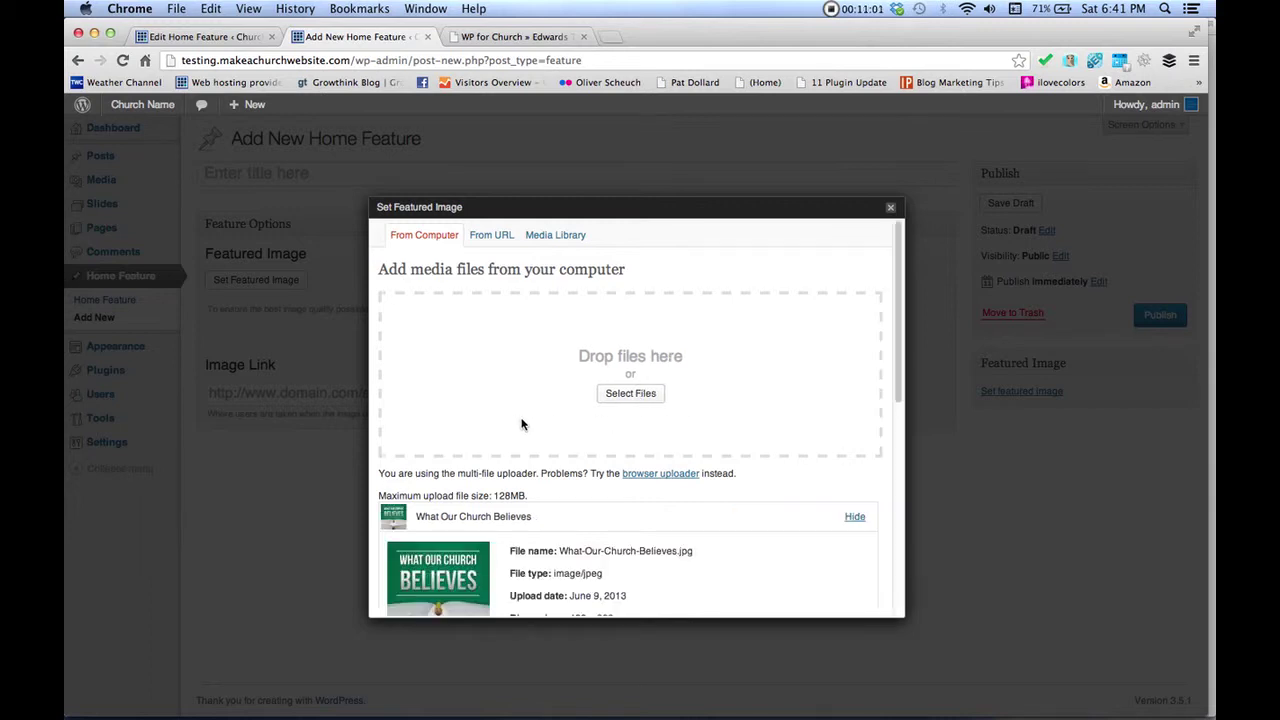
scroll(518, 423, "down", 5)
left_click(640, 547)
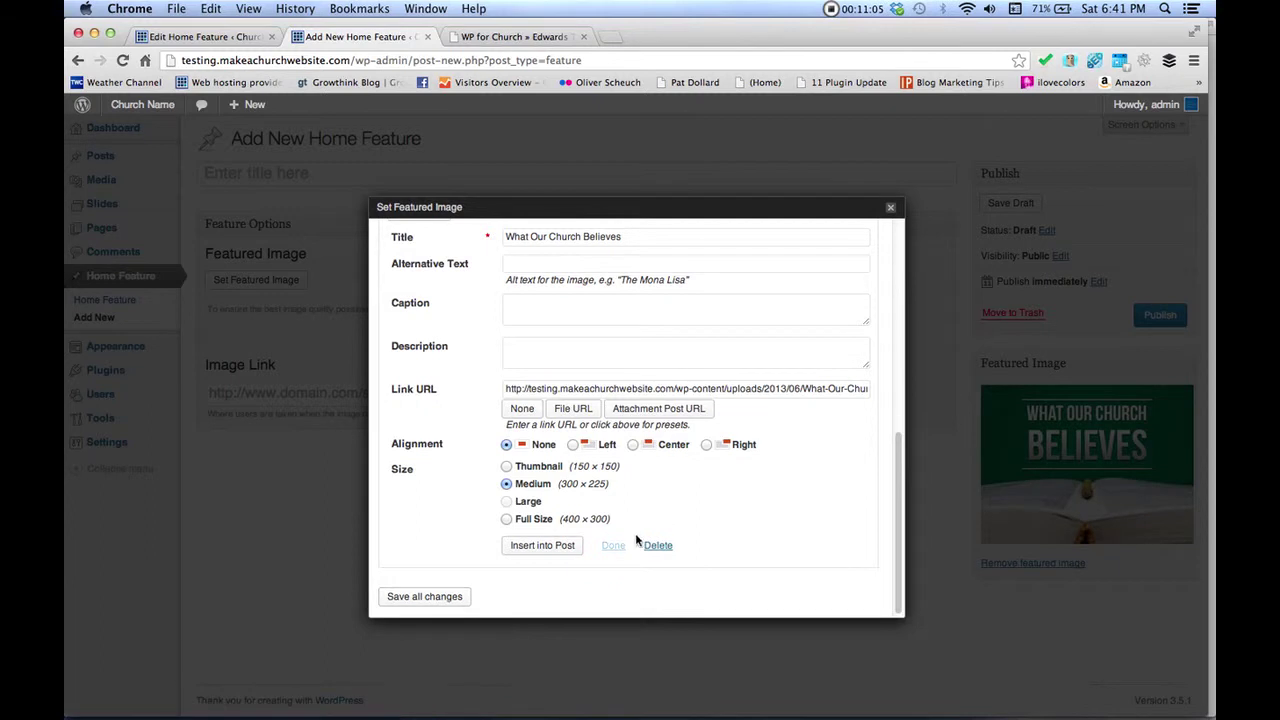
left_click(890, 209)
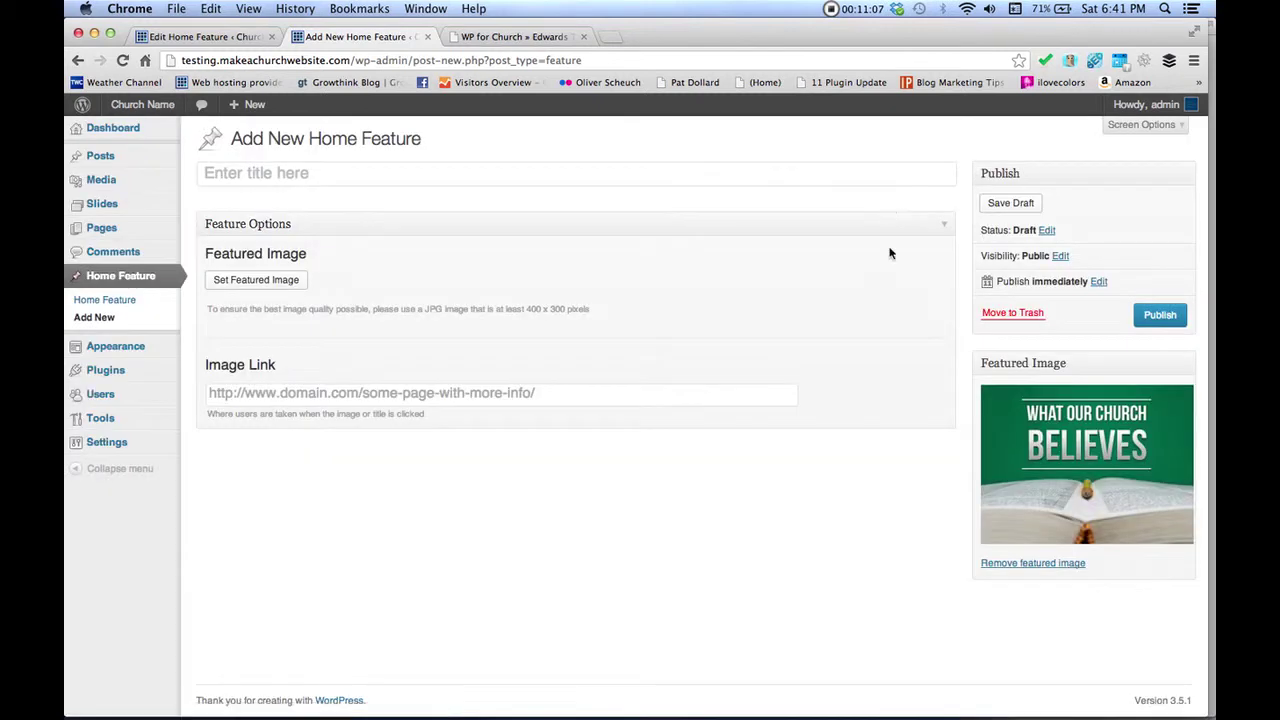
left_click(1160, 315)
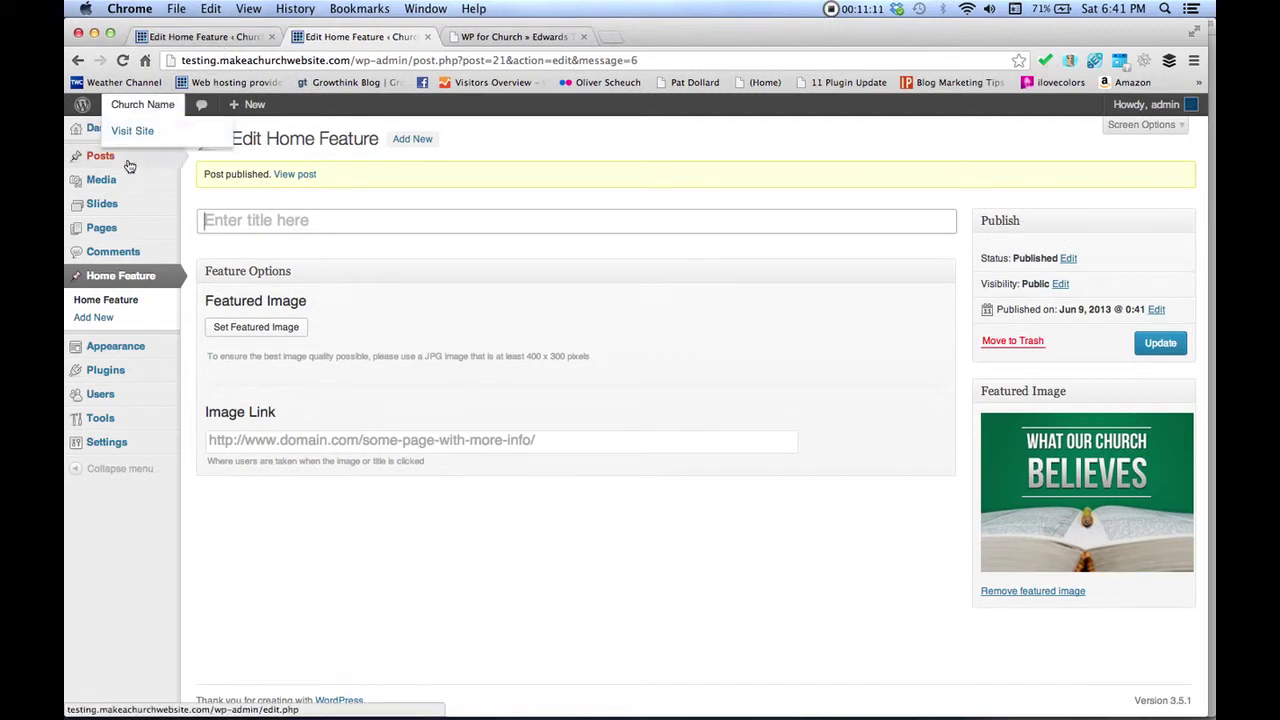
Step: View the live What Our Church Believes page, copy its URL, and return to its editor
left_click(110, 231)
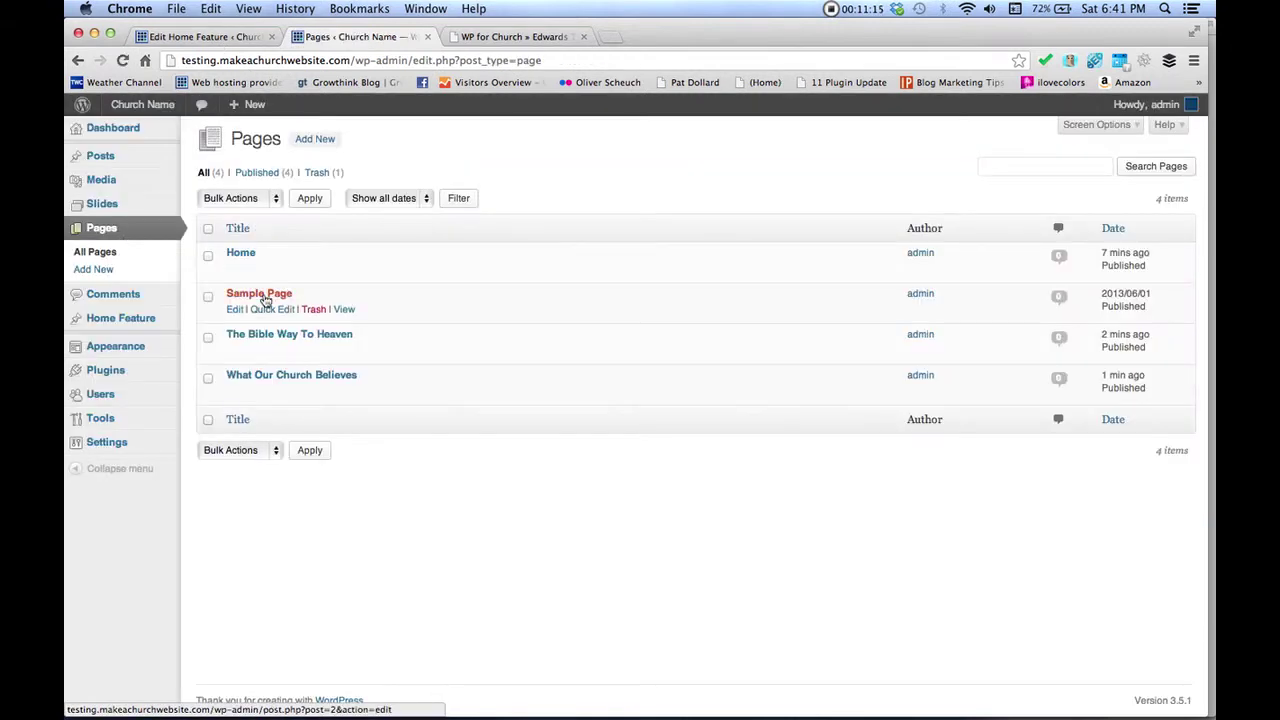
left_click(326, 375)
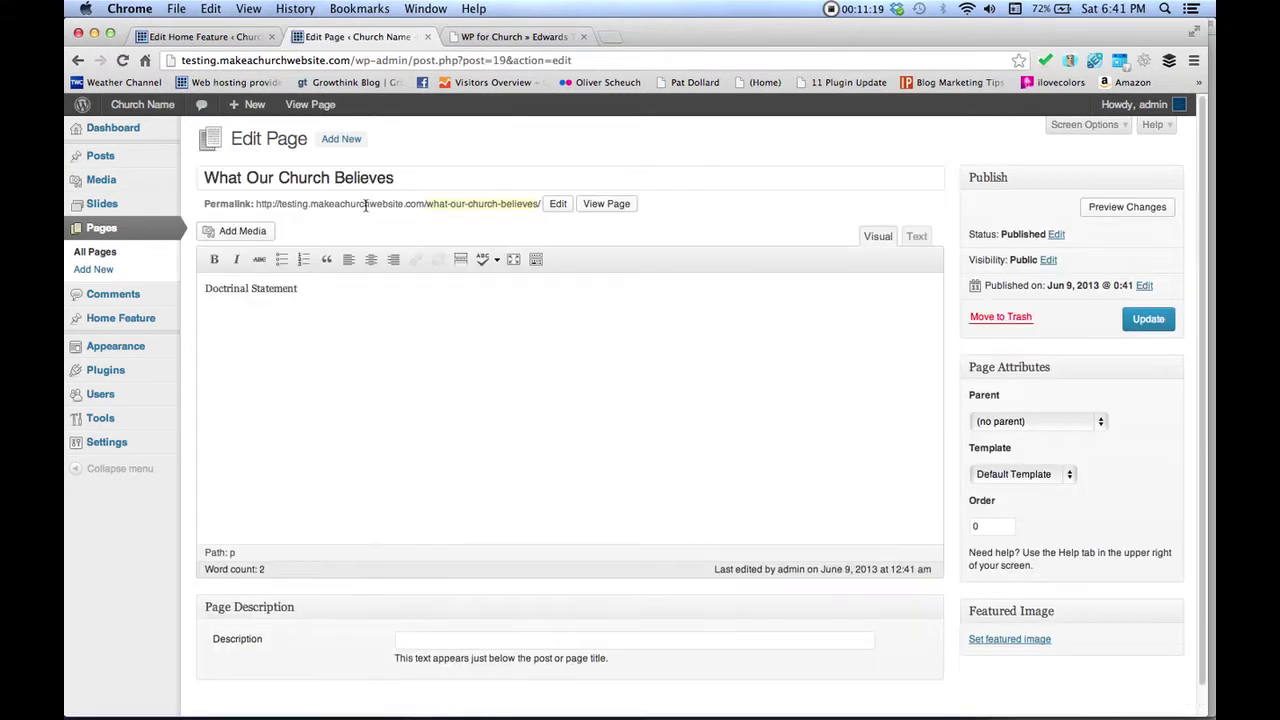
left_click(610, 206)
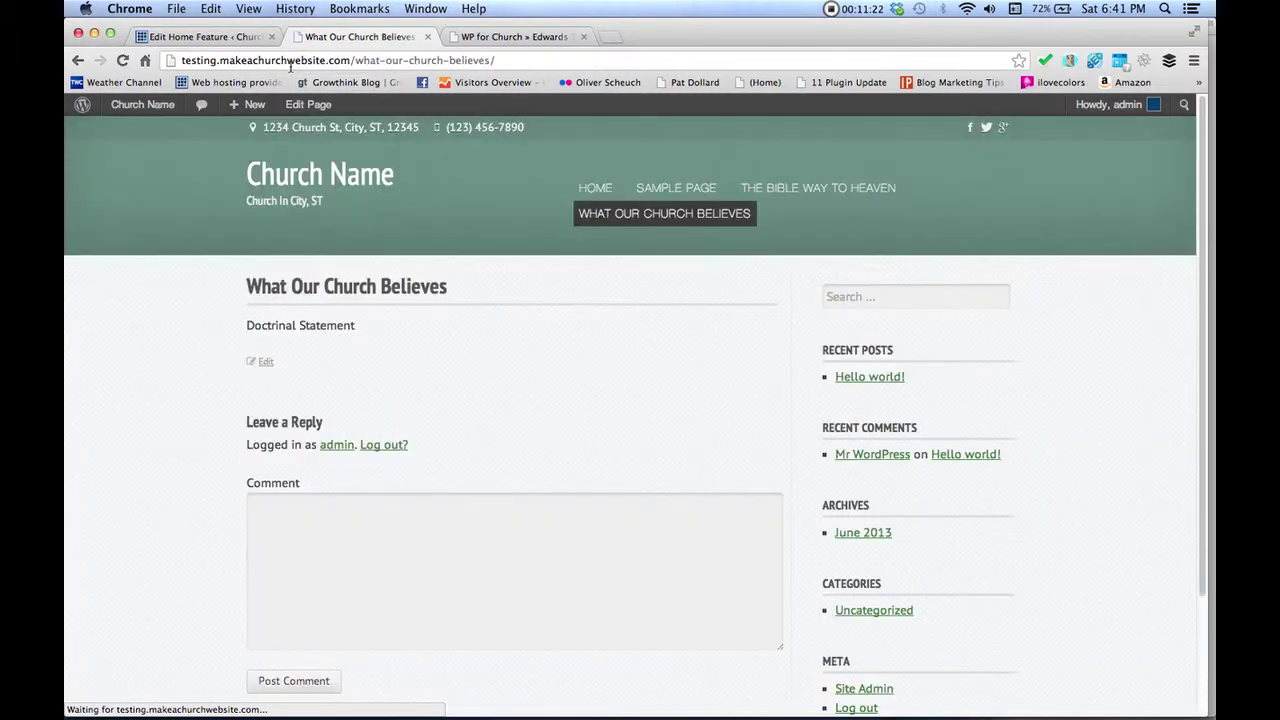
left_click(293, 61)
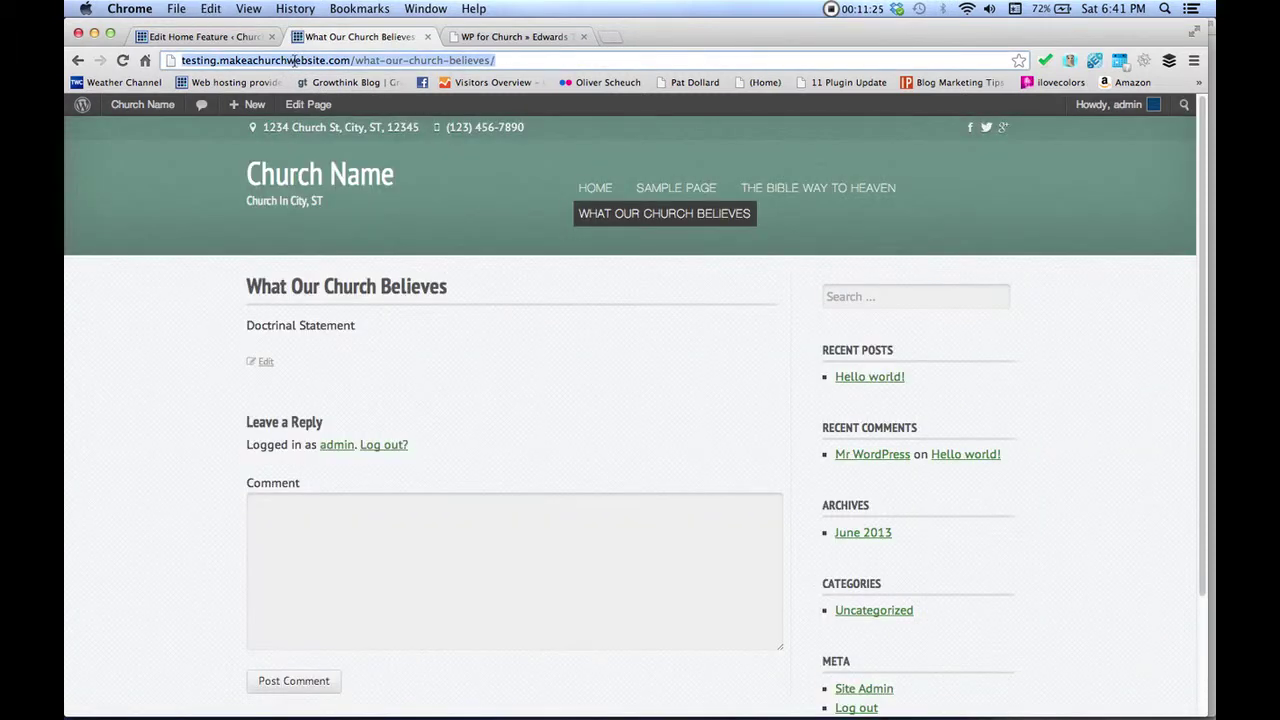
right_click(293, 61)
left_click(314, 86)
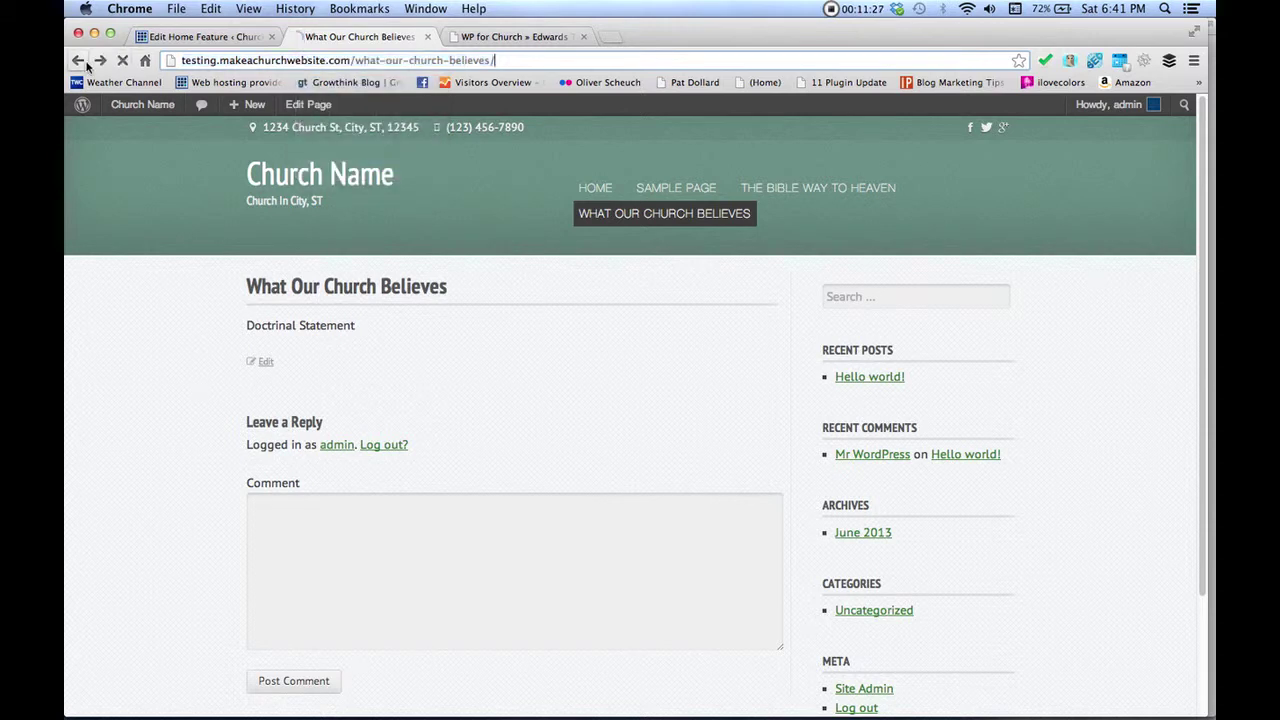
left_click(84, 62)
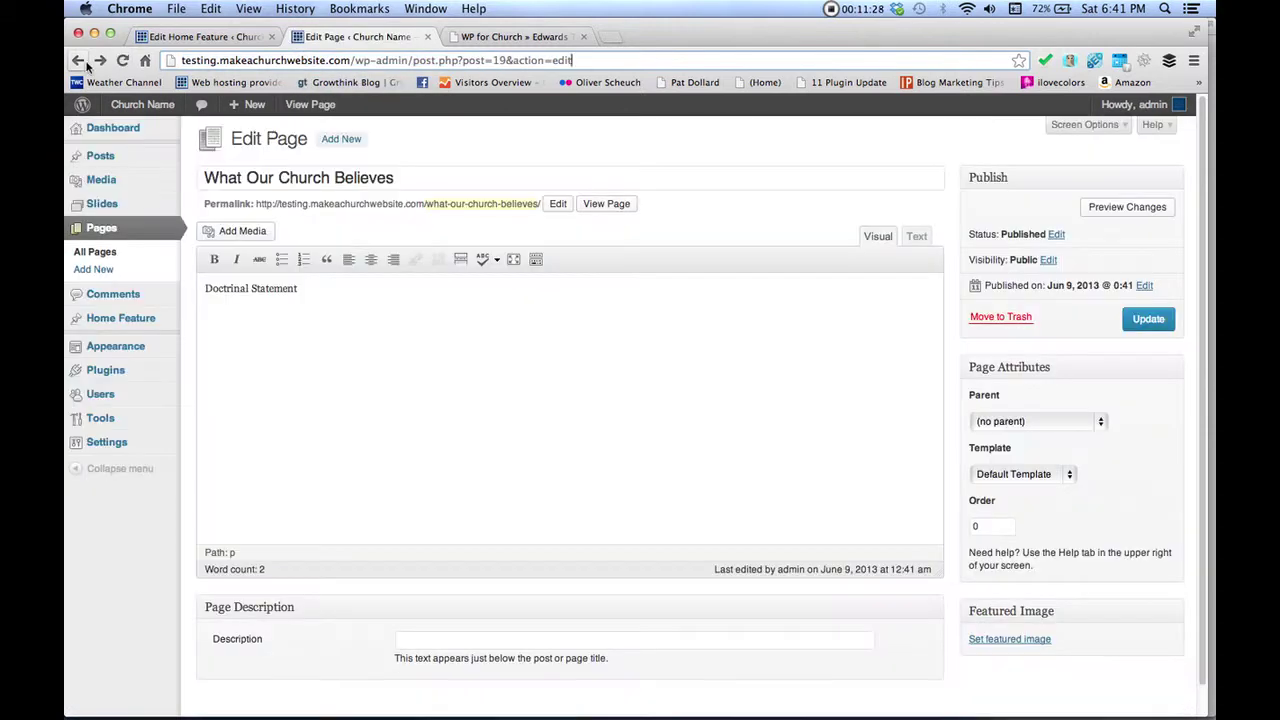
Step: Title the untitled feature 'What Our Church Believes', paste the page URL as its Image Link, update, and preview the home page
left_click(148, 326)
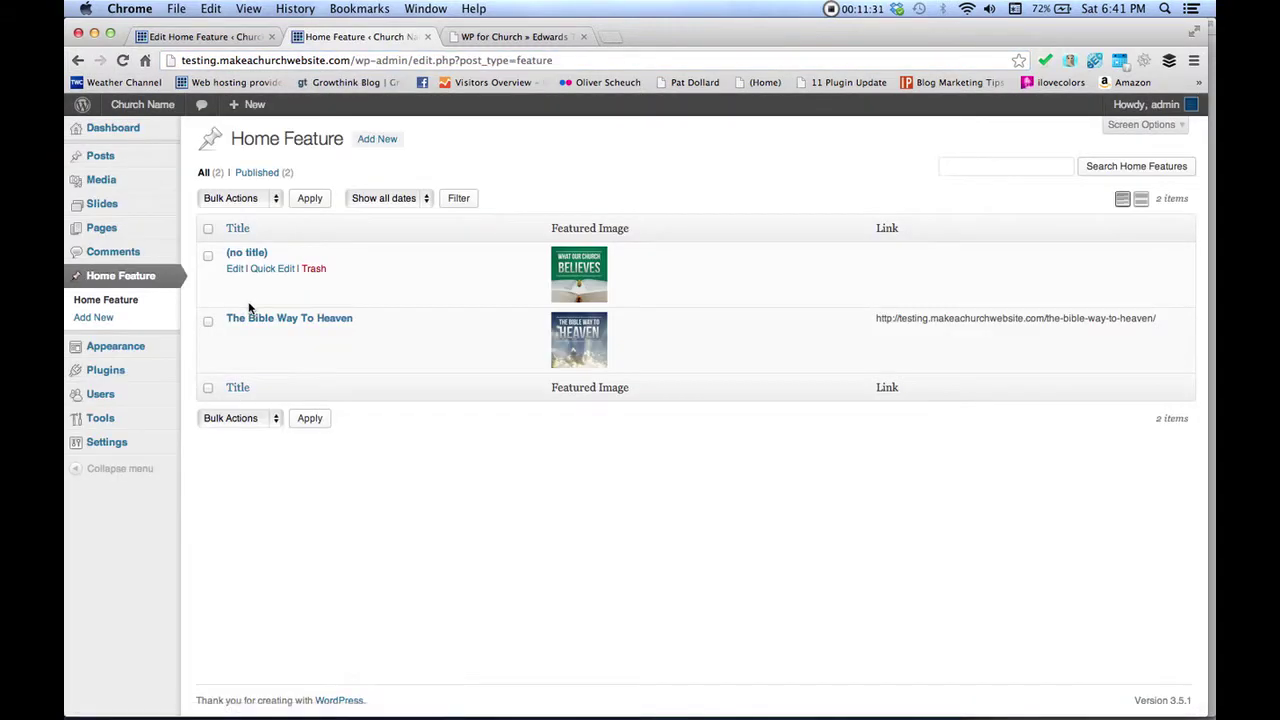
left_click(248, 253)
type("What Our Church Believes")
left_click(338, 400)
key("super+v")
left_click(1163, 302)
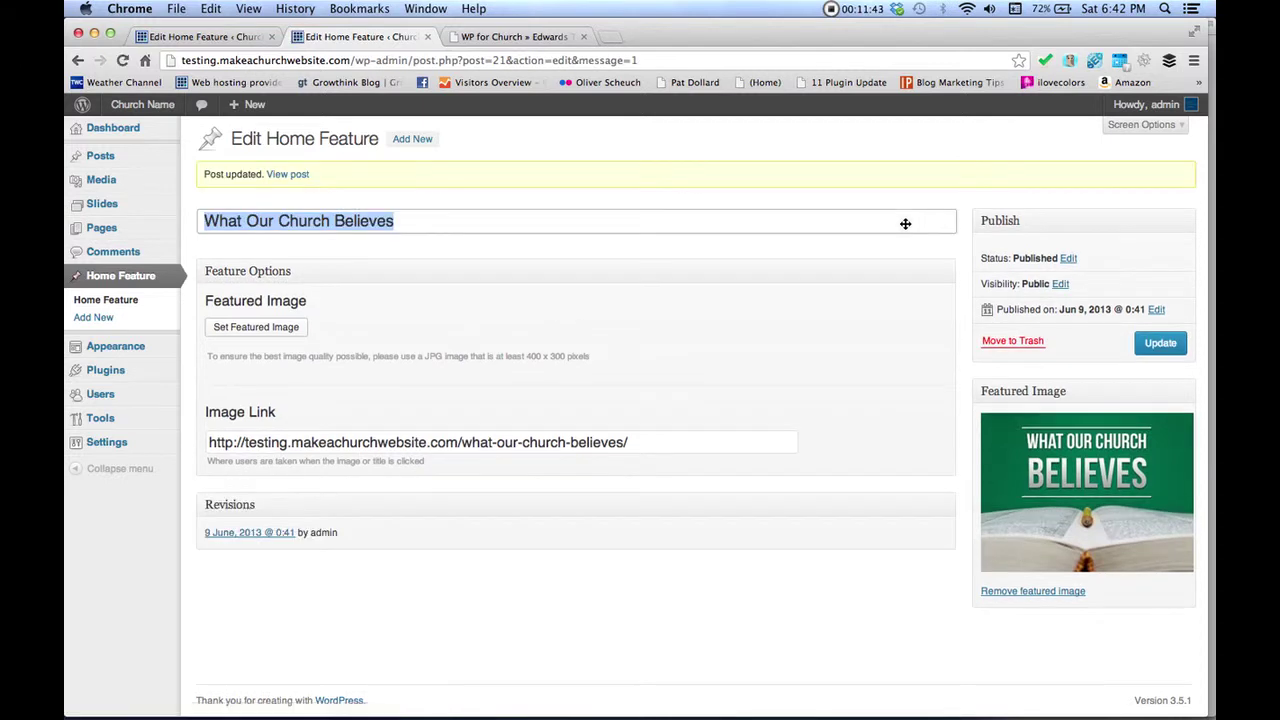
left_click(138, 108)
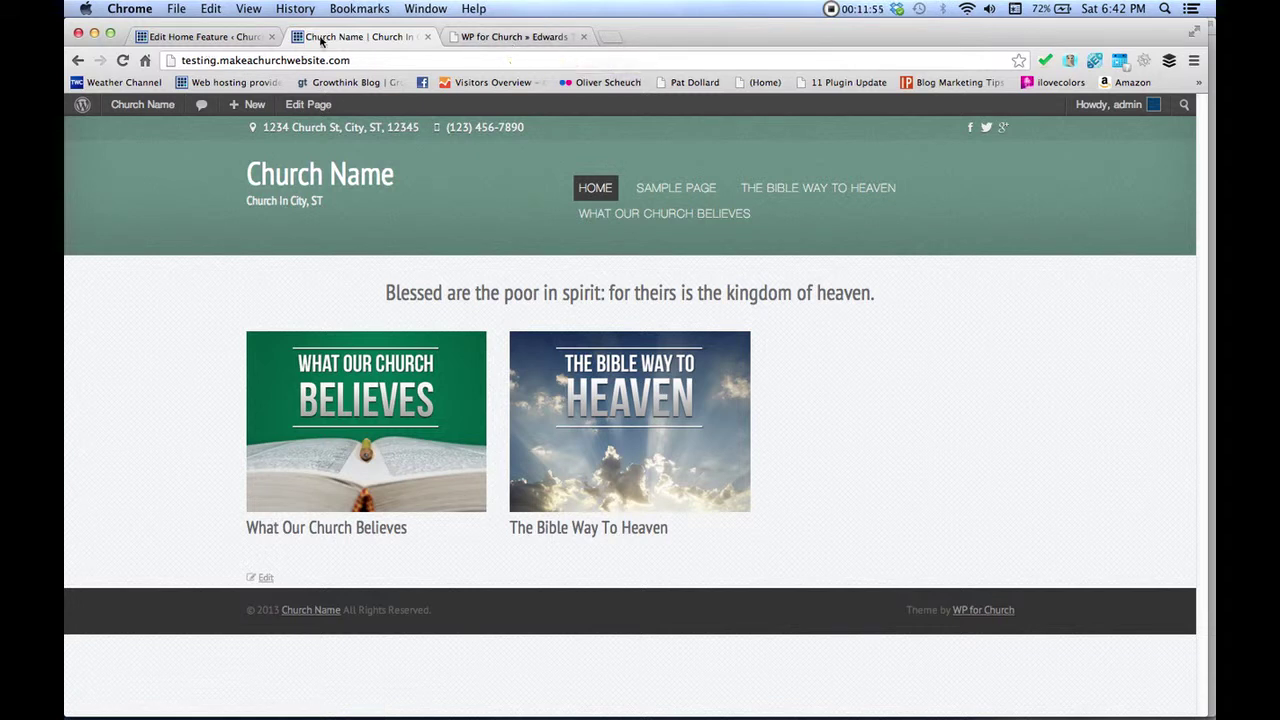
left_click(192, 38)
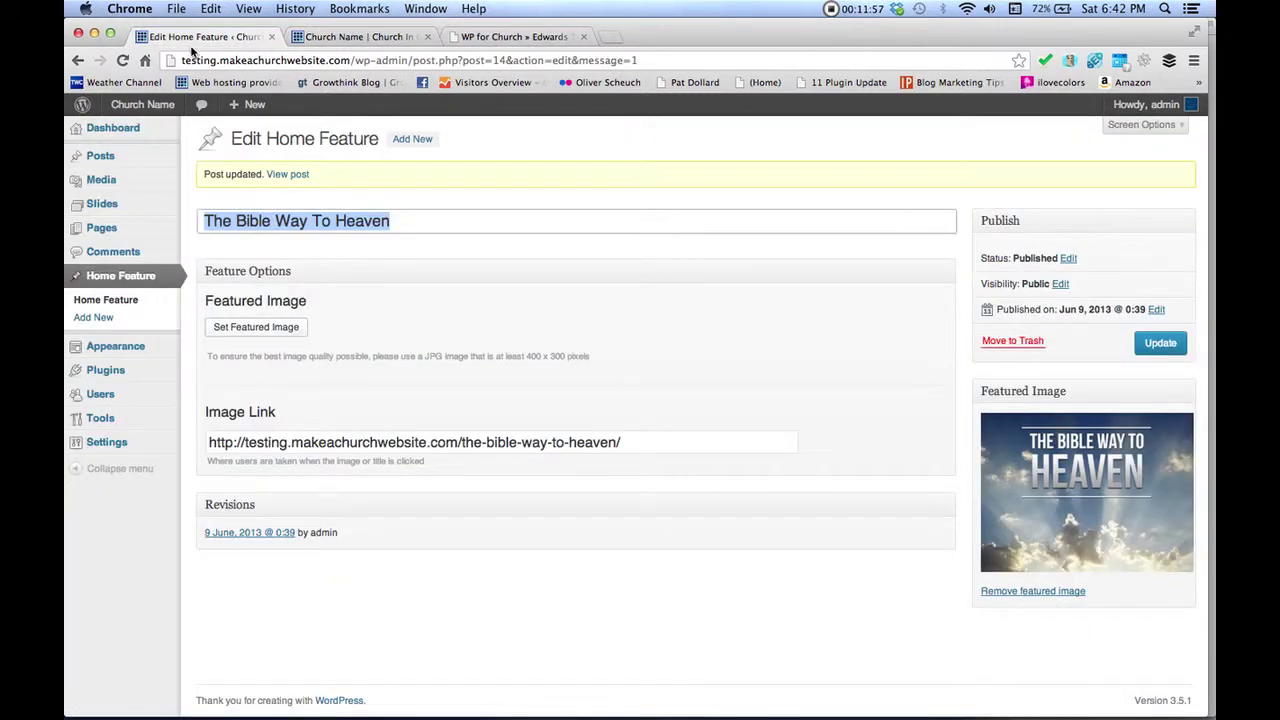
Step: Create and publish a 'Contact Us' page using the Contact template
mouse_move(247, 104)
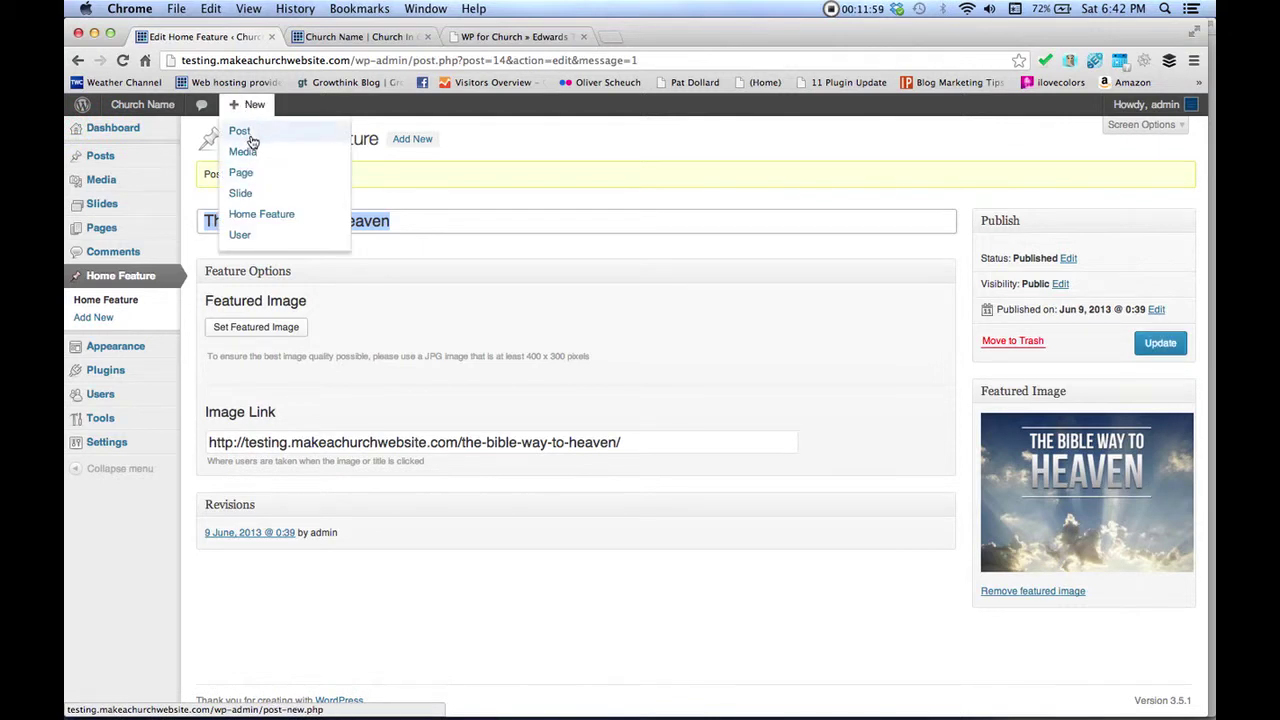
left_click(254, 175)
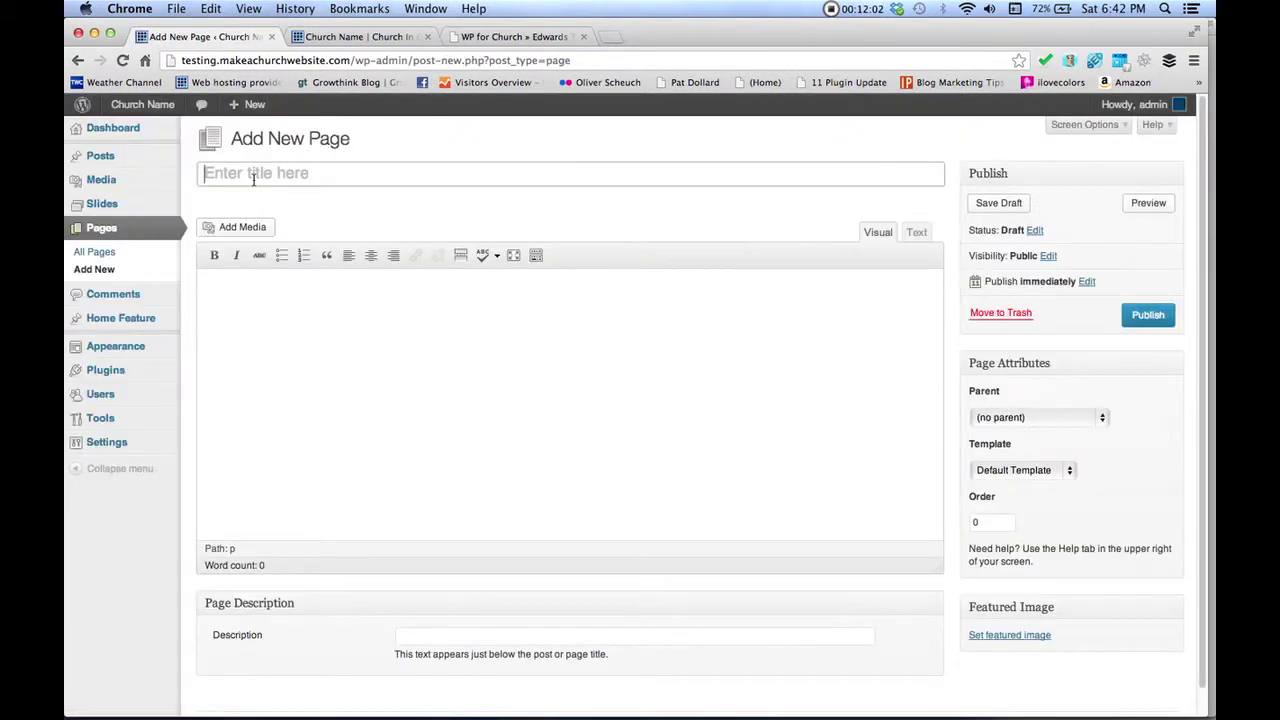
left_click(252, 176)
type("Contact Us")
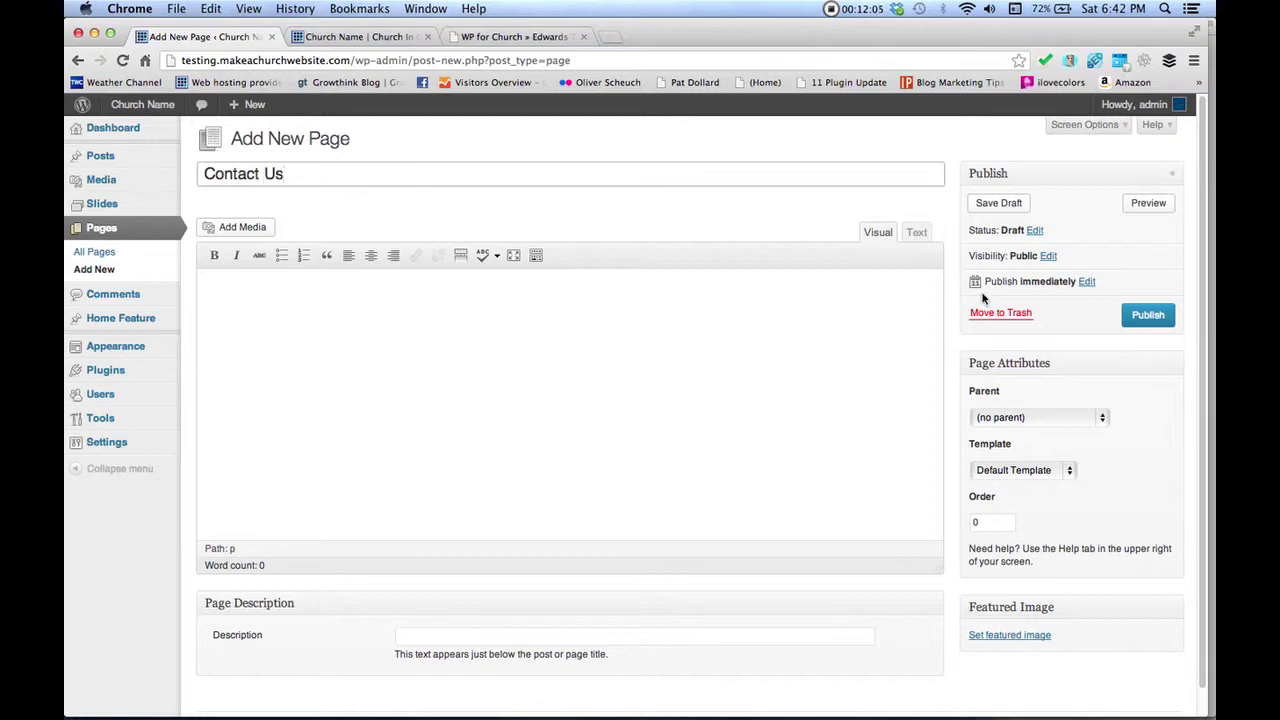
scroll(1005, 390, "down", 1)
left_click(1020, 443)
left_click(1016, 460)
left_click(1137, 289)
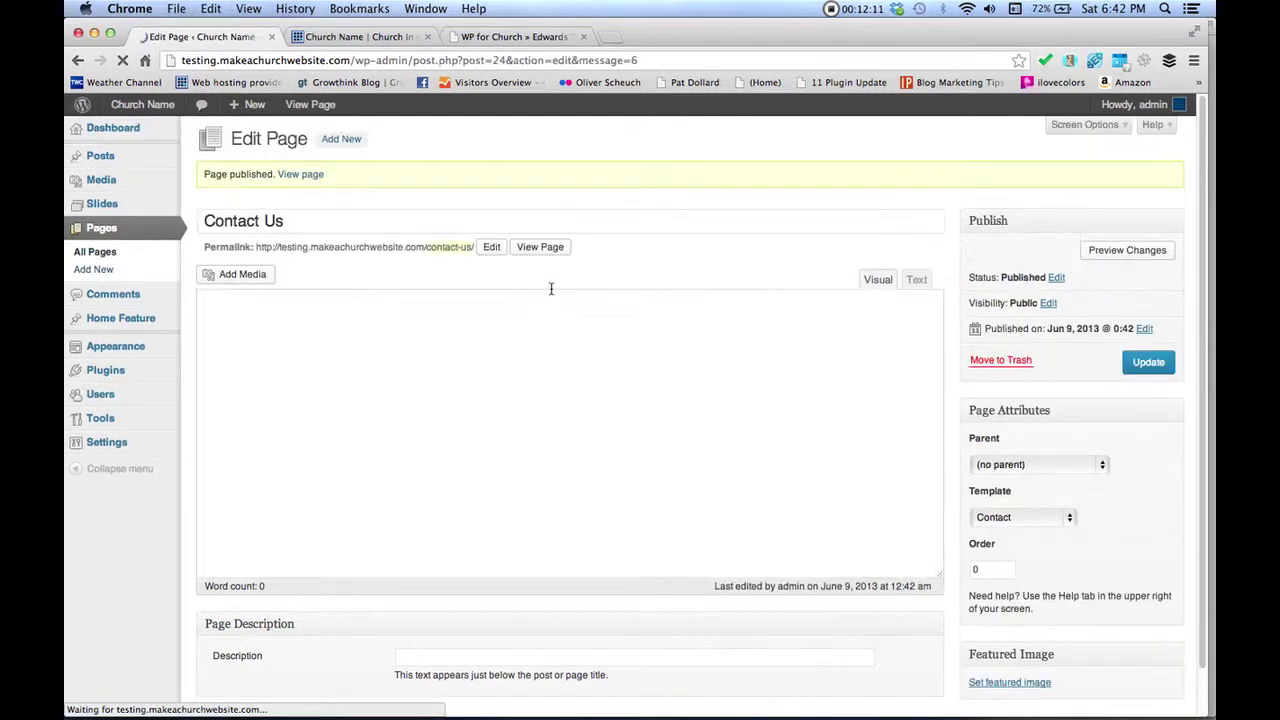
Step: View the live Contact Us page, copy its URL, and return to the editor
left_click(540, 247)
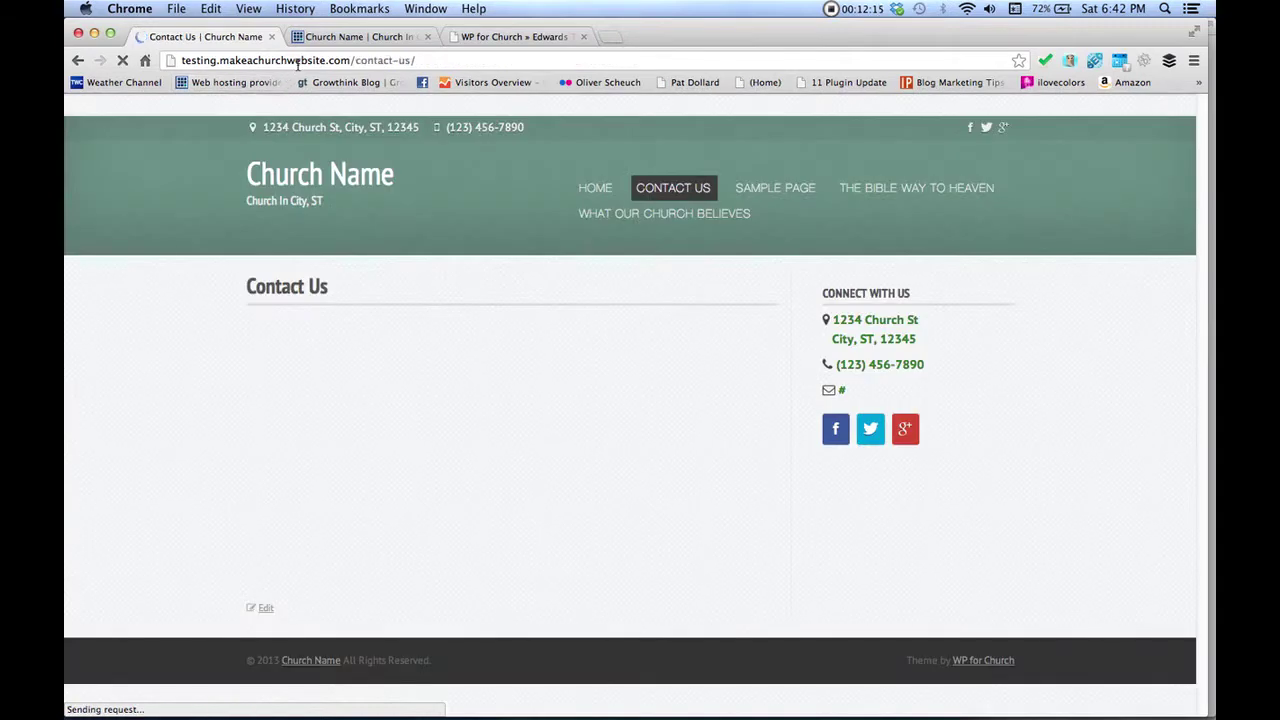
left_click(297, 63)
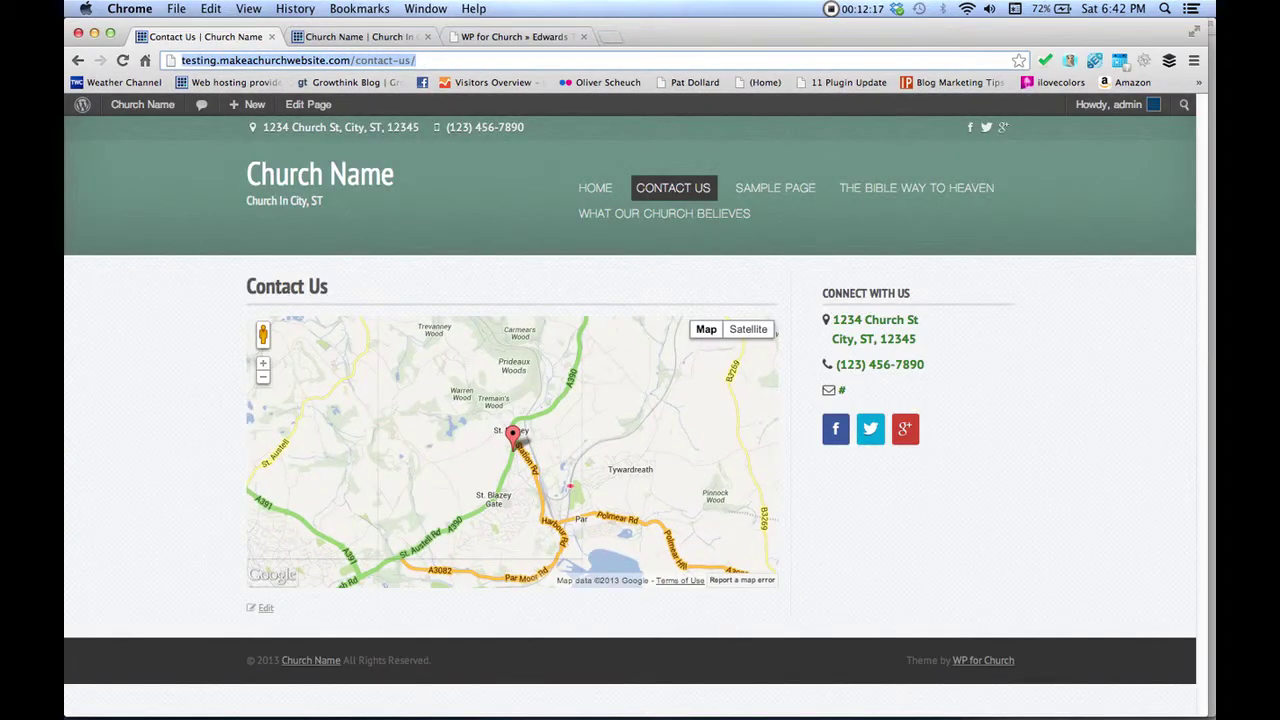
right_click(250, 60)
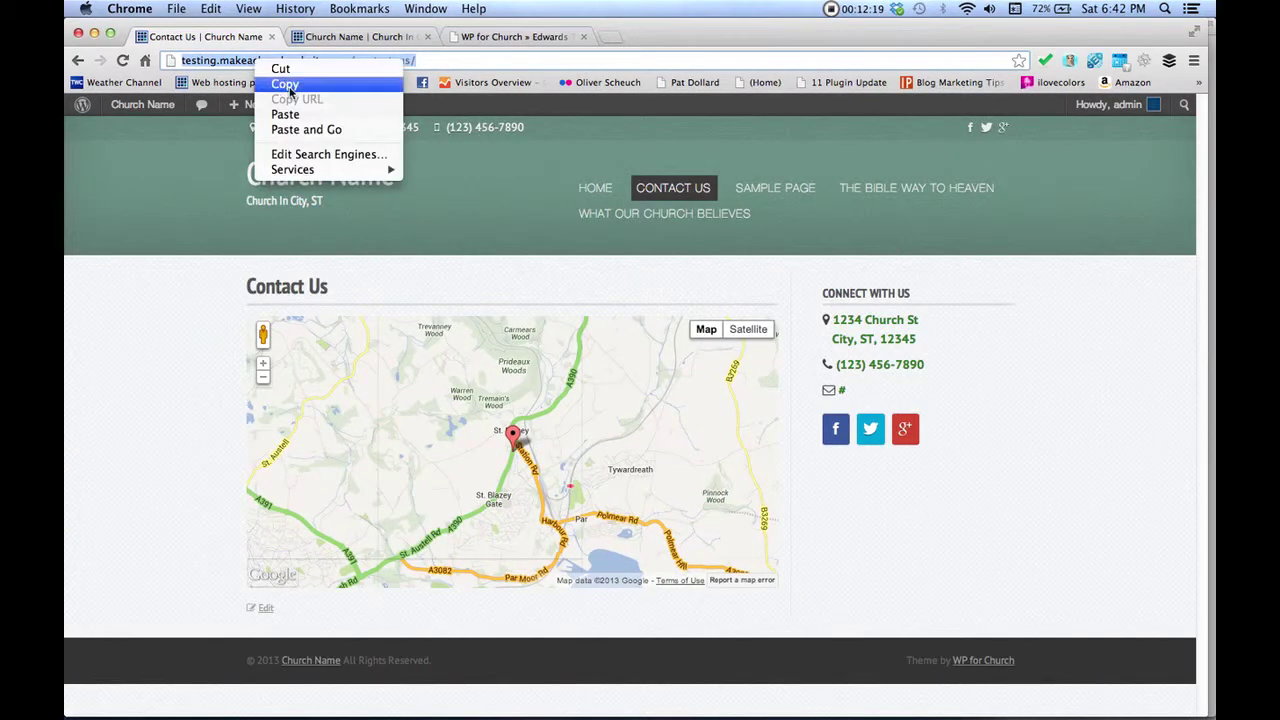
left_click(285, 86)
left_click(78, 60)
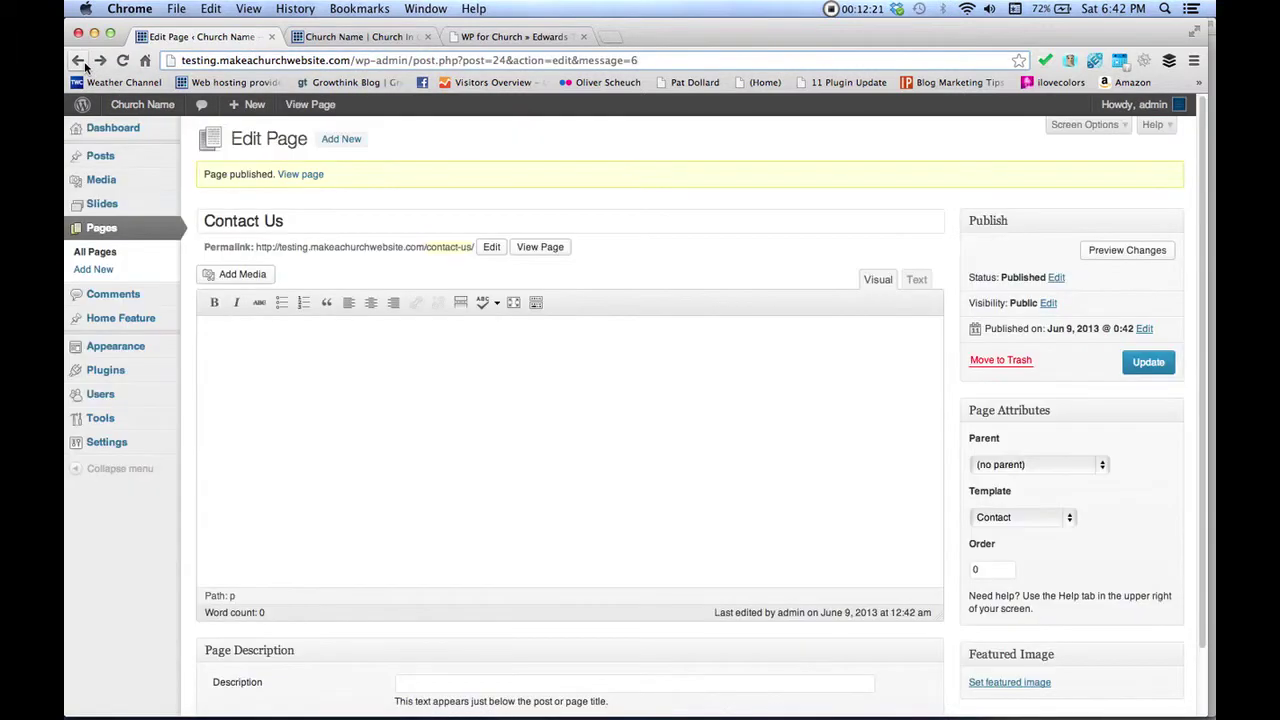
mouse_move(163, 318)
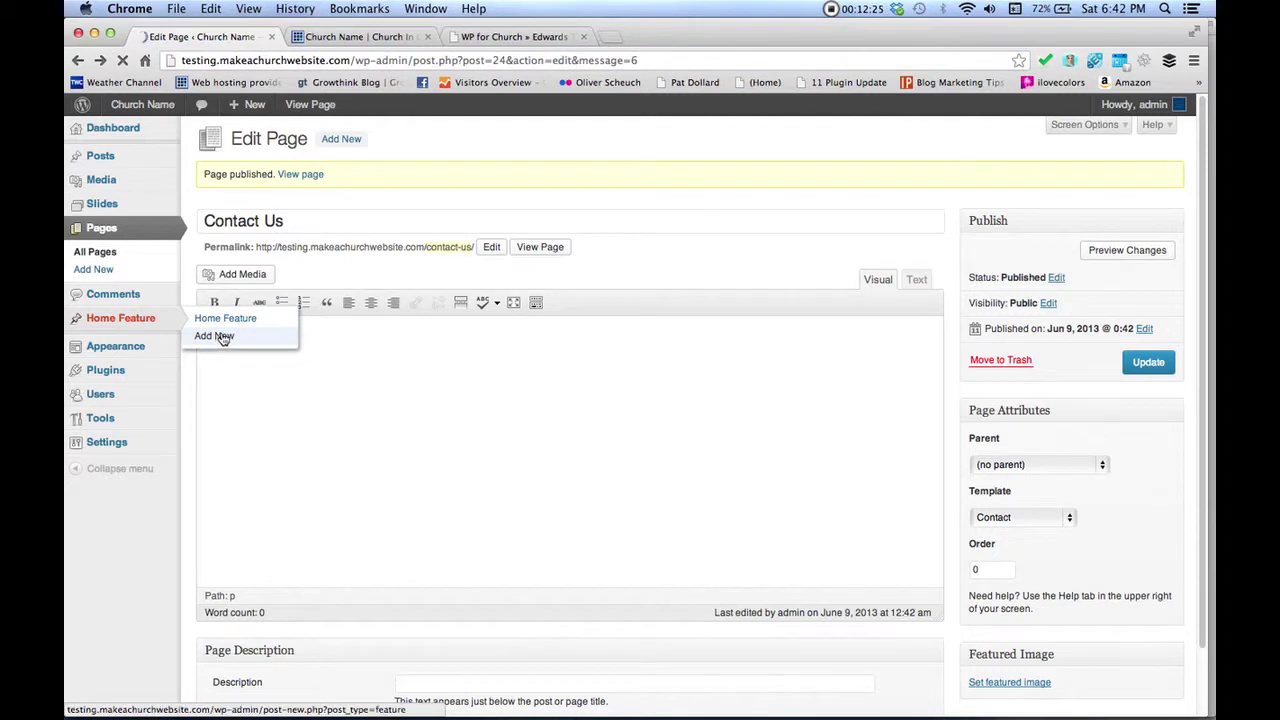
Step: Start a new home feature titled 'Grow With us' with the Contact Us URL as its Image Link
left_click(275, 173)
type("Vi")
key("BackSpace")
key("BackSpace")
key("BackSpace")
type("Grow With us")
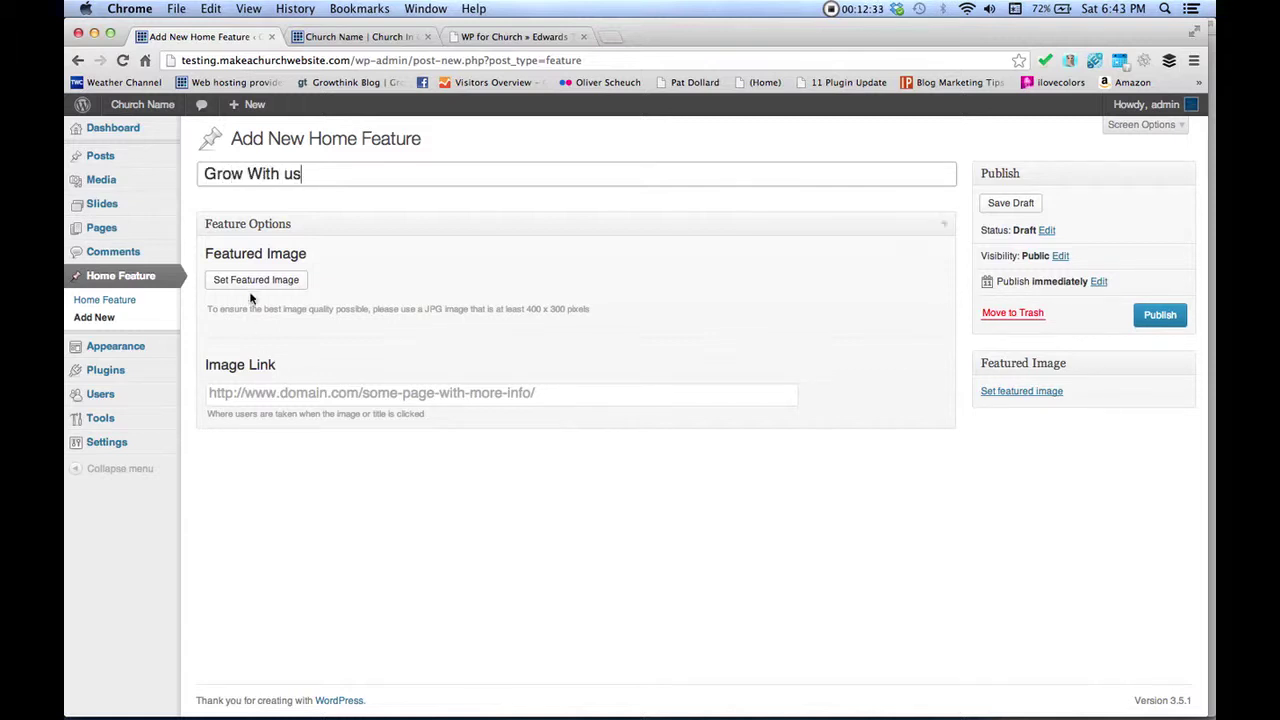
left_click(319, 397)
key("super+v")
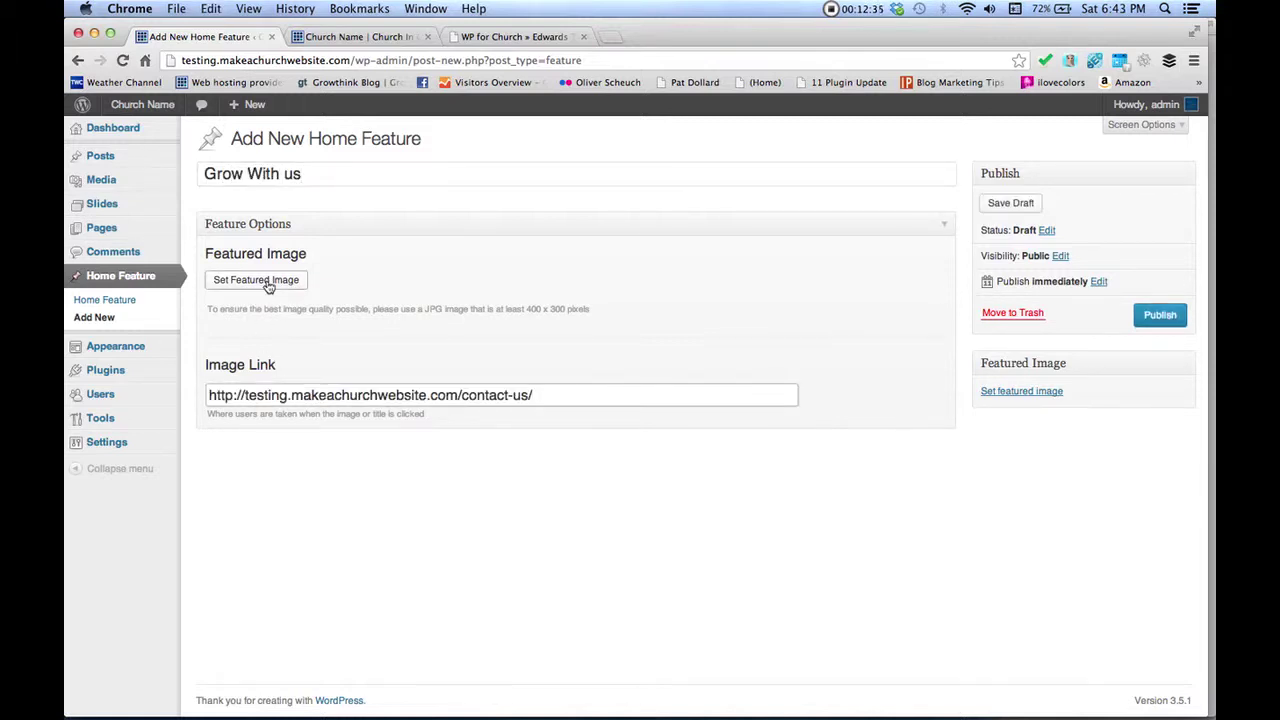
Step: Upload the Come Grow With Our Church image as its featured image and publish the feature
left_click(262, 280)
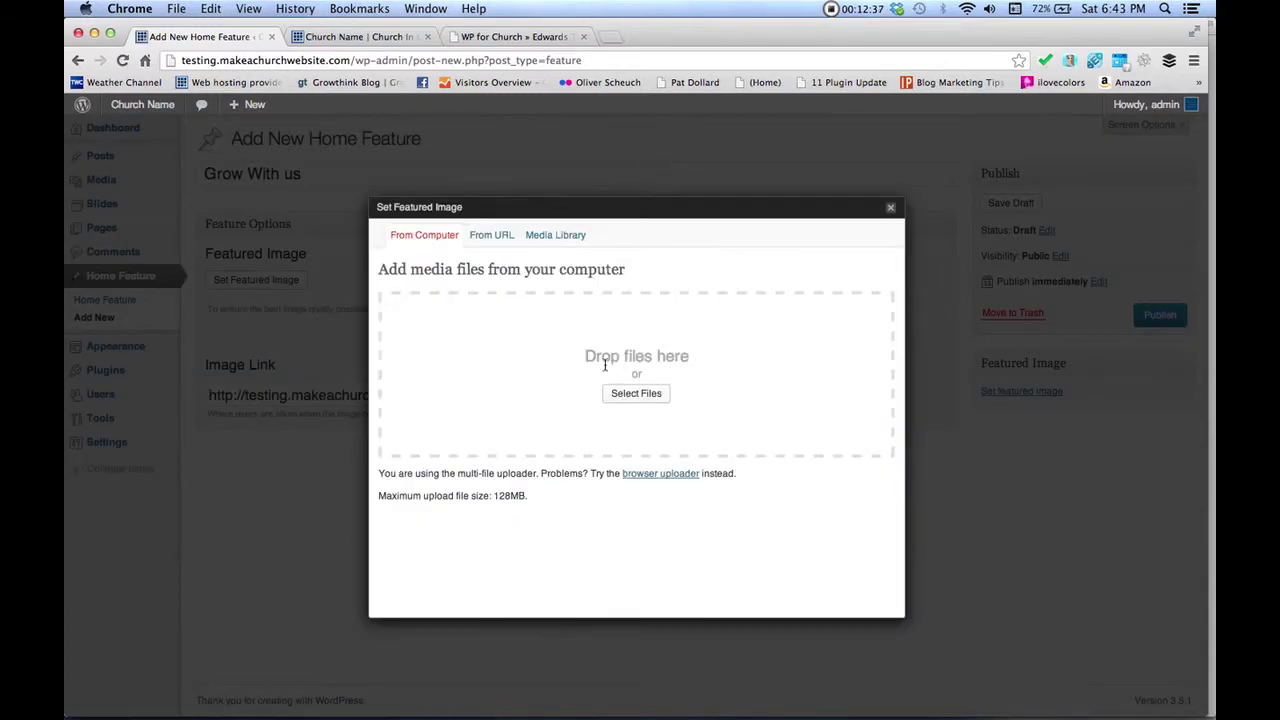
left_click(630, 395)
scroll(613, 358, "down", 3)
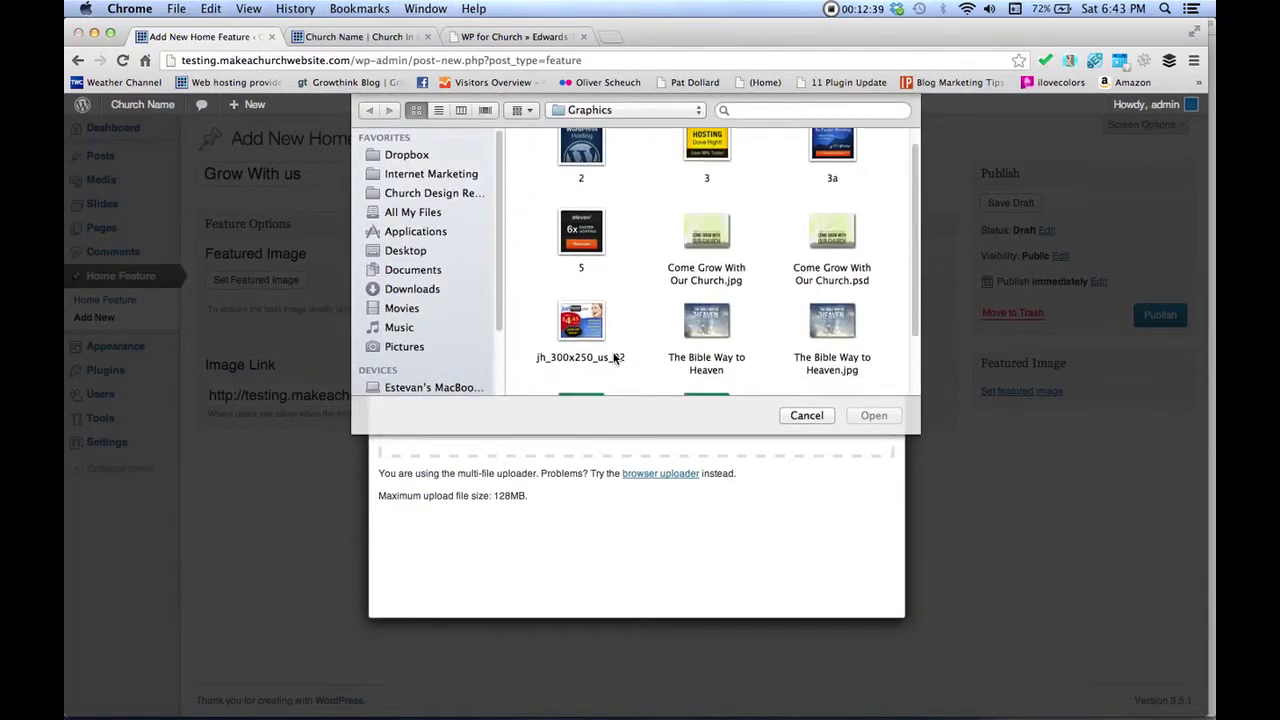
left_click(686, 210)
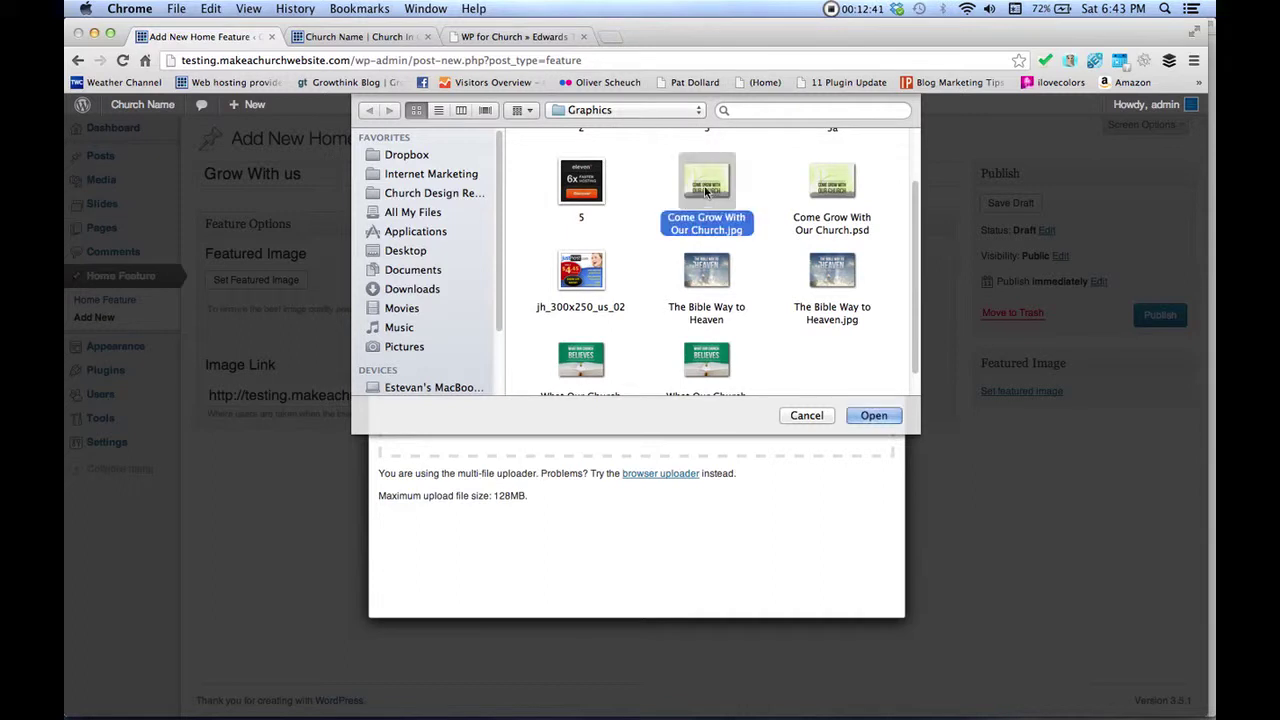
left_click(886, 416)
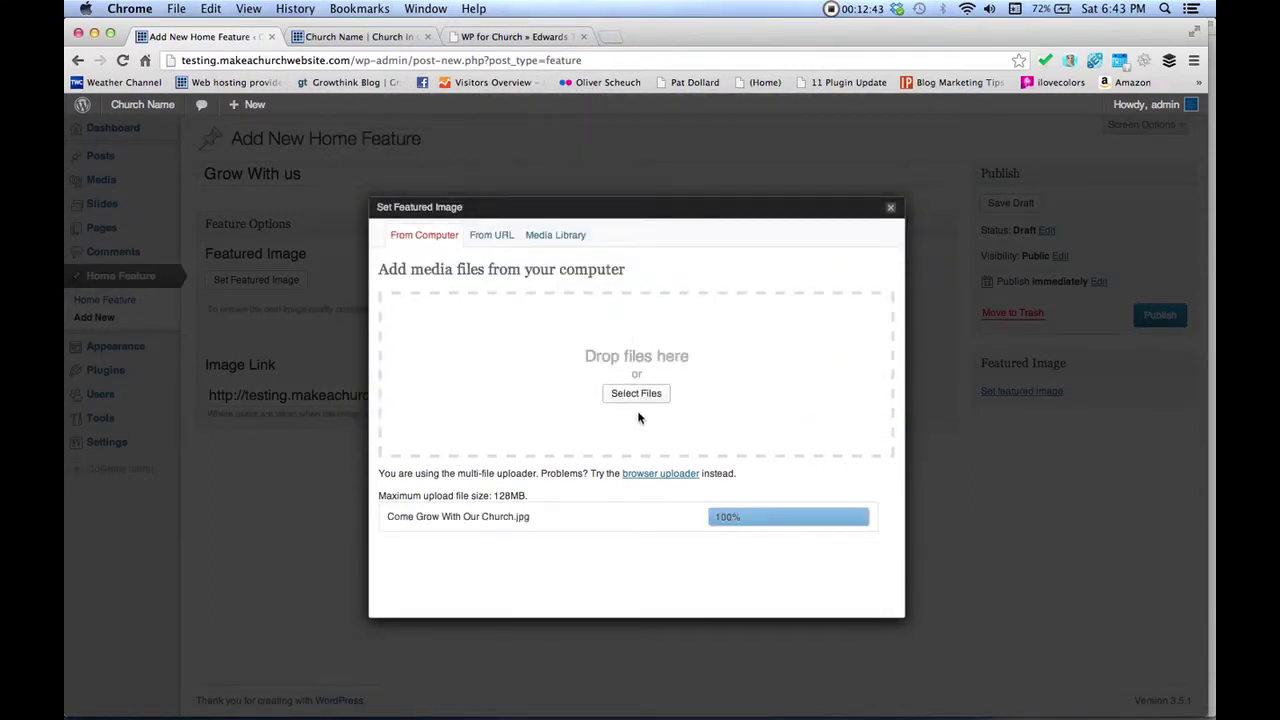
scroll(620, 430, "down", 10)
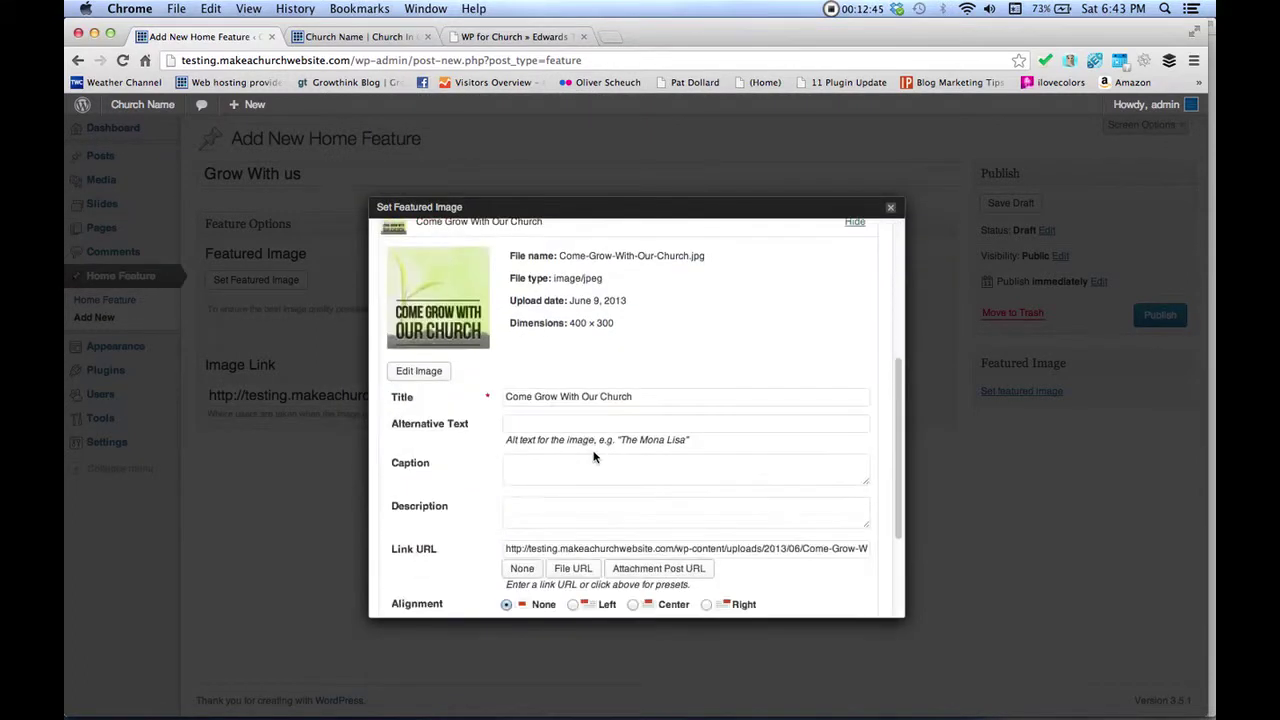
left_click(648, 546)
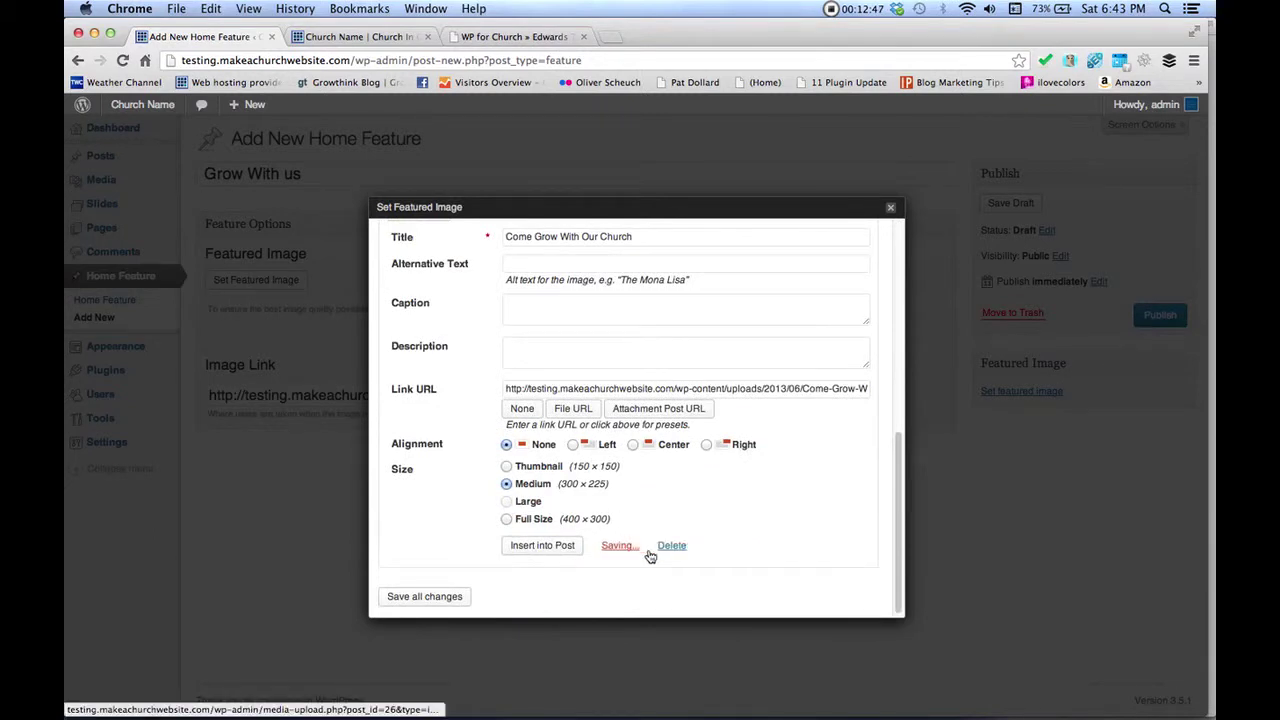
left_click(890, 207)
left_click(1168, 315)
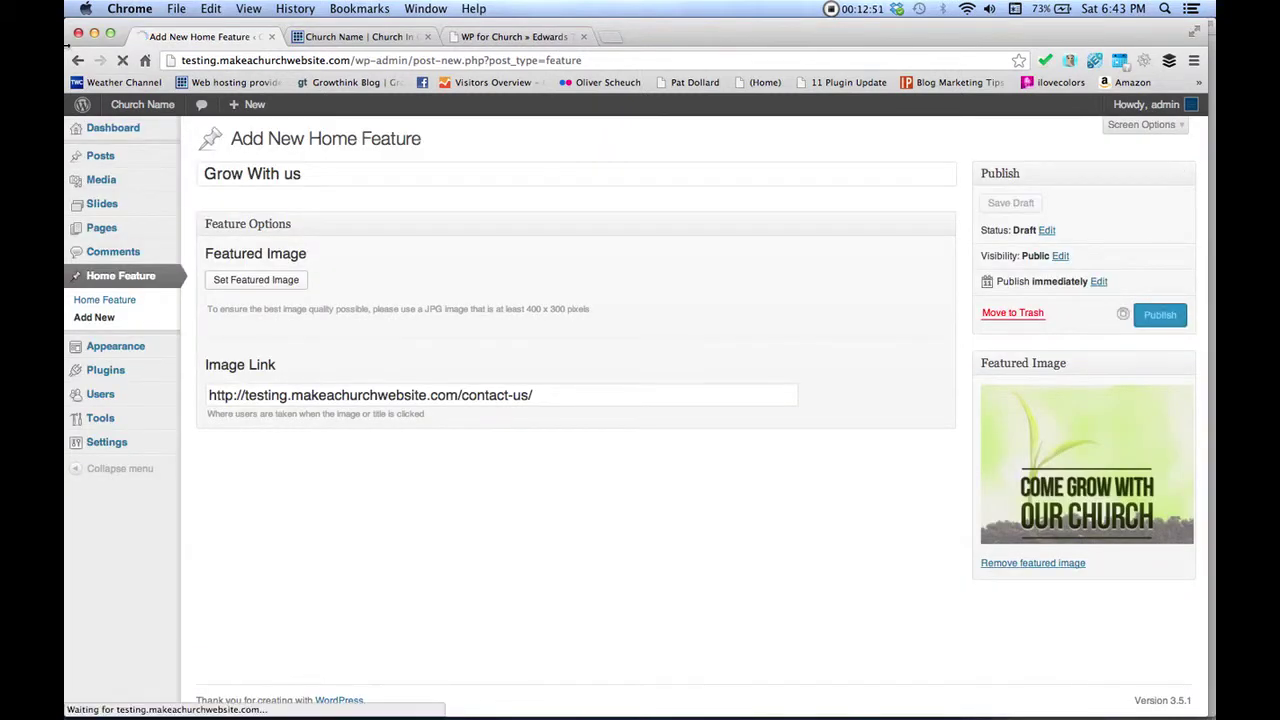
left_click(320, 37)
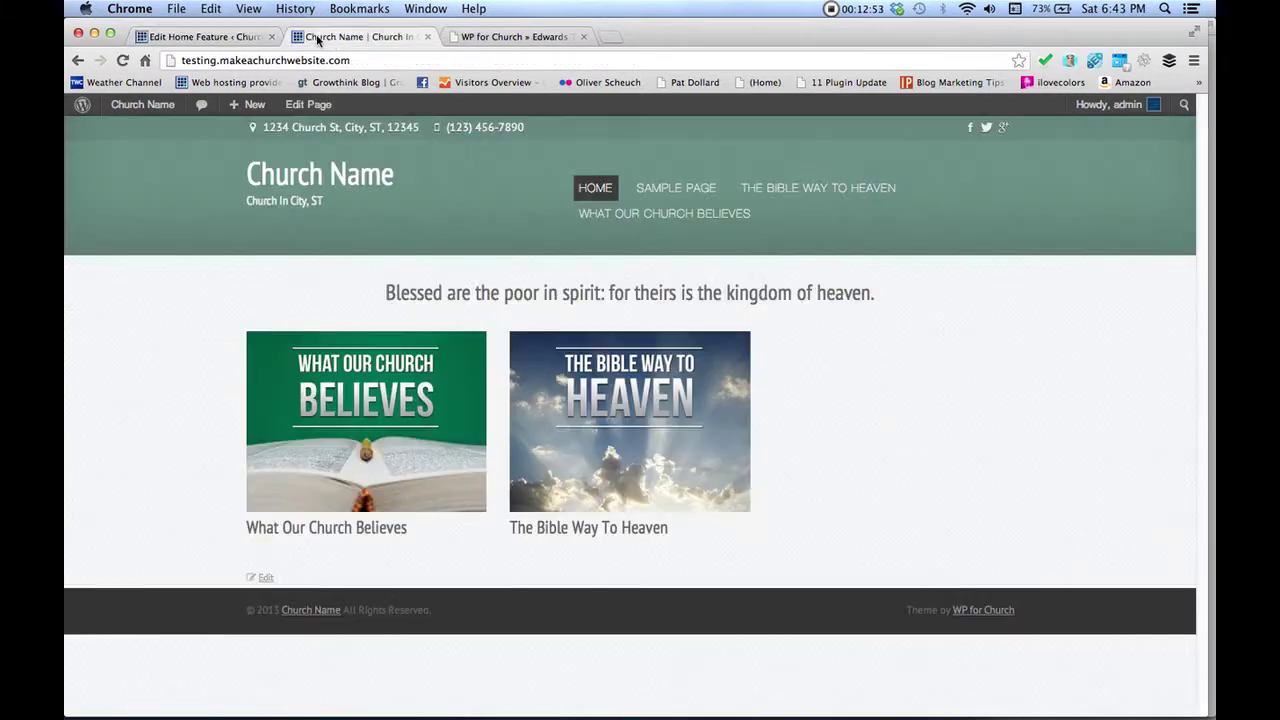
left_click(122, 60)
mouse_move(84, 110)
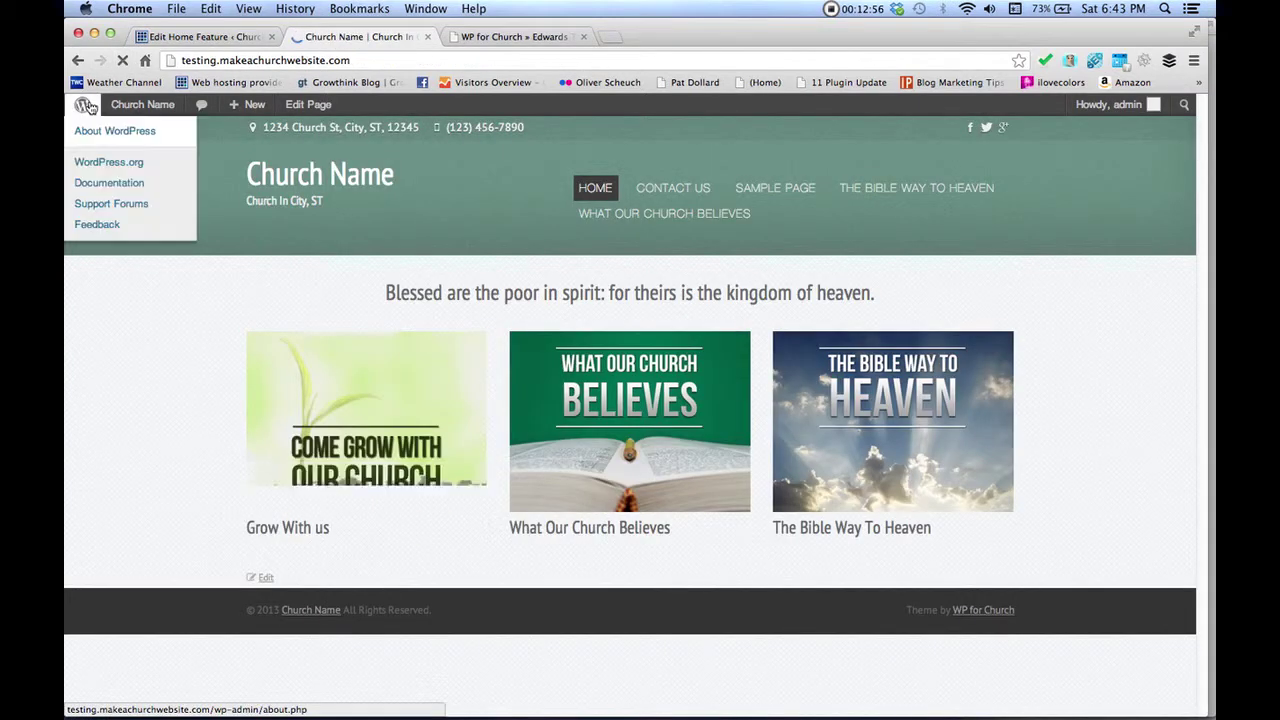
left_click(339, 443)
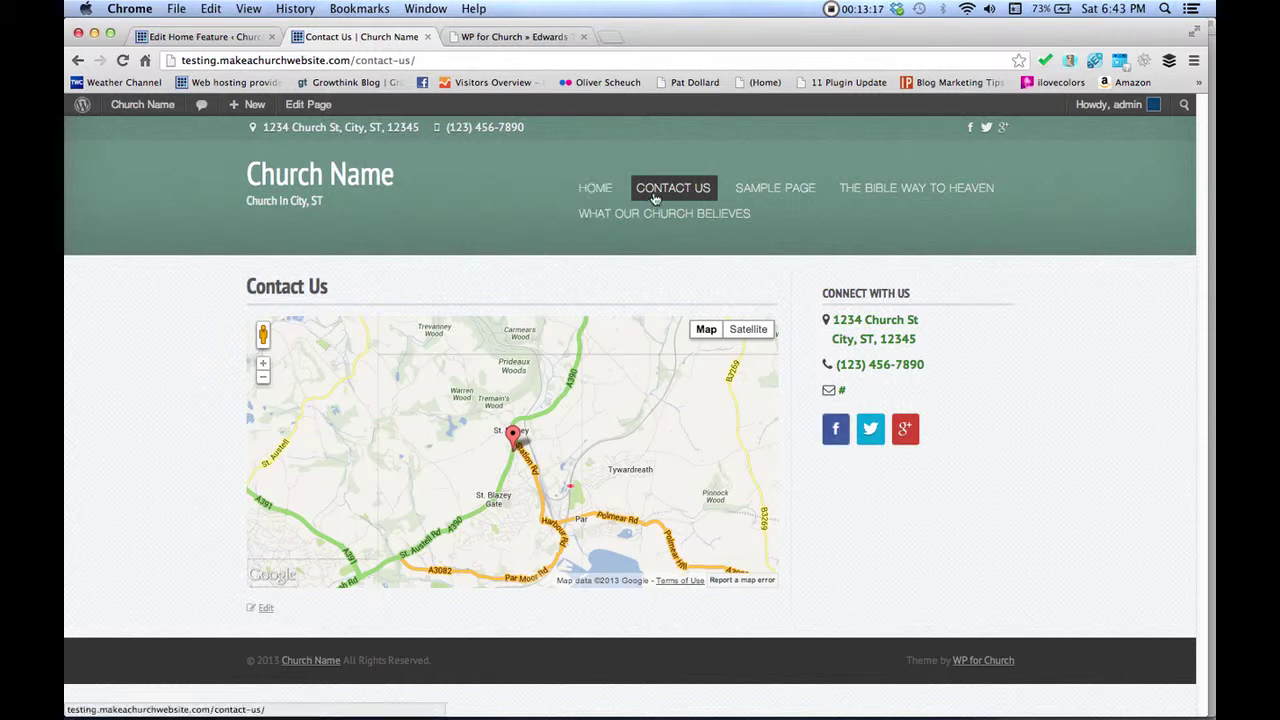
left_click(761, 193)
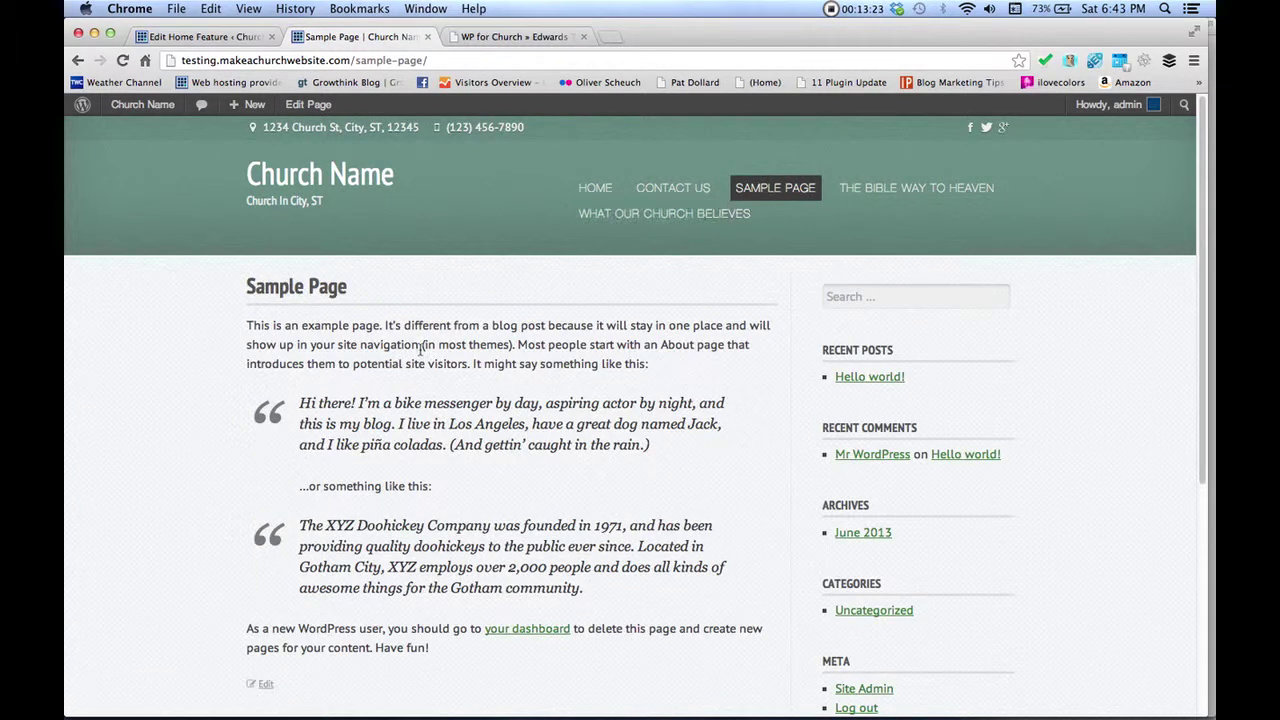
left_click(872, 190)
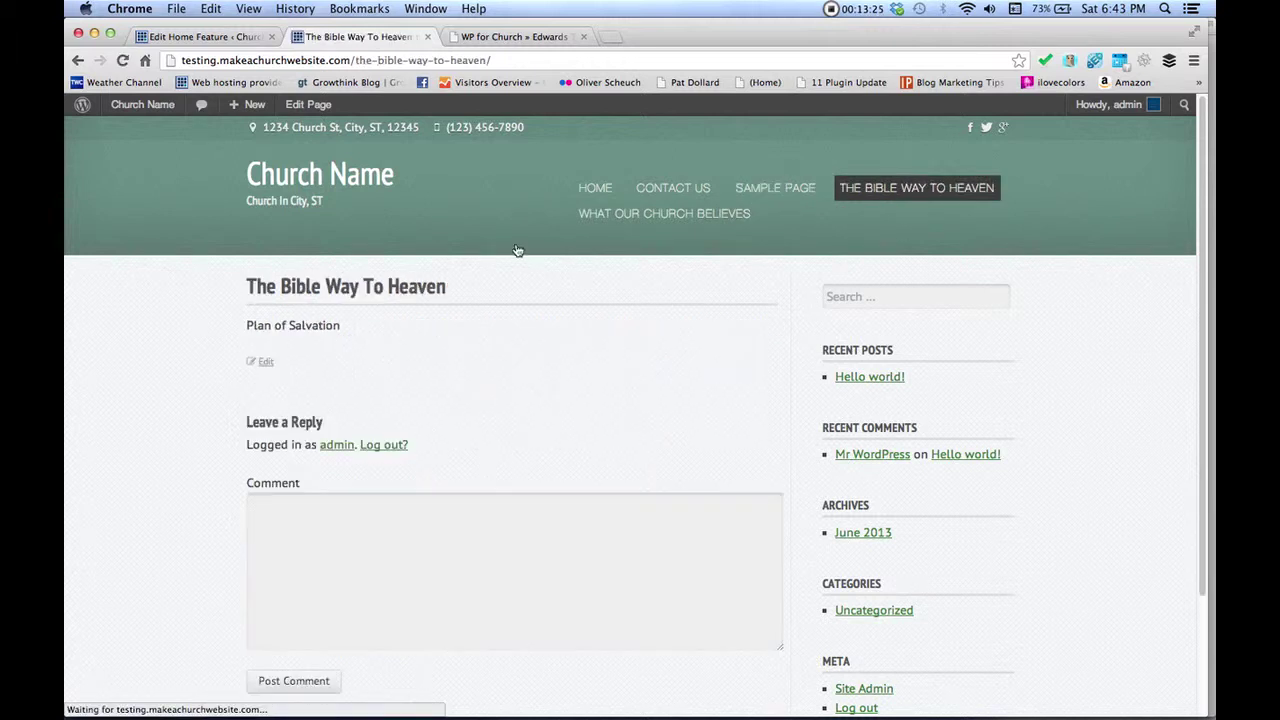
left_click(660, 222)
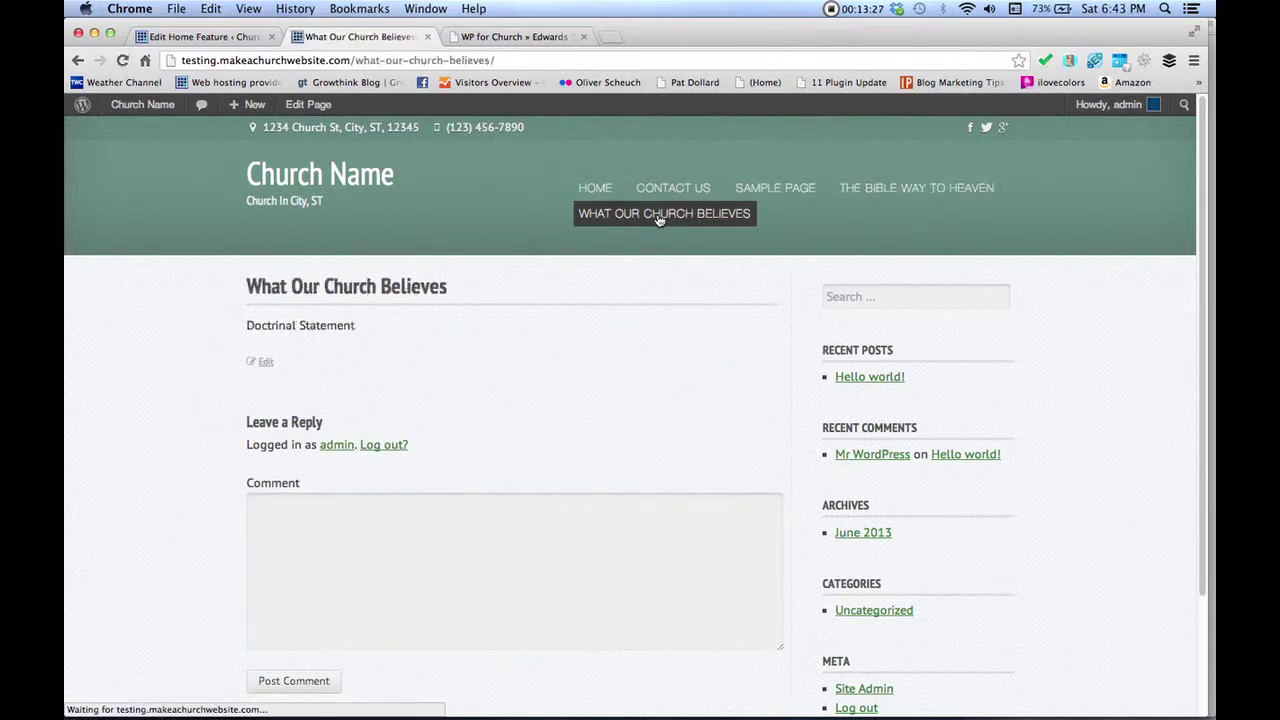
left_click(148, 106)
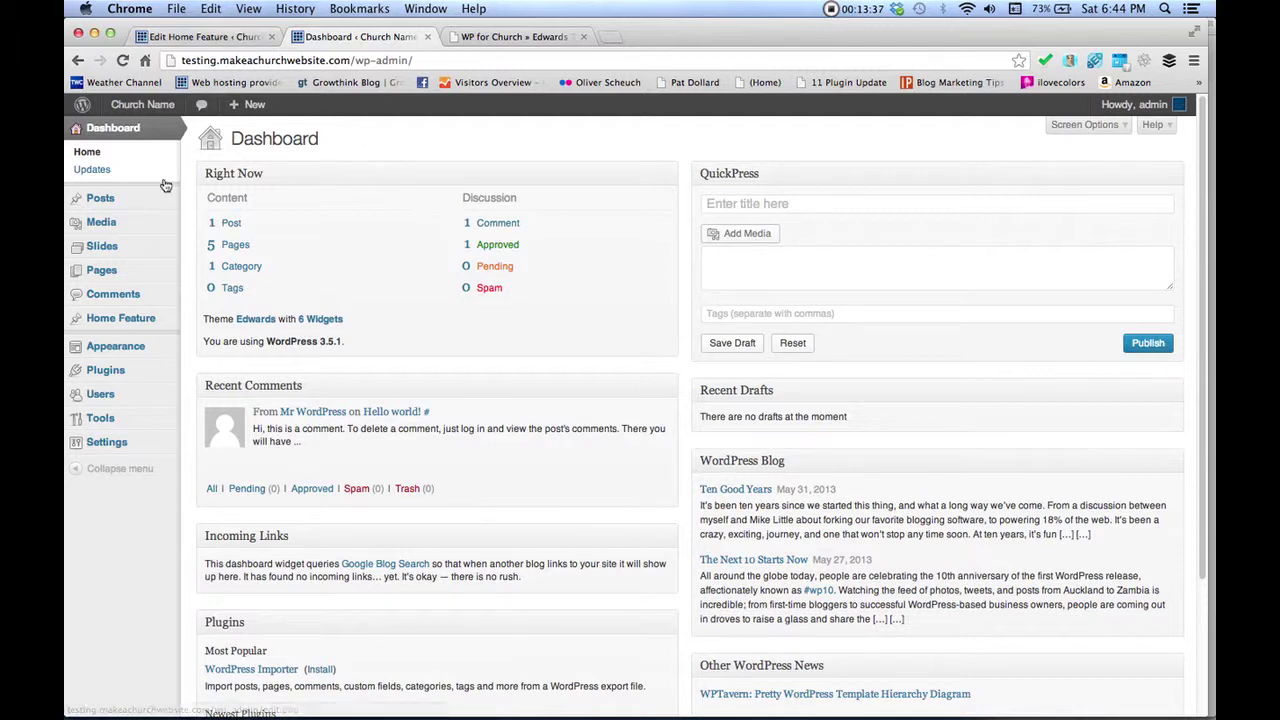
left_click(142, 104)
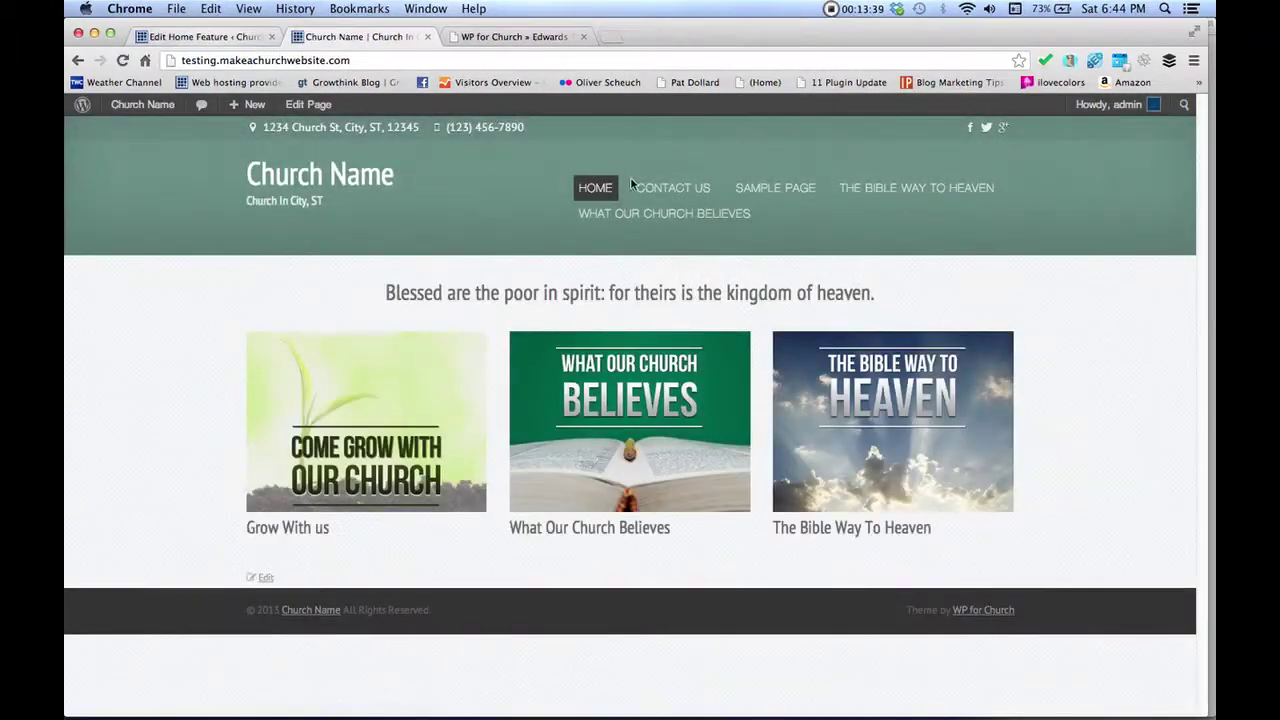
left_click(207, 38)
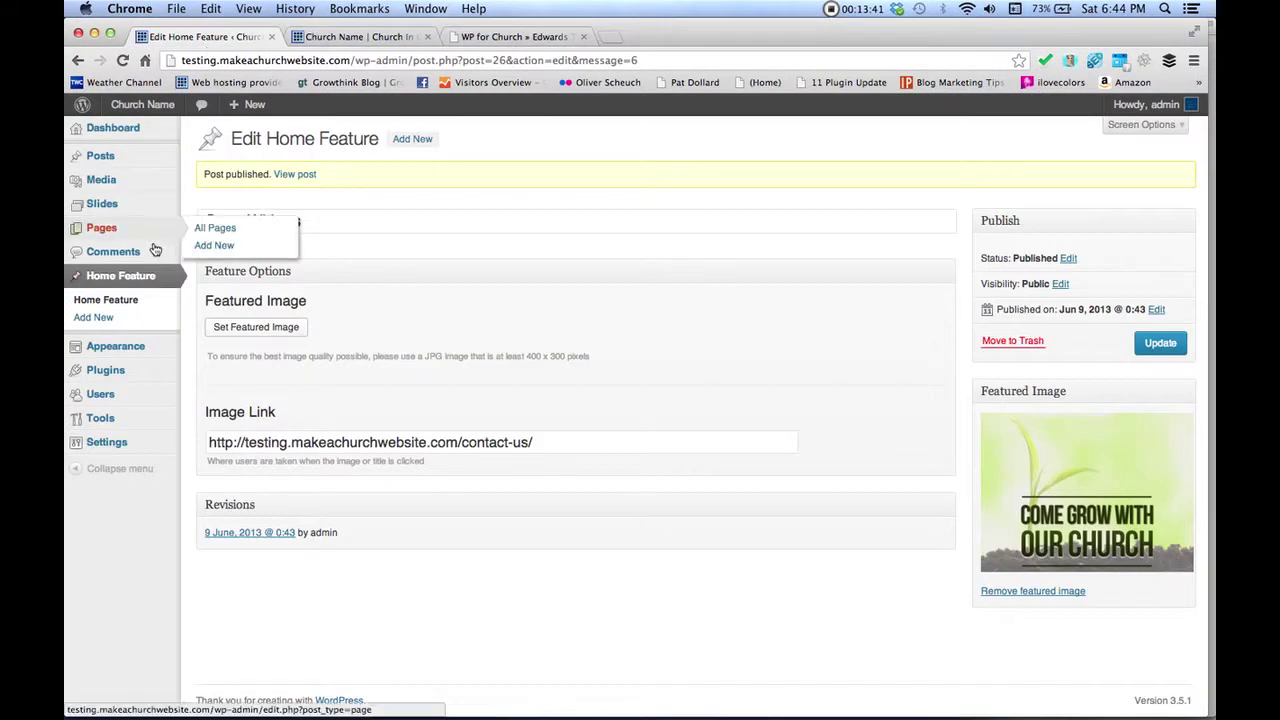
Step: Create a menu named 'Menu' and save it as the theme's Primary Menu location
mouse_move(90, 346)
left_click(218, 384)
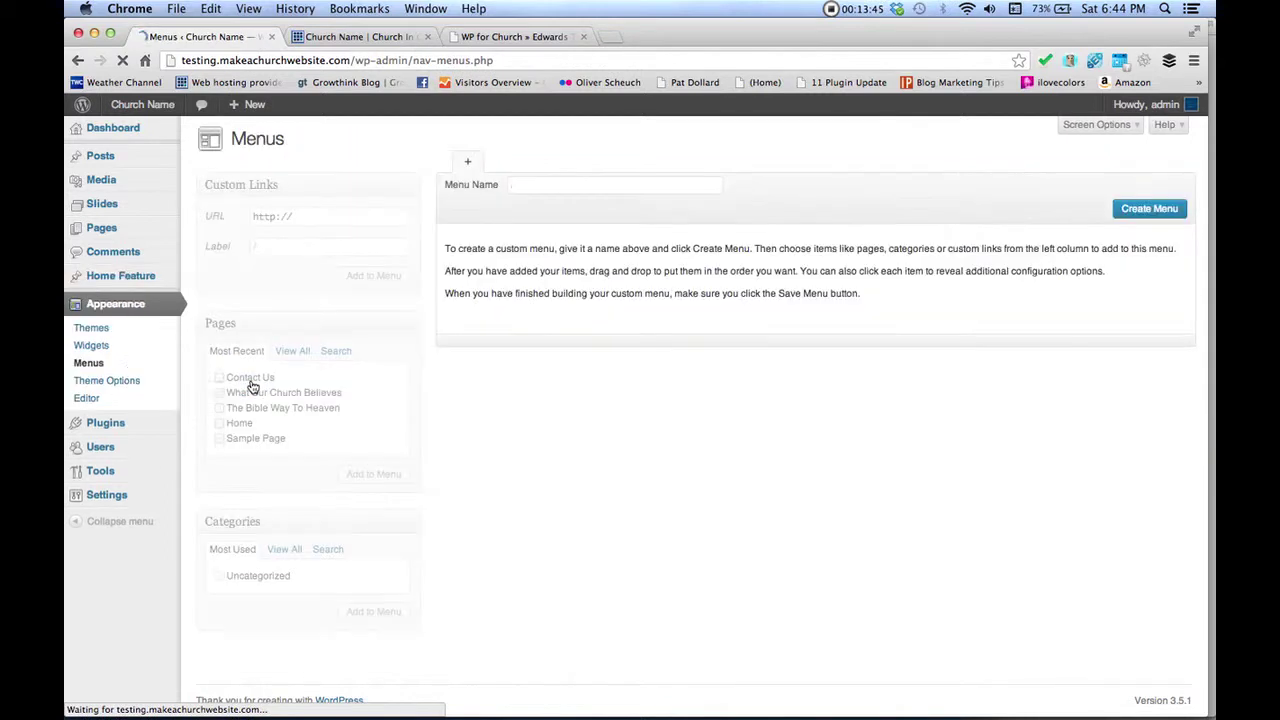
left_click(520, 184)
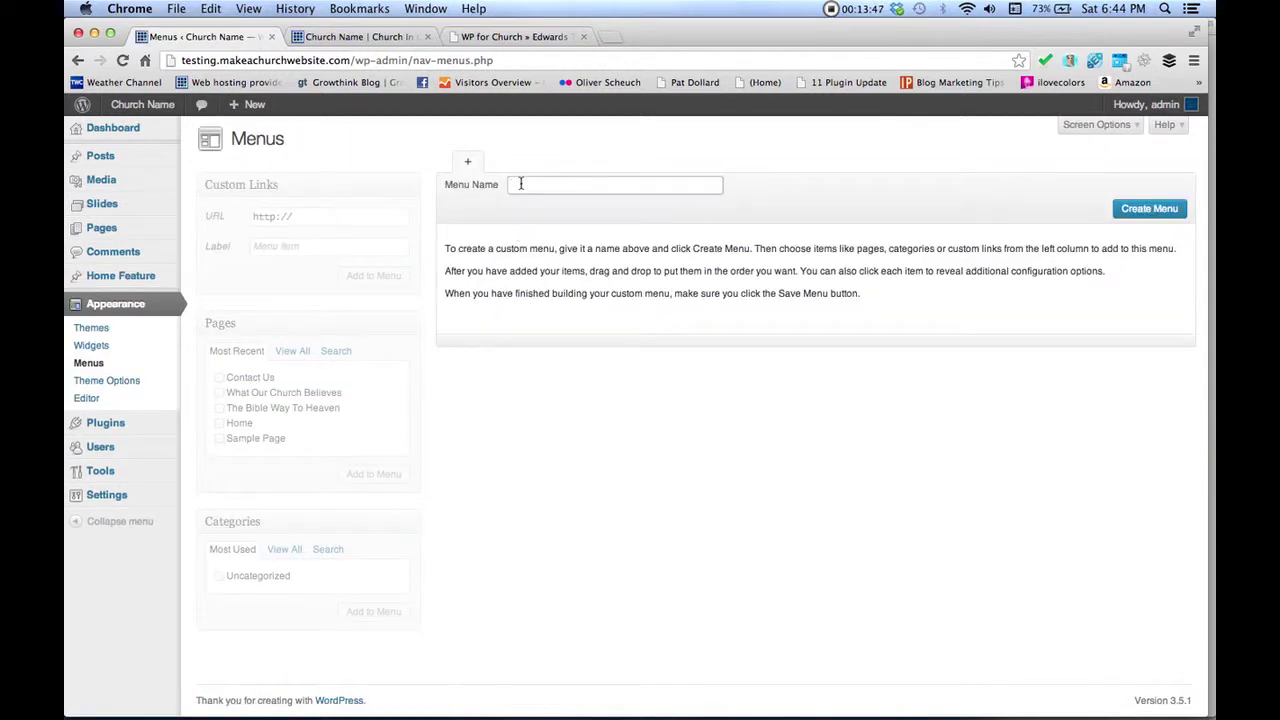
left_click(1140, 212)
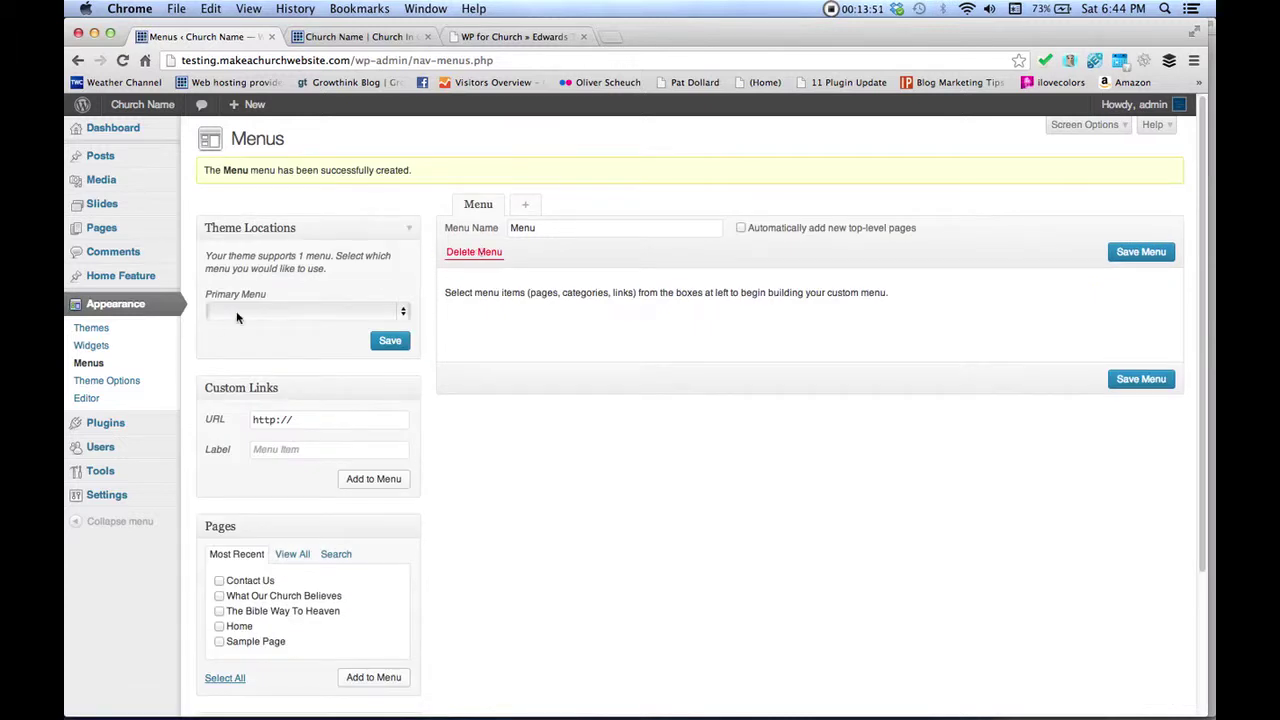
left_click(245, 317)
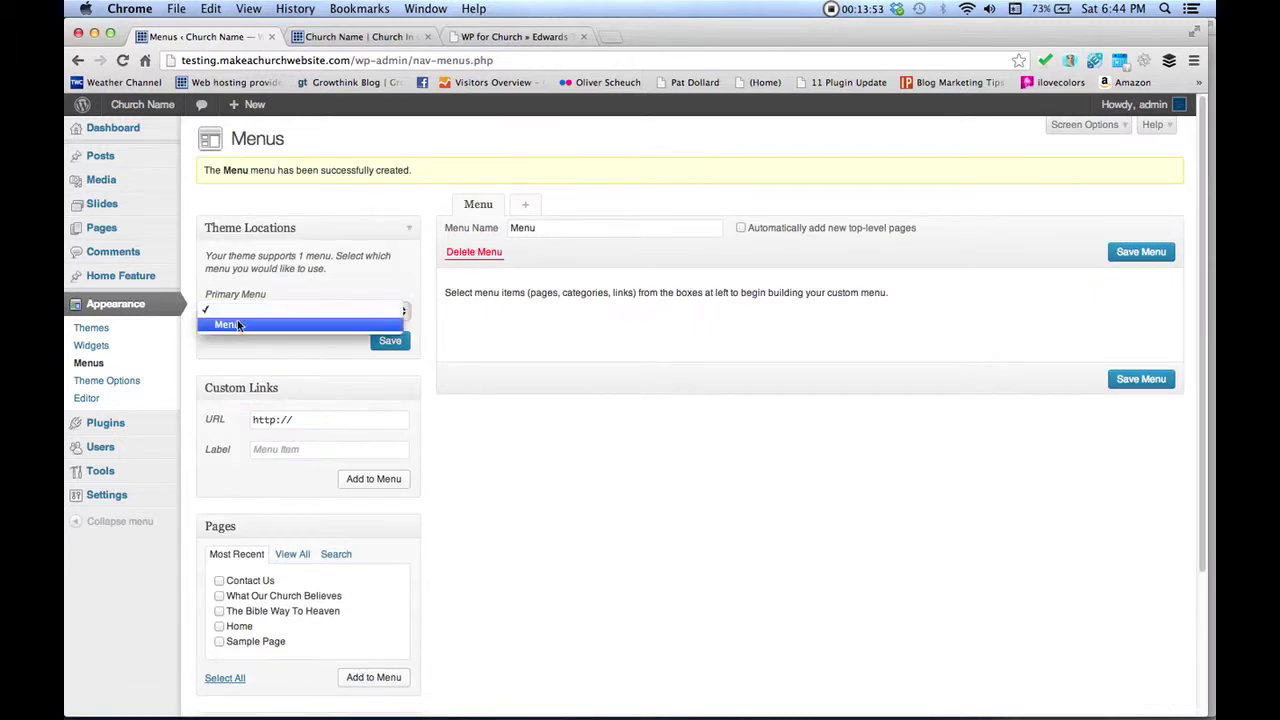
left_click(228, 327)
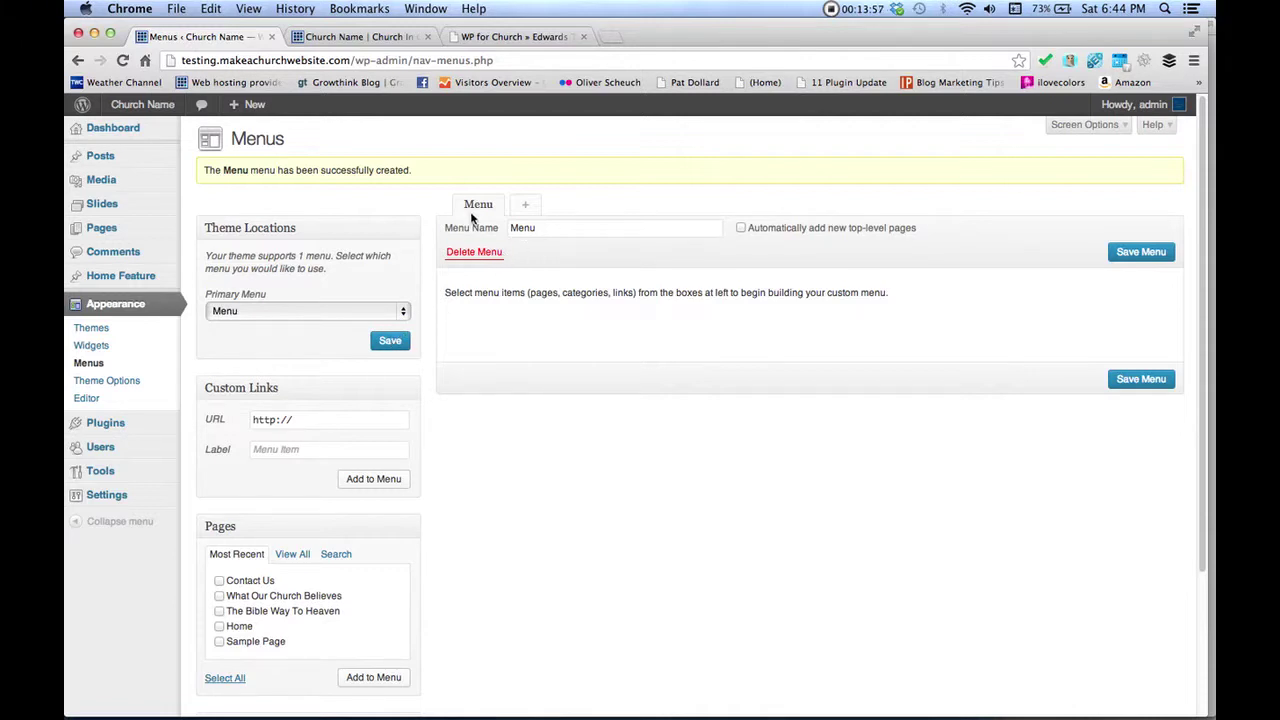
left_click(392, 341)
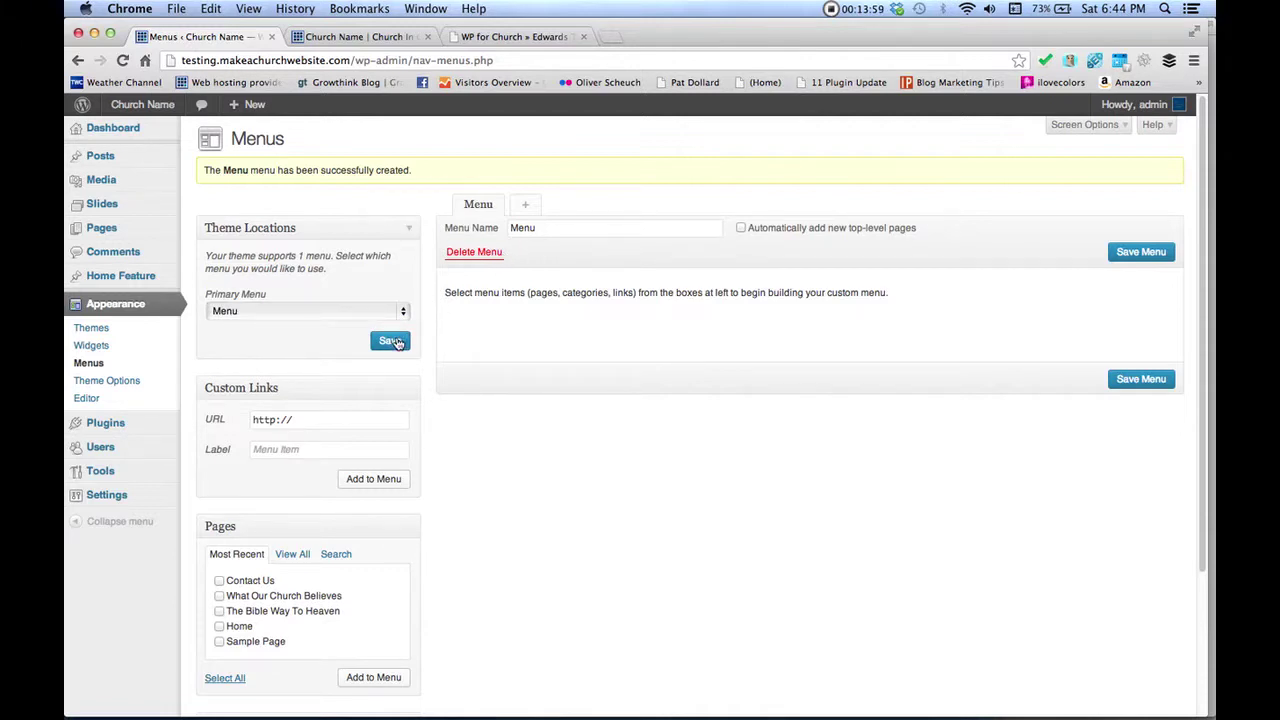
scroll(343, 420, "down", 5)
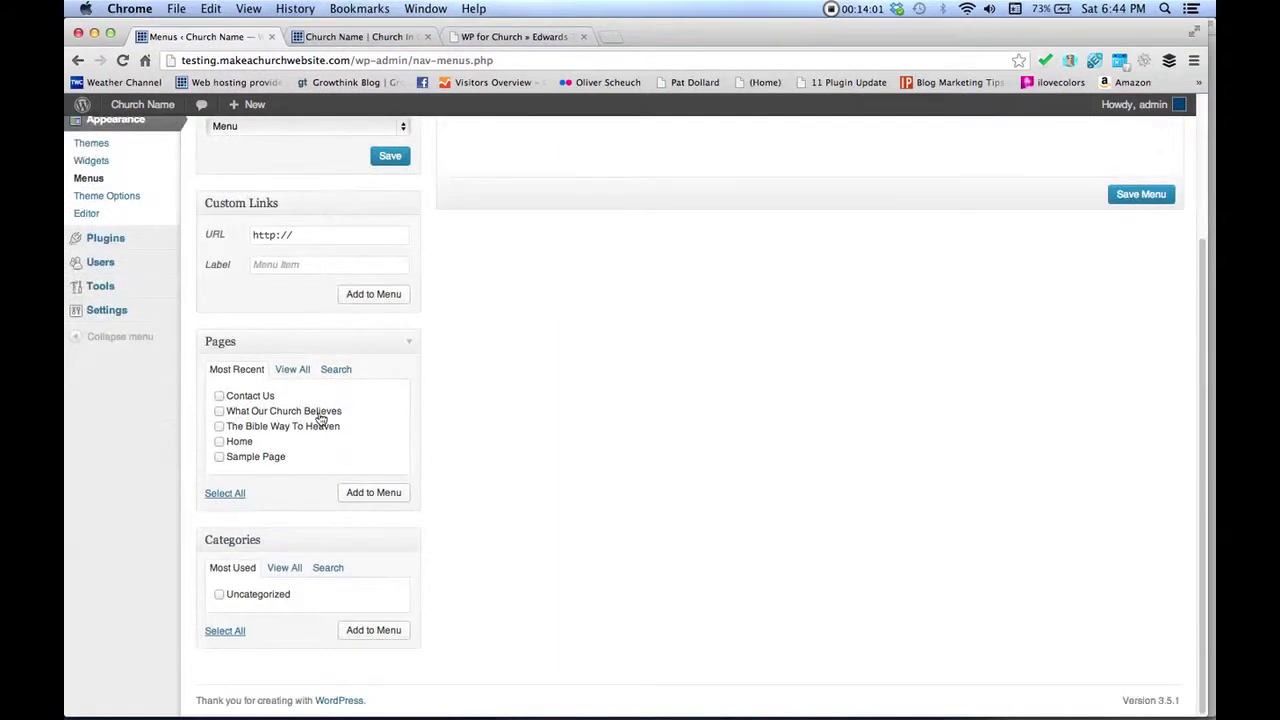
Step: Add the Home and What Our Church Believes pages, placing Home first and Contact Us last
left_click(218, 412)
left_click(219, 442)
left_click(368, 495)
scroll(652, 474, "up", 4)
left_click_drag(523, 440, 517, 310)
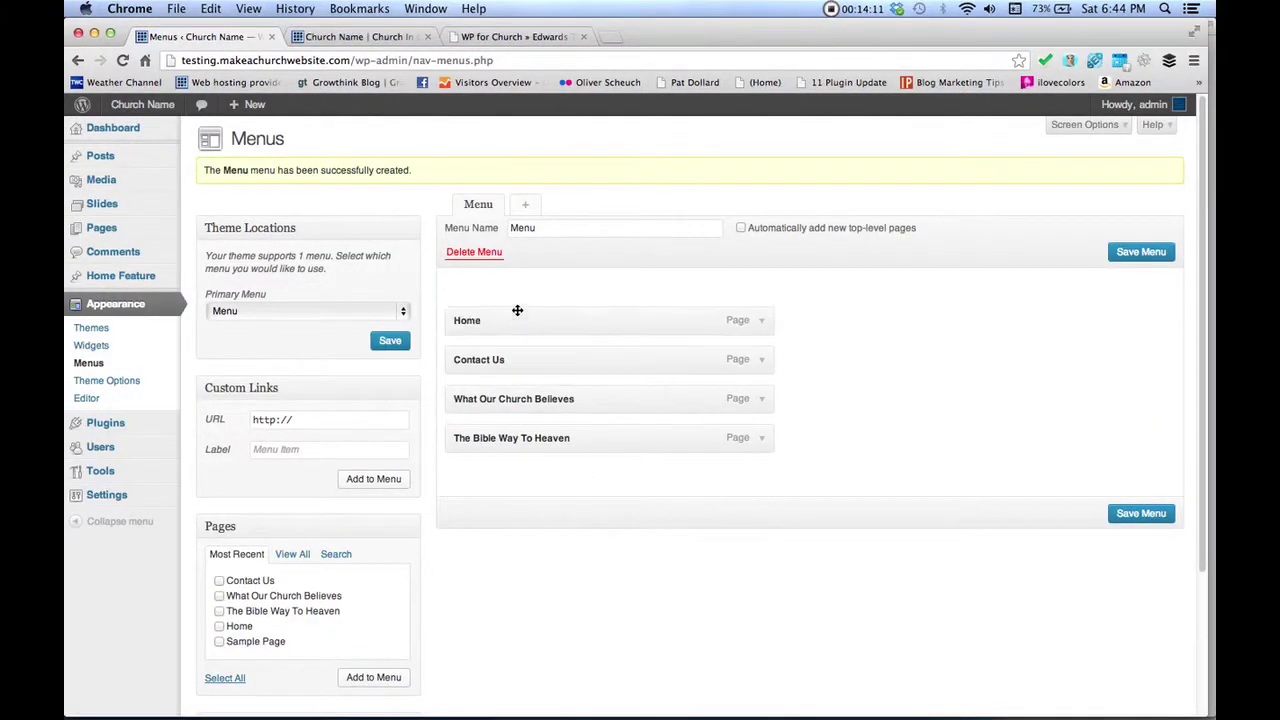
left_click_drag(493, 359, 501, 455)
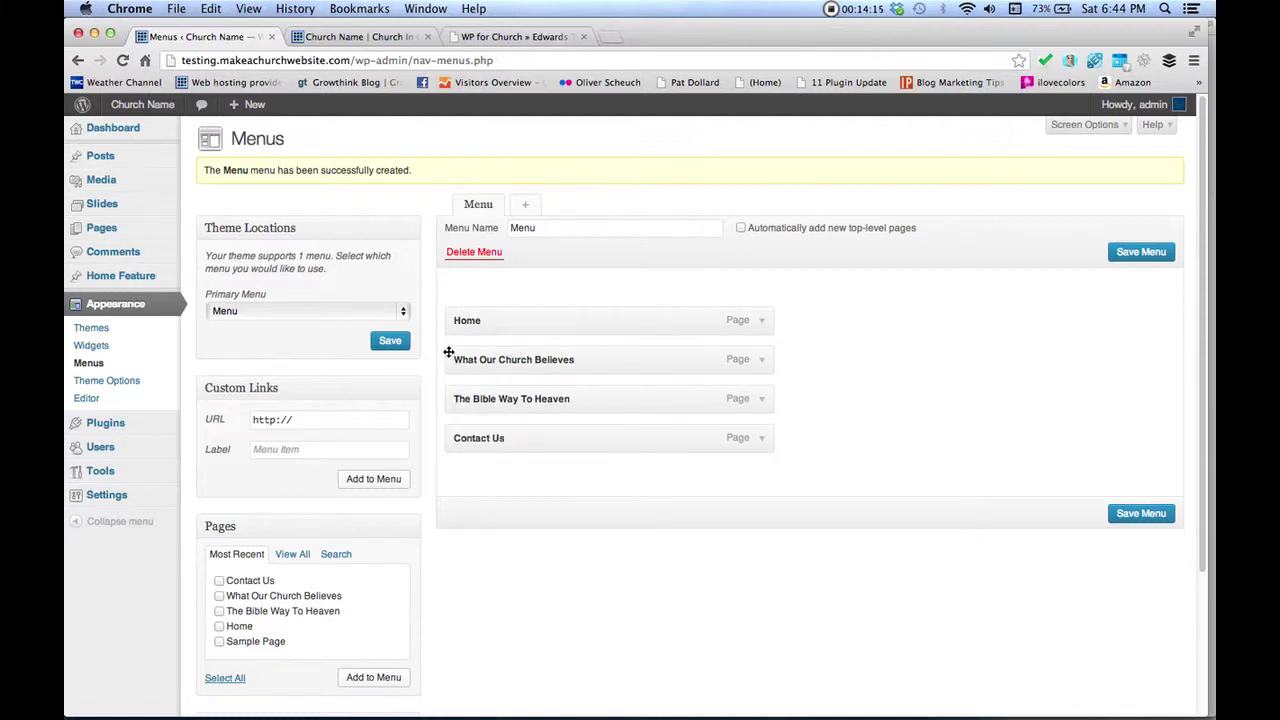
Step: Relabel the doctrine and Bible Way items 'Our Doctrine' and 'Salvation', save, and reload the live site
left_click(761, 359)
left_click_drag(585, 406, 366, 406)
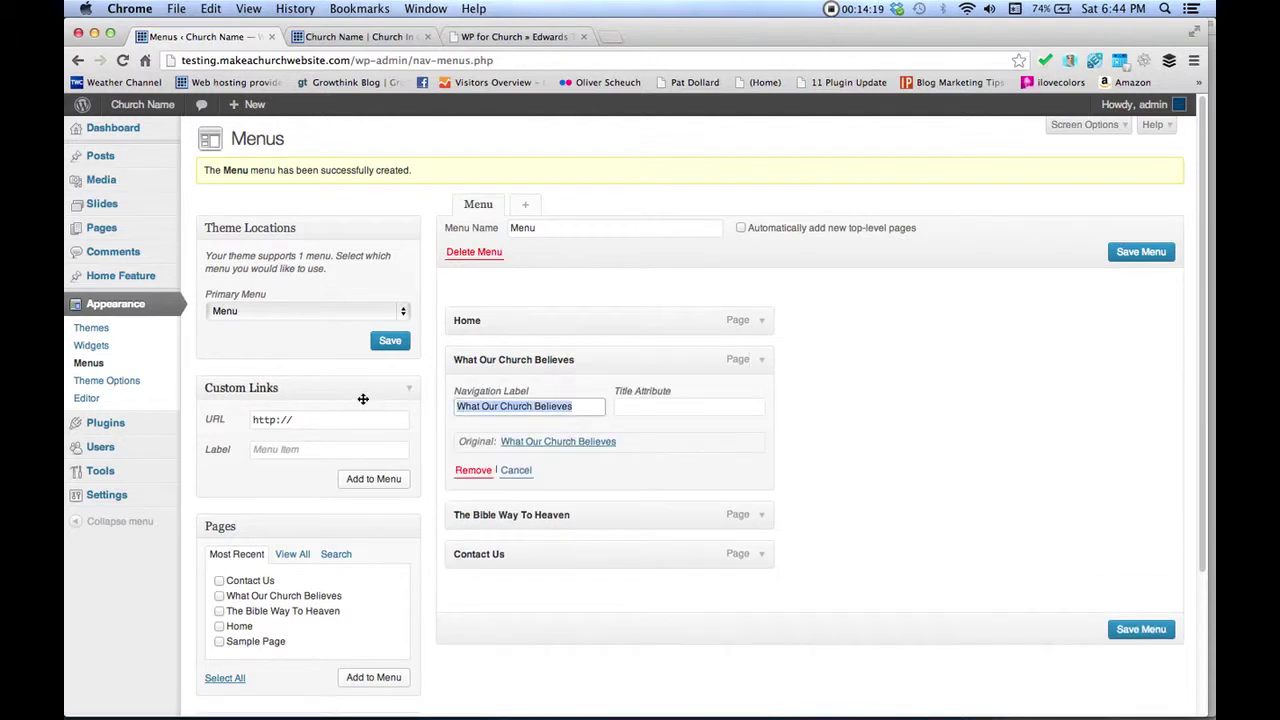
type("Our Doctrine")
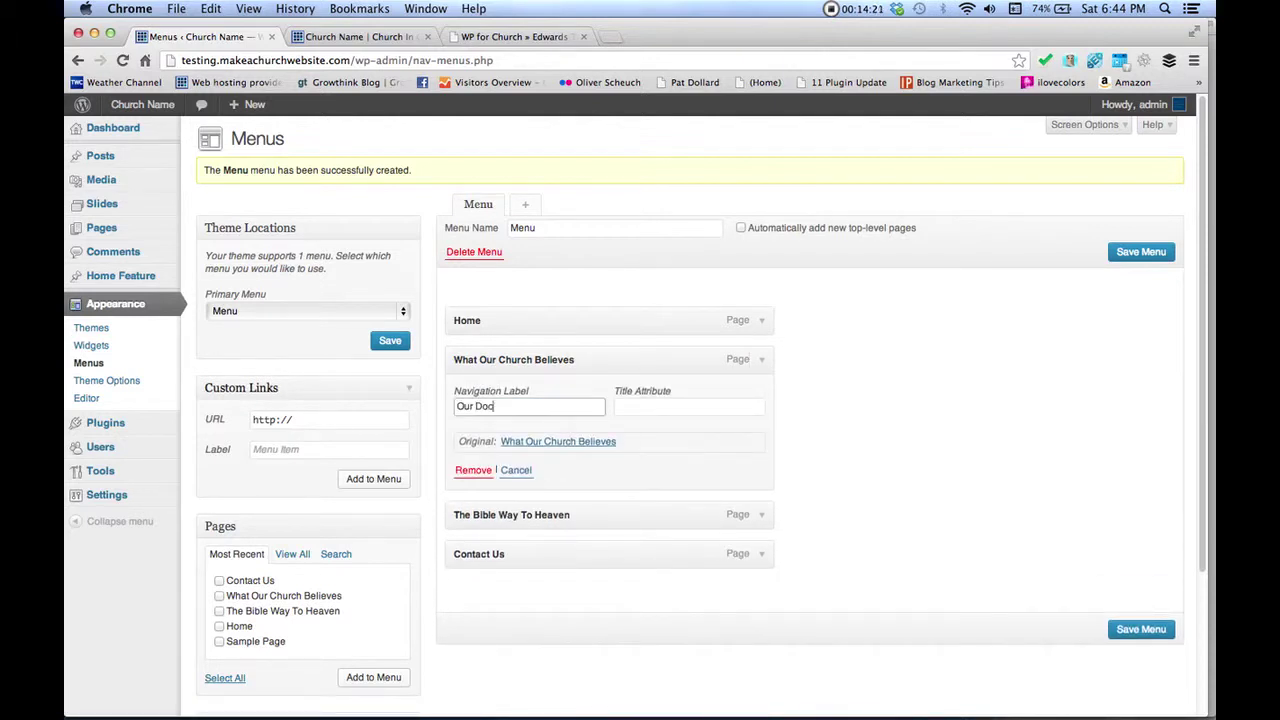
left_click(761, 514)
left_click_drag(583, 561, 307, 546)
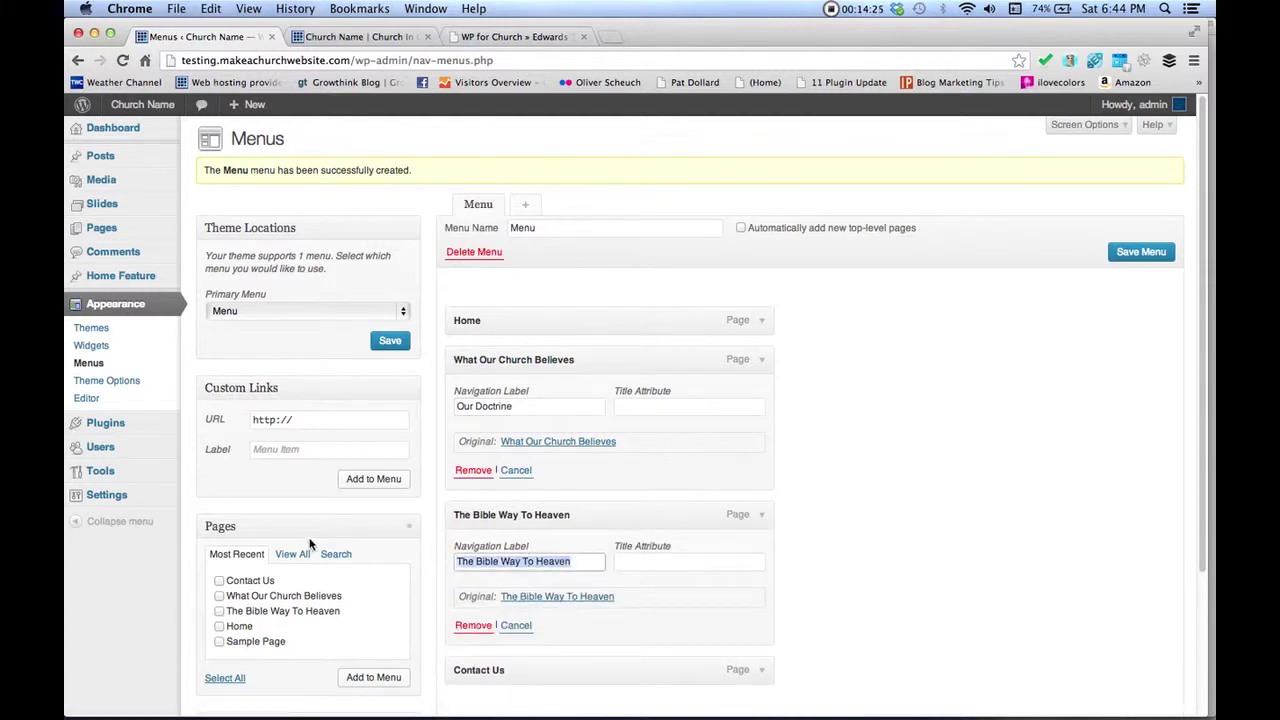
type("Sal")
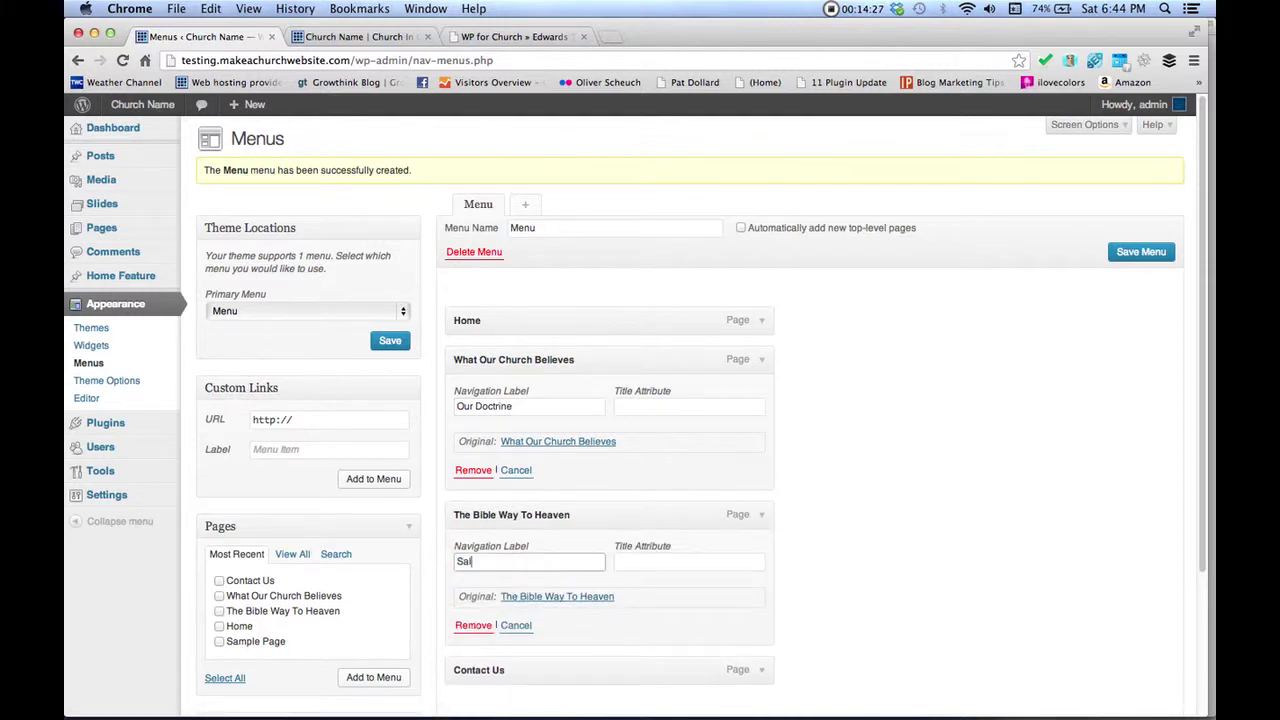
left_click(1148, 254)
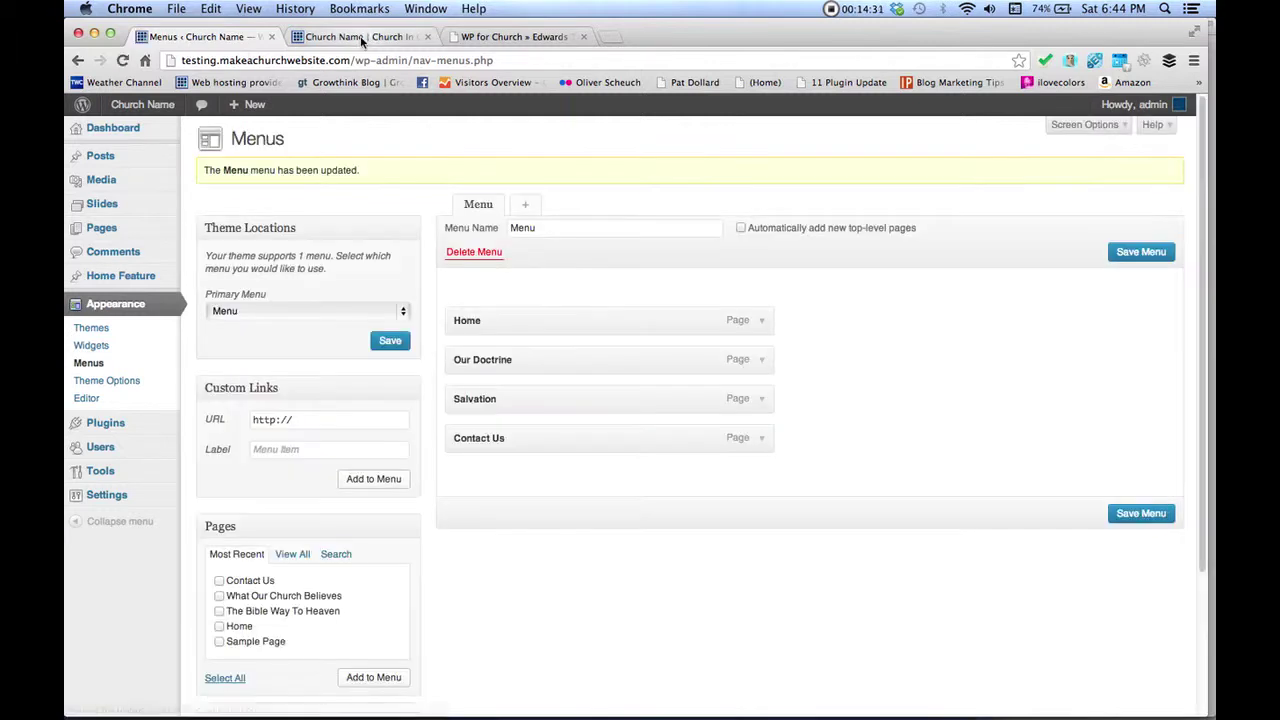
left_click(362, 37)
left_click(122, 60)
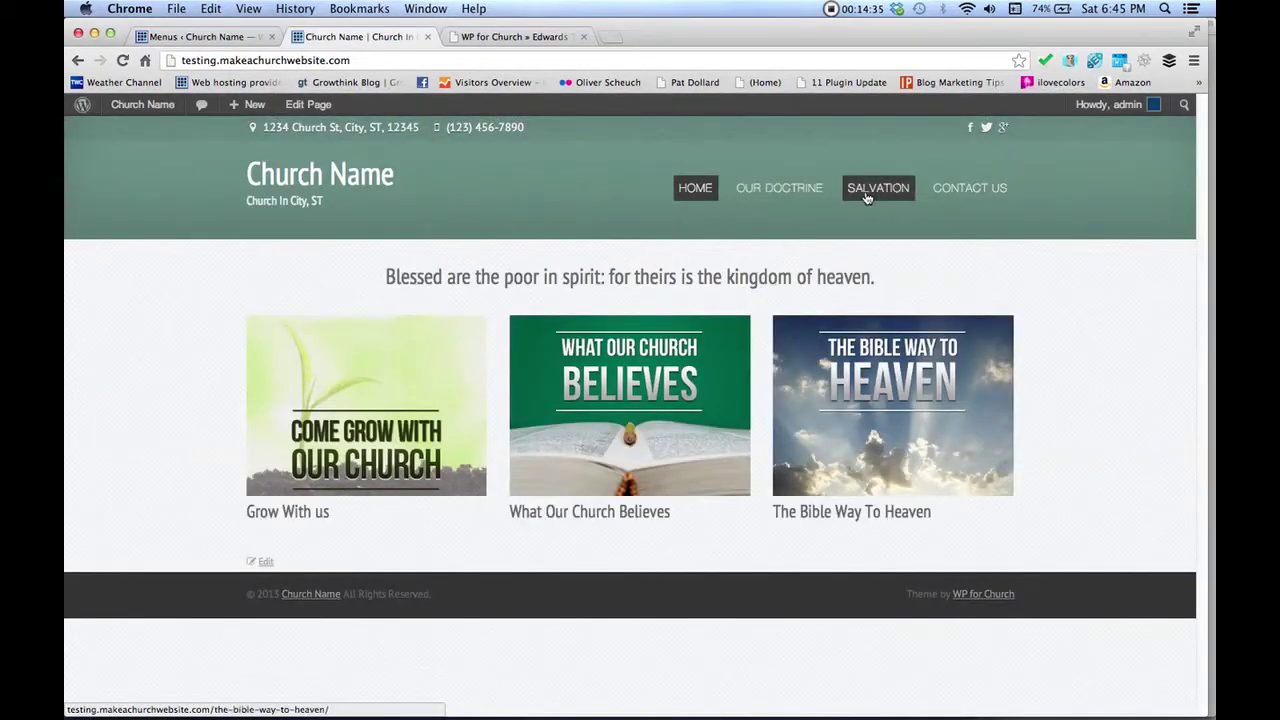